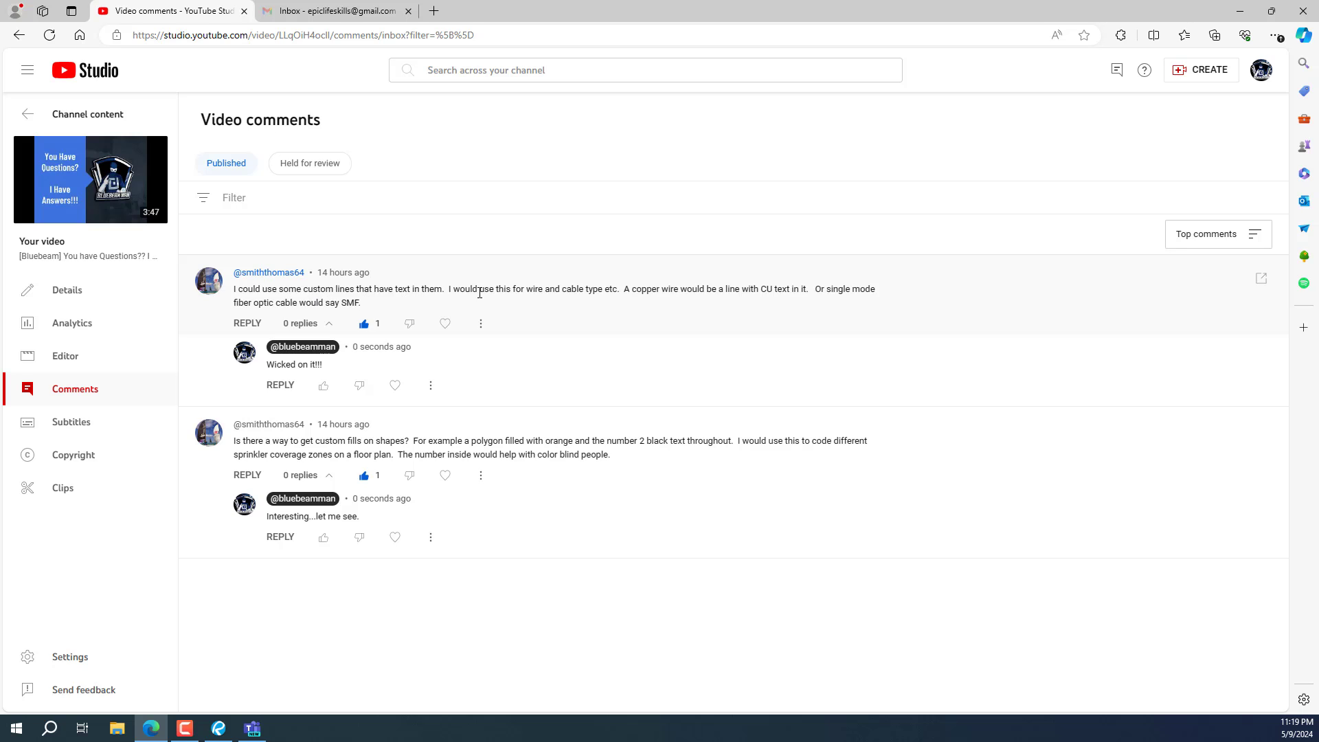
Switch to Bluebeam Revu and create a new tool set titled Custom Cable Types, saving it under the same file name.
{"action": "left_click", "coordinate": [1240, 11]}
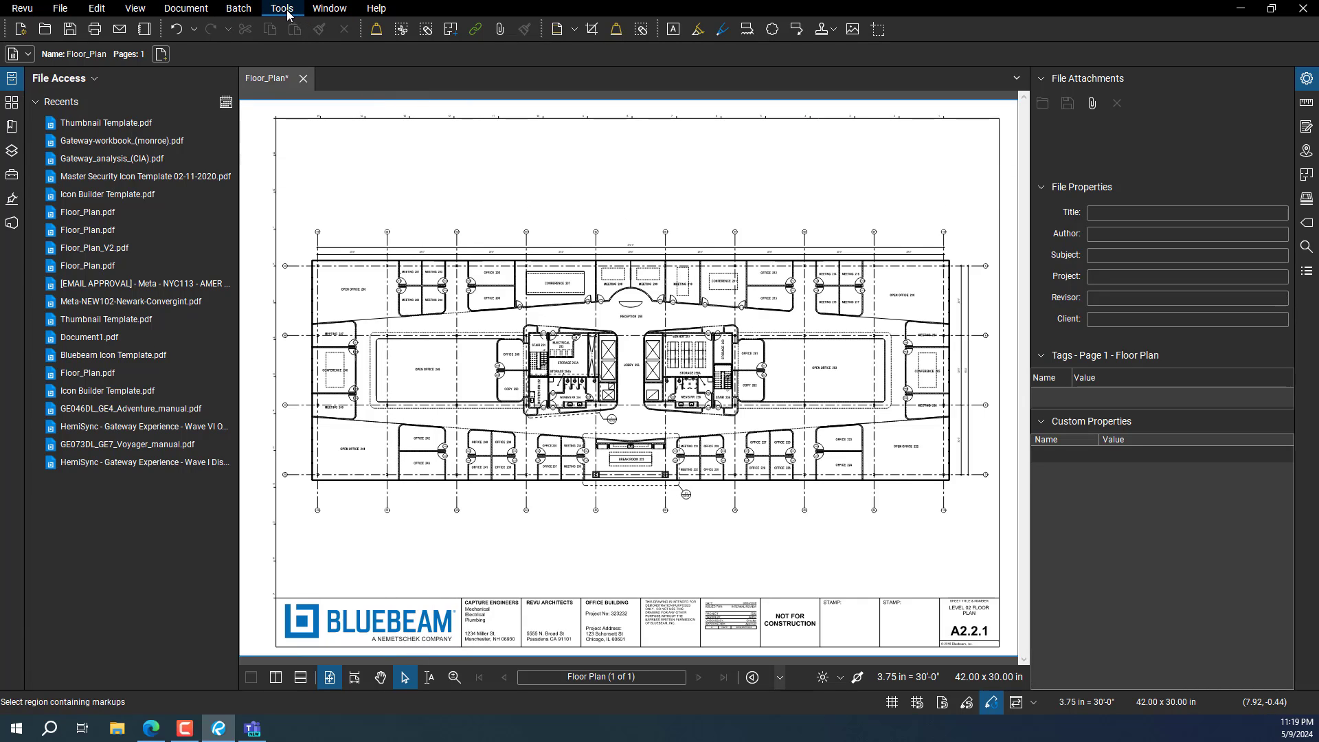
{"action": "left_click", "coordinate": [22, 176]}
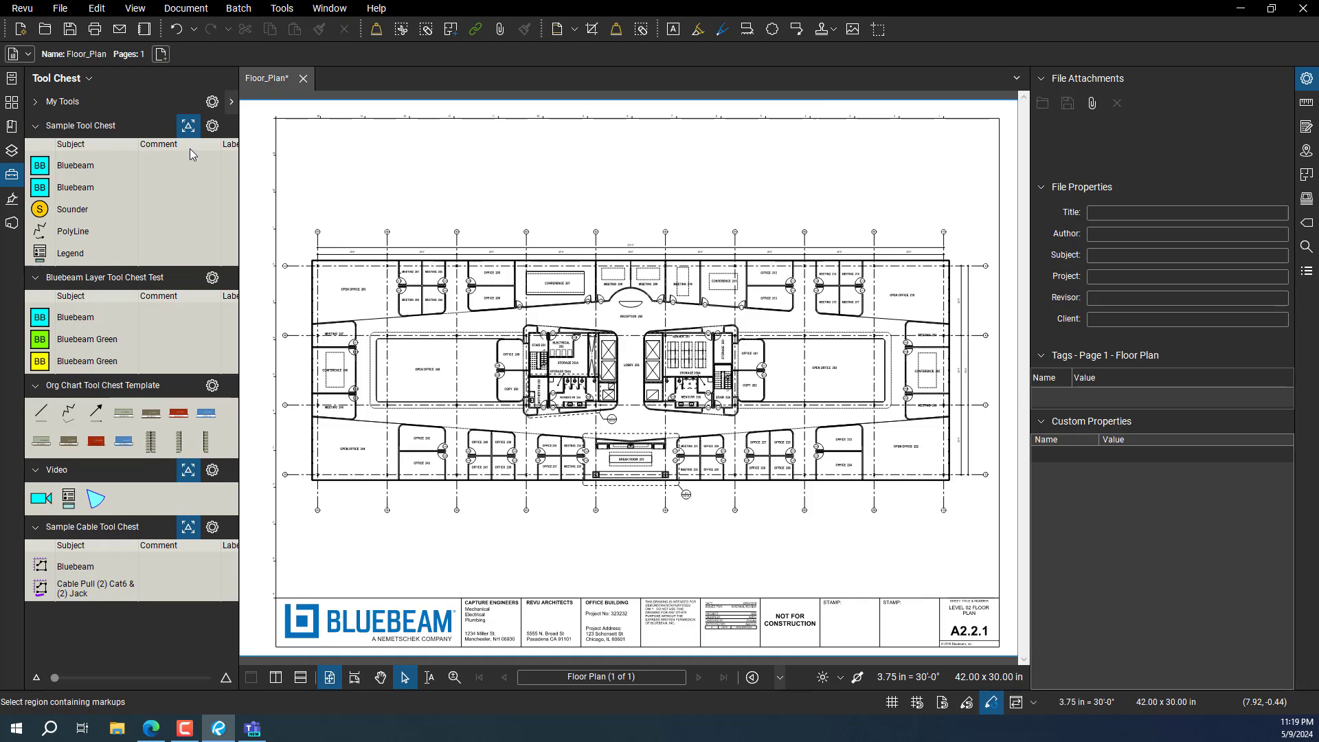
{"action": "left_click", "coordinate": [88, 78]}
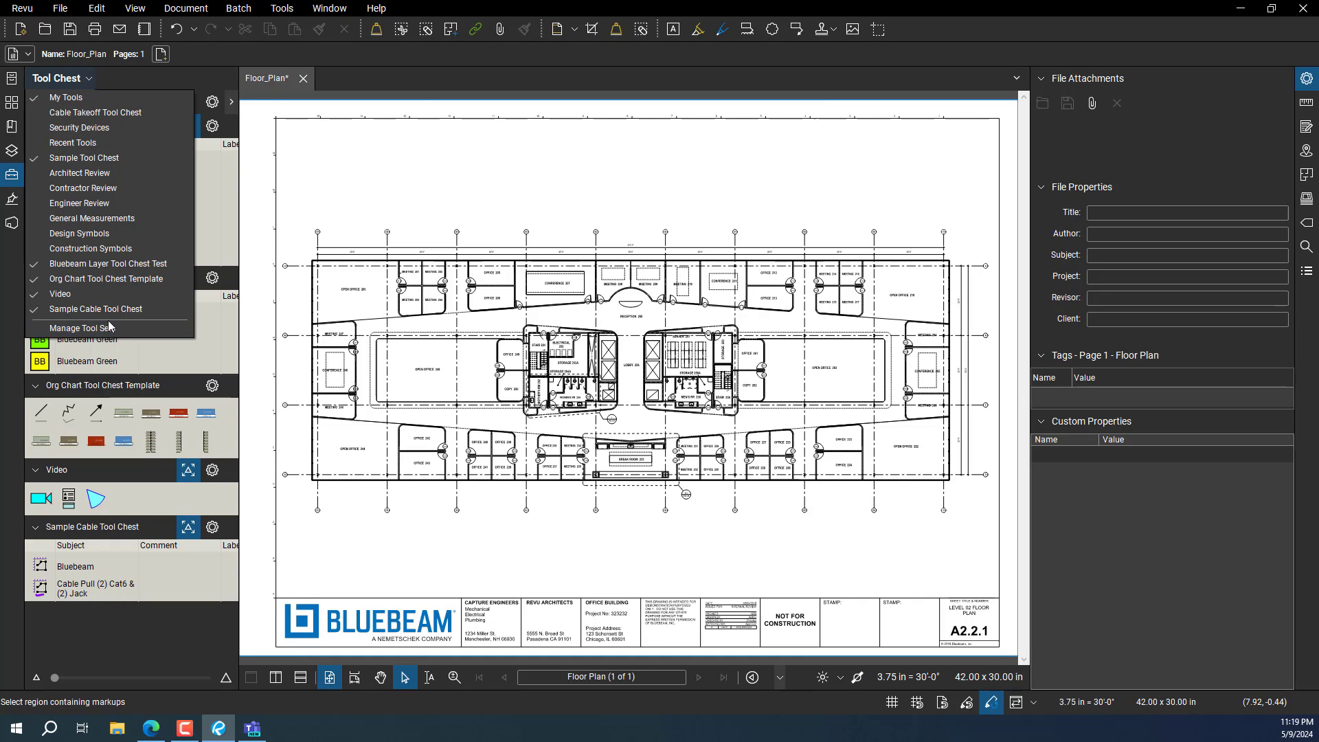
{"action": "left_click", "coordinate": [68, 332]}
{"action": "left_click", "coordinate": [767, 444]}
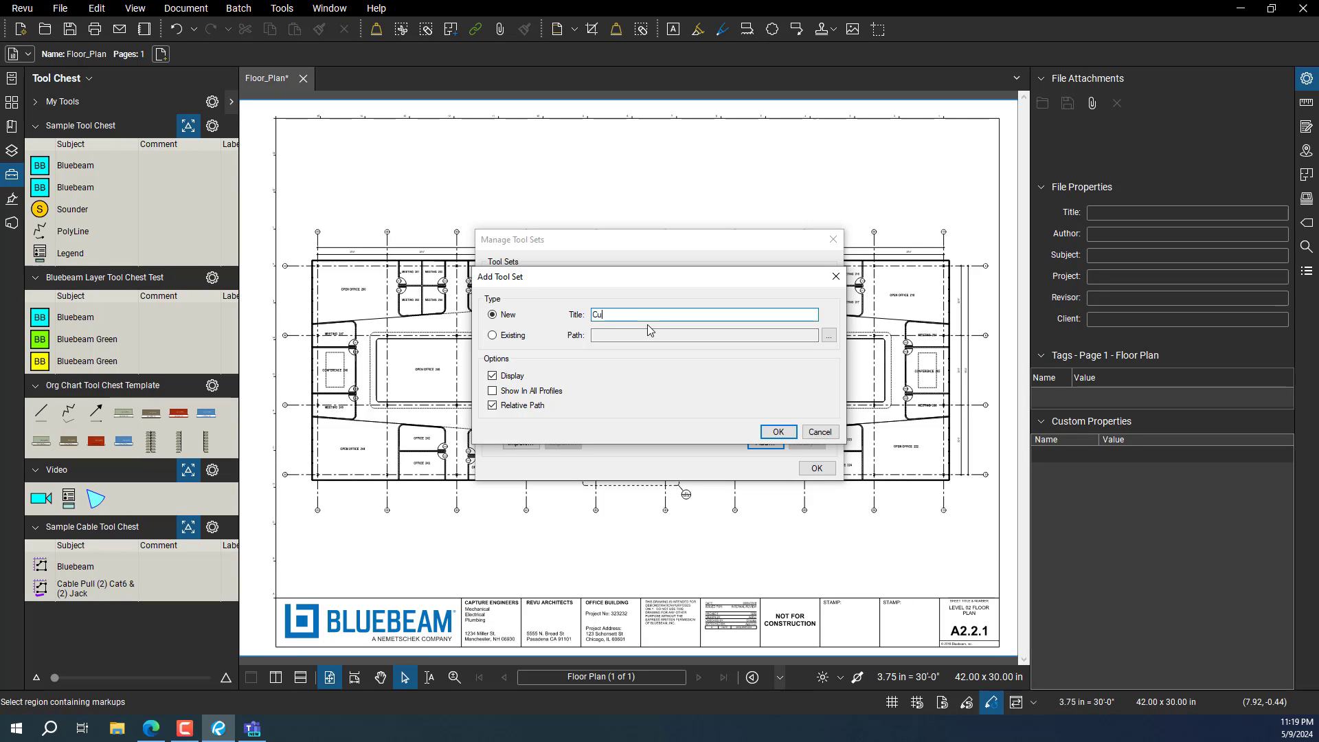
{"action": "type", "text": "Custom Cable Types"}
{"action": "left_click", "coordinate": [794, 433]}
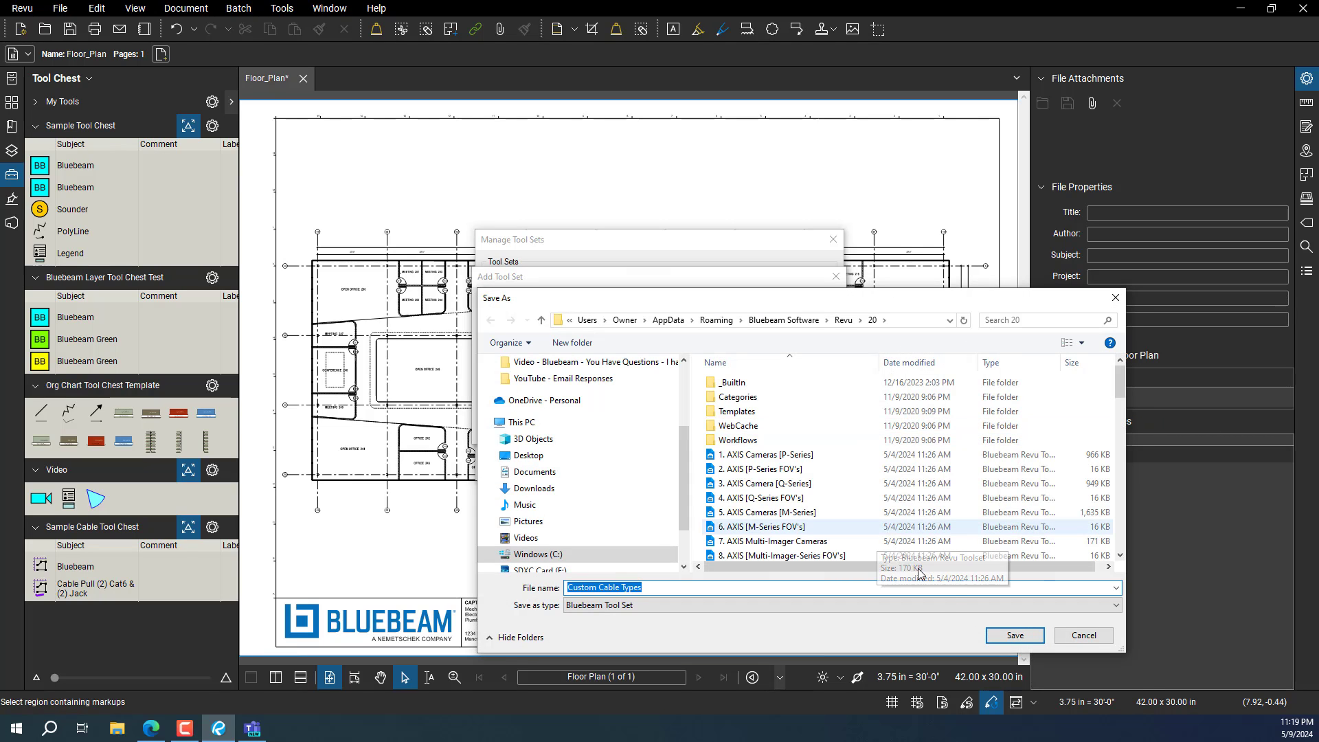
{"action": "left_click", "coordinate": [1015, 635]}
{"action": "left_click", "coordinate": [818, 467]}
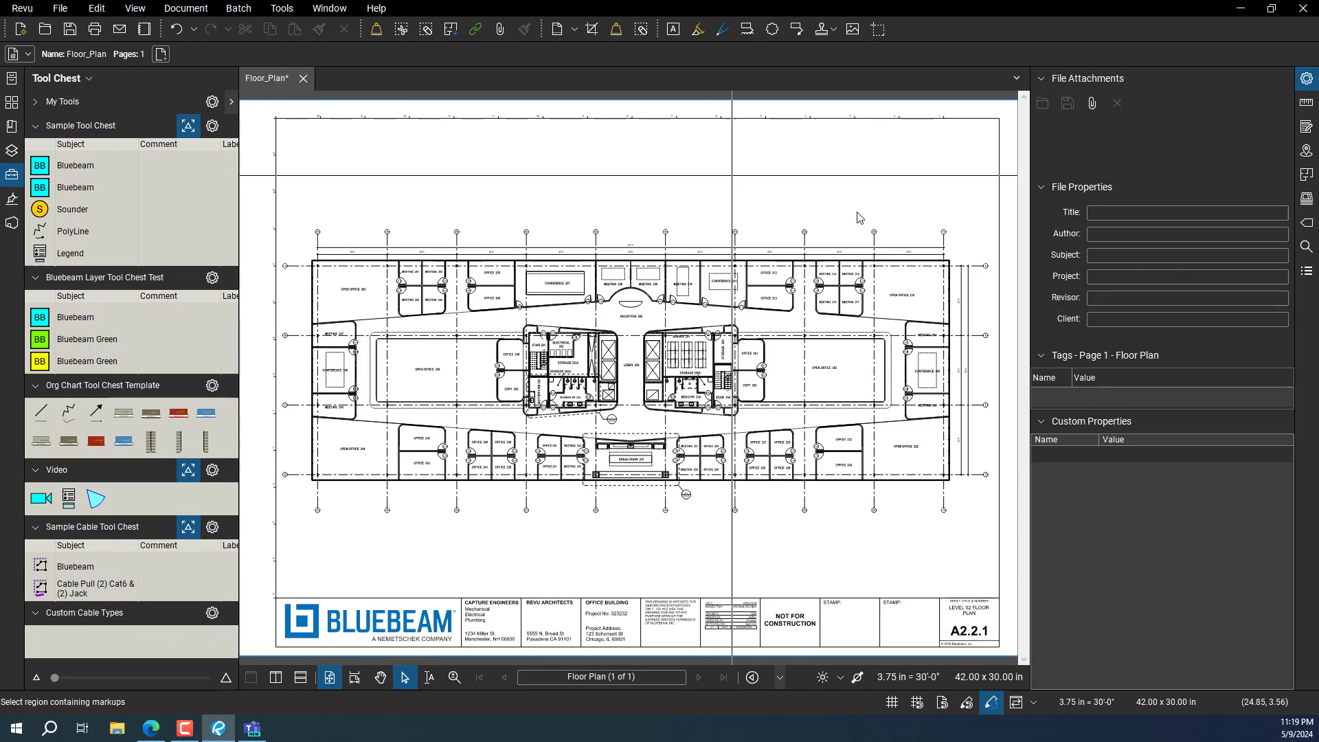
{"action": "left_click", "coordinate": [1307, 78]}
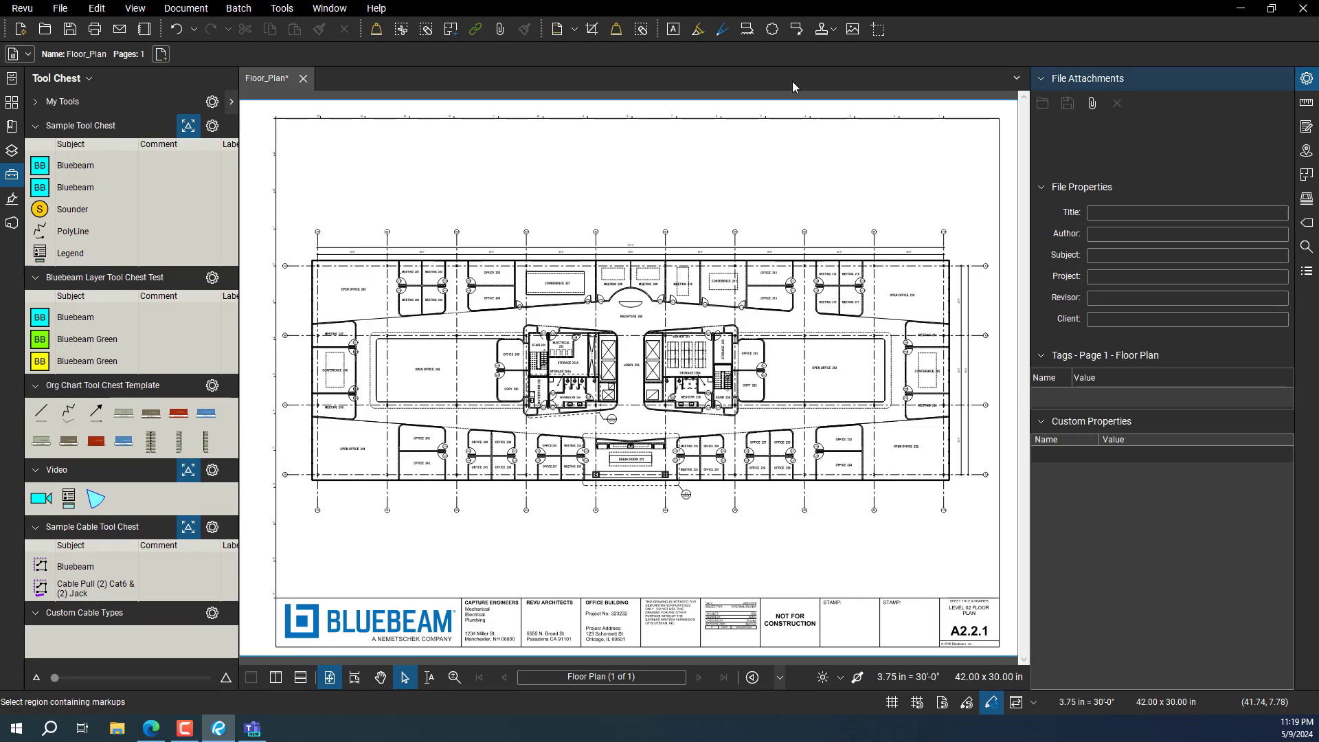
{"action": "left_click", "coordinate": [282, 8]}
{"action": "mouse_move", "coordinate": [306, 26]}
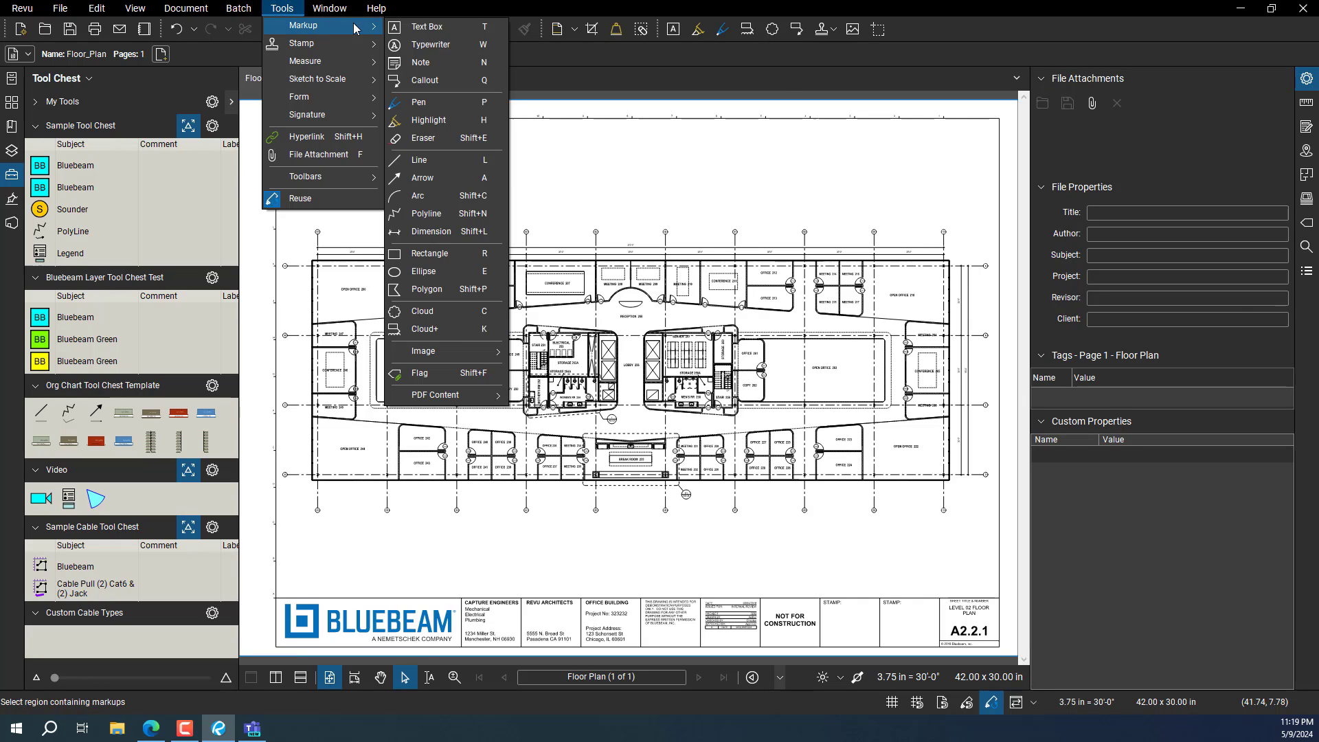
{"action": "left_click", "coordinate": [417, 160]}
Draw a zigzag polyline about 5.7 by 2.6 inches in the blank area above the floor plan, removing the stray small markup beside it.
{"action": "left_click", "coordinate": [280, 9]}
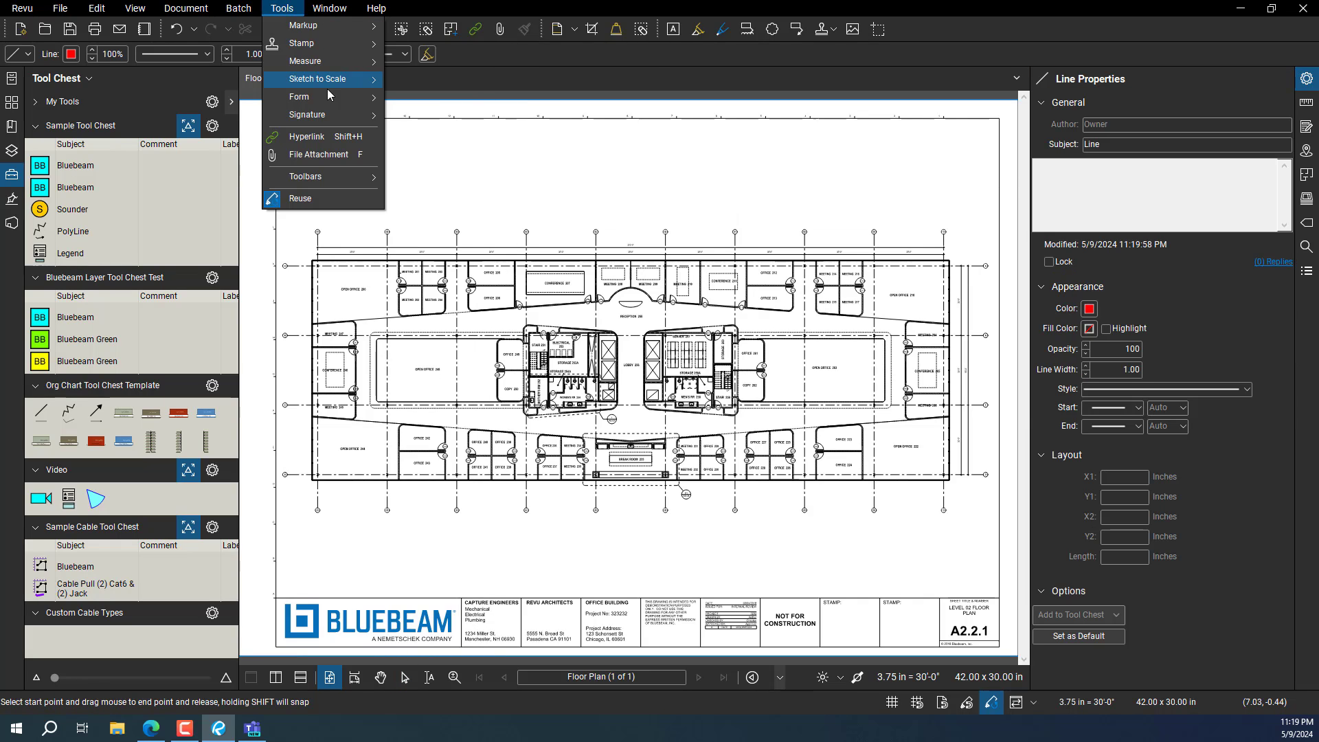
{"action": "mouse_move", "coordinate": [326, 31]}
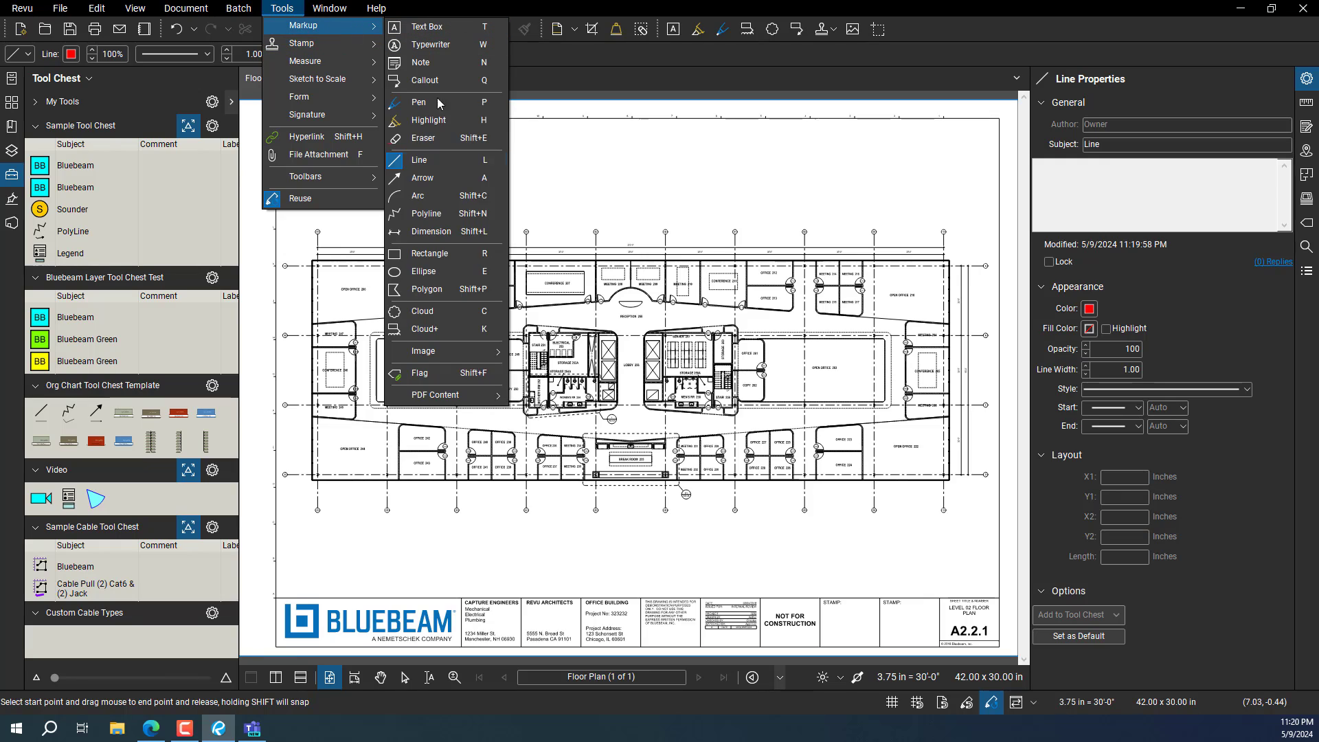
{"action": "left_click", "coordinate": [426, 214]}
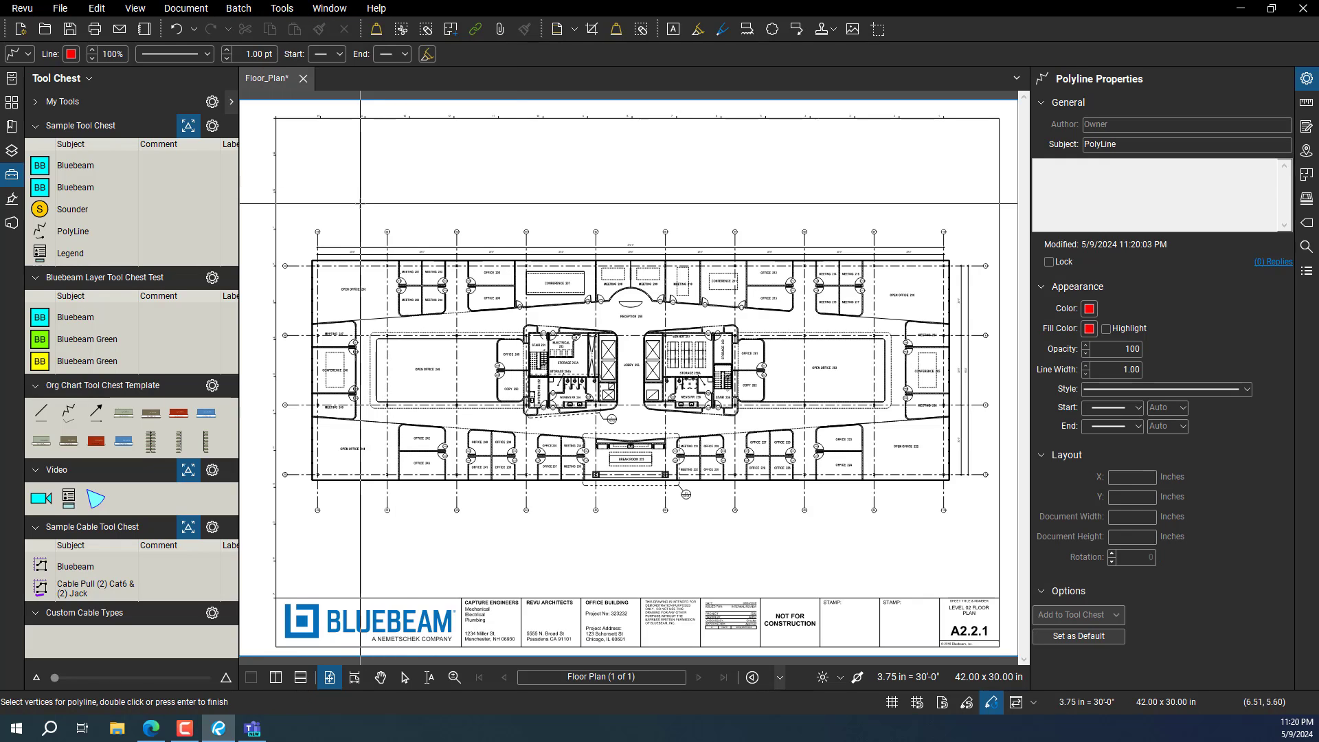
{"action": "double_click", "coordinate": [360, 204]}
{"action": "left_click", "coordinate": [405, 161]}
{"action": "left_click", "coordinate": [421, 187]}
{"action": "left_click", "coordinate": [463, 162]}
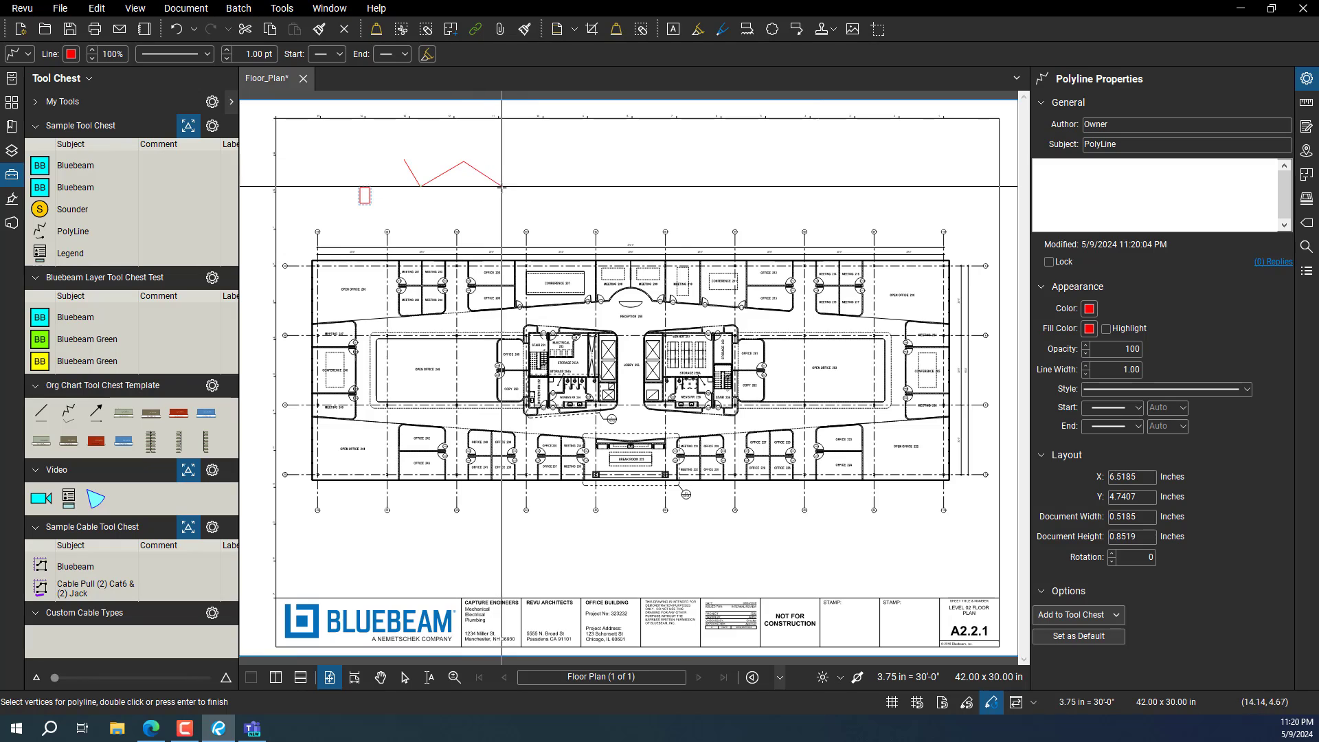
{"action": "left_click", "coordinate": [502, 187]}
{"action": "double_click", "coordinate": [510, 208]}
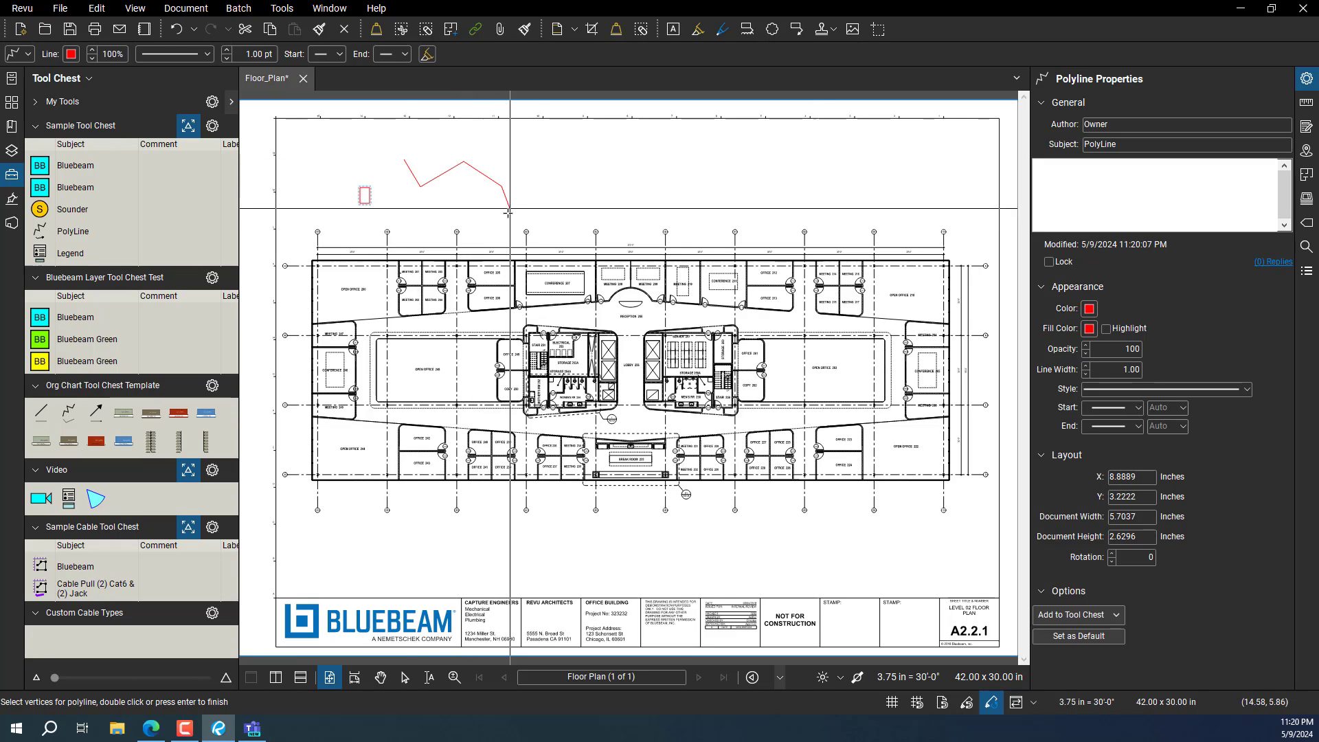
{"action": "right_click", "coordinate": [371, 219]}
{"action": "left_click", "coordinate": [371, 205]}
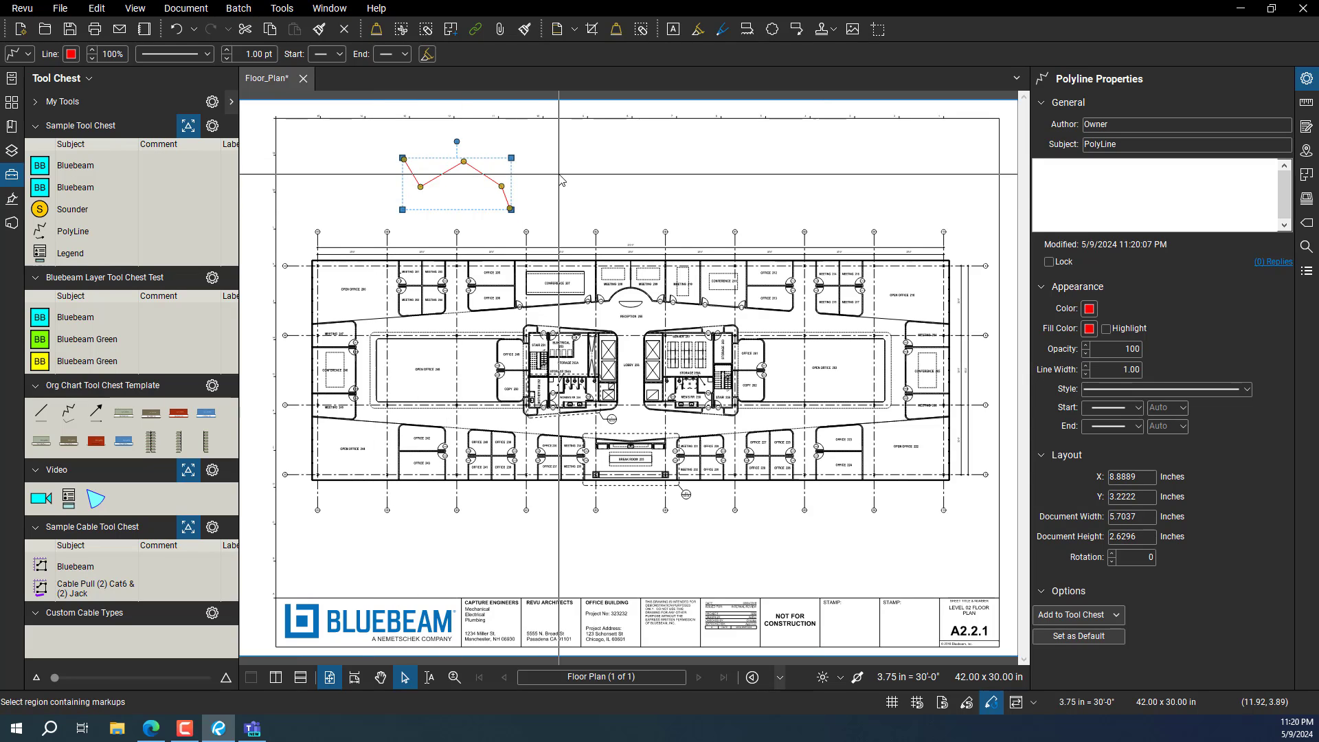
Open line style set management for the polyline and delete the Custom Cable set.
{"action": "left_click", "coordinate": [1089, 377]}
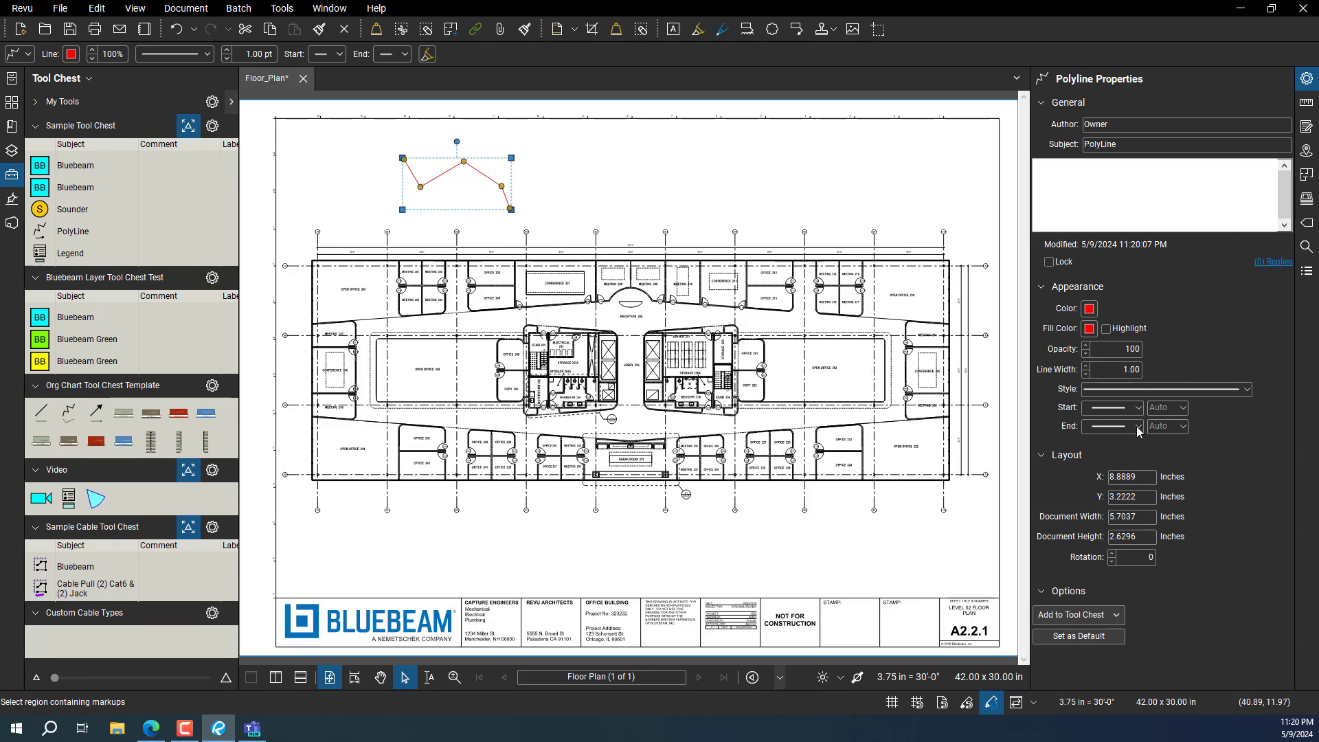
{"action": "left_click", "coordinate": [1247, 390]}
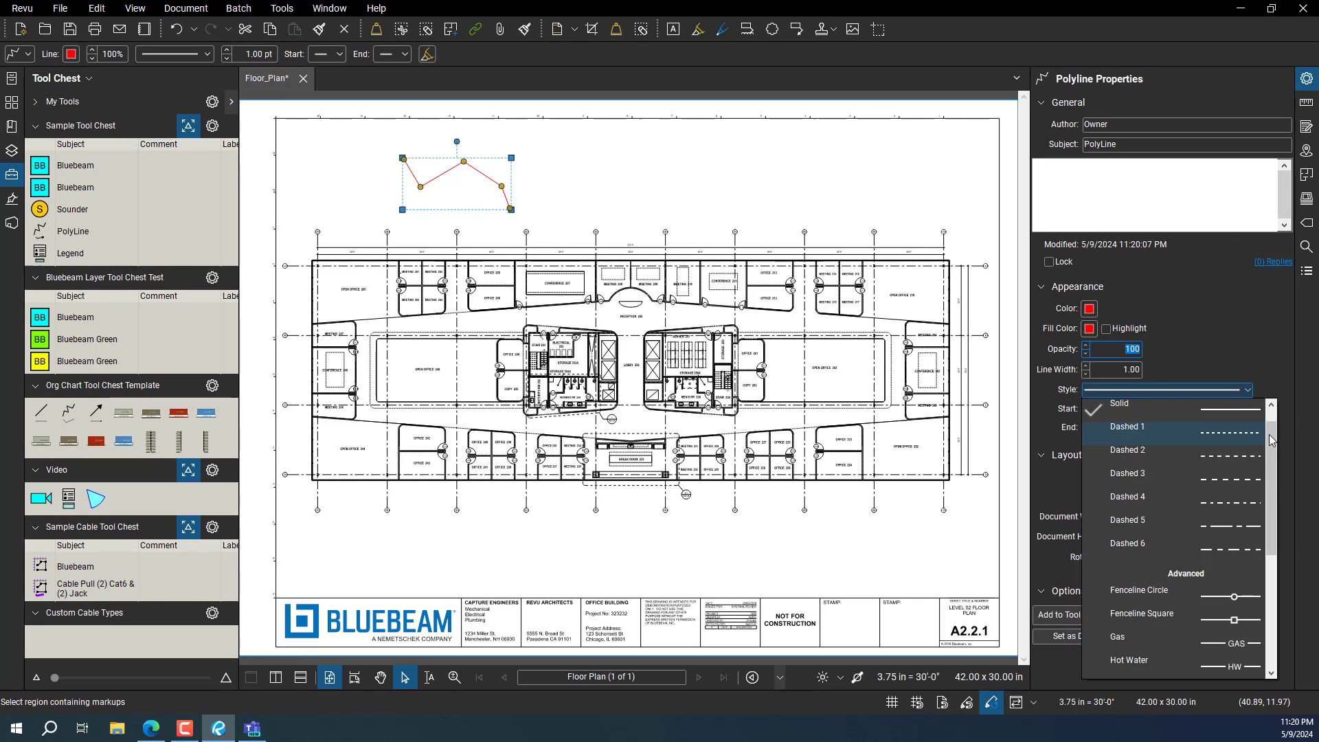
{"action": "scroll", "coordinate": [1262, 617], "scroll_direction": "down", "scroll_amount": 5}
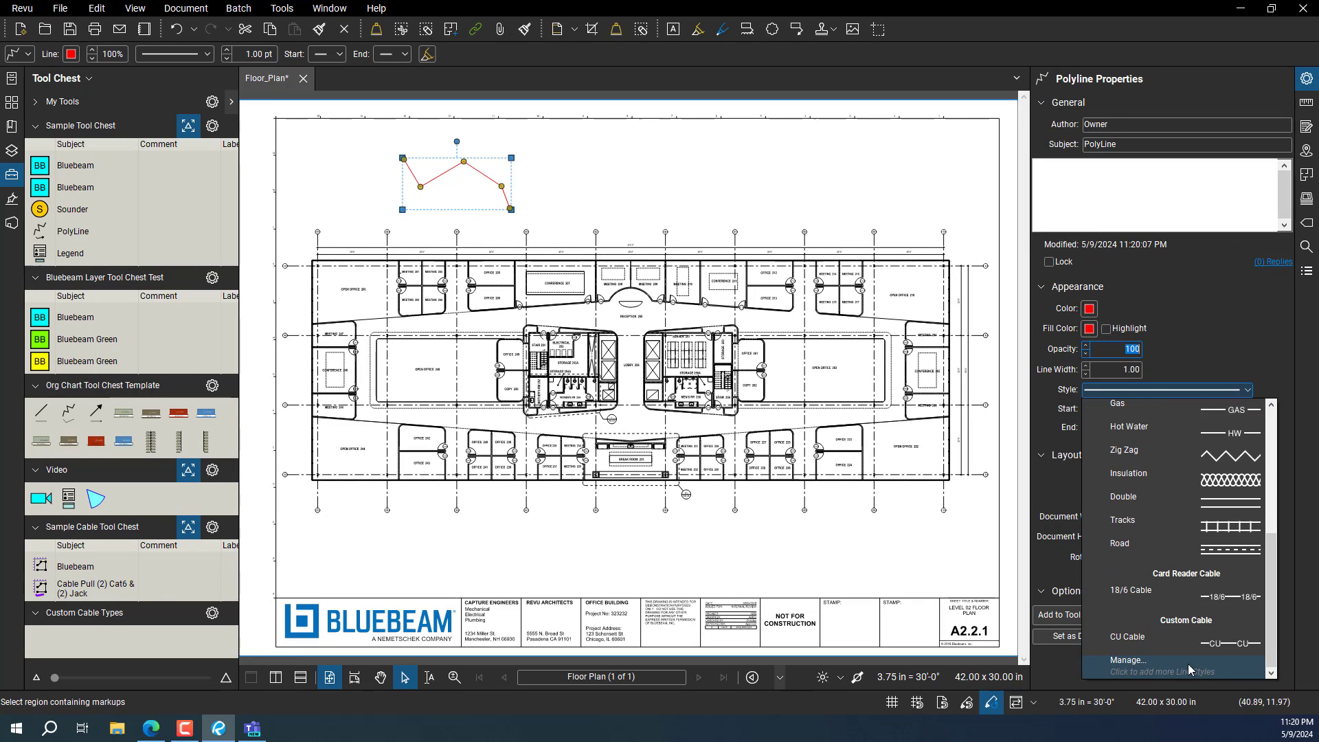
{"action": "left_click", "coordinate": [1152, 666]}
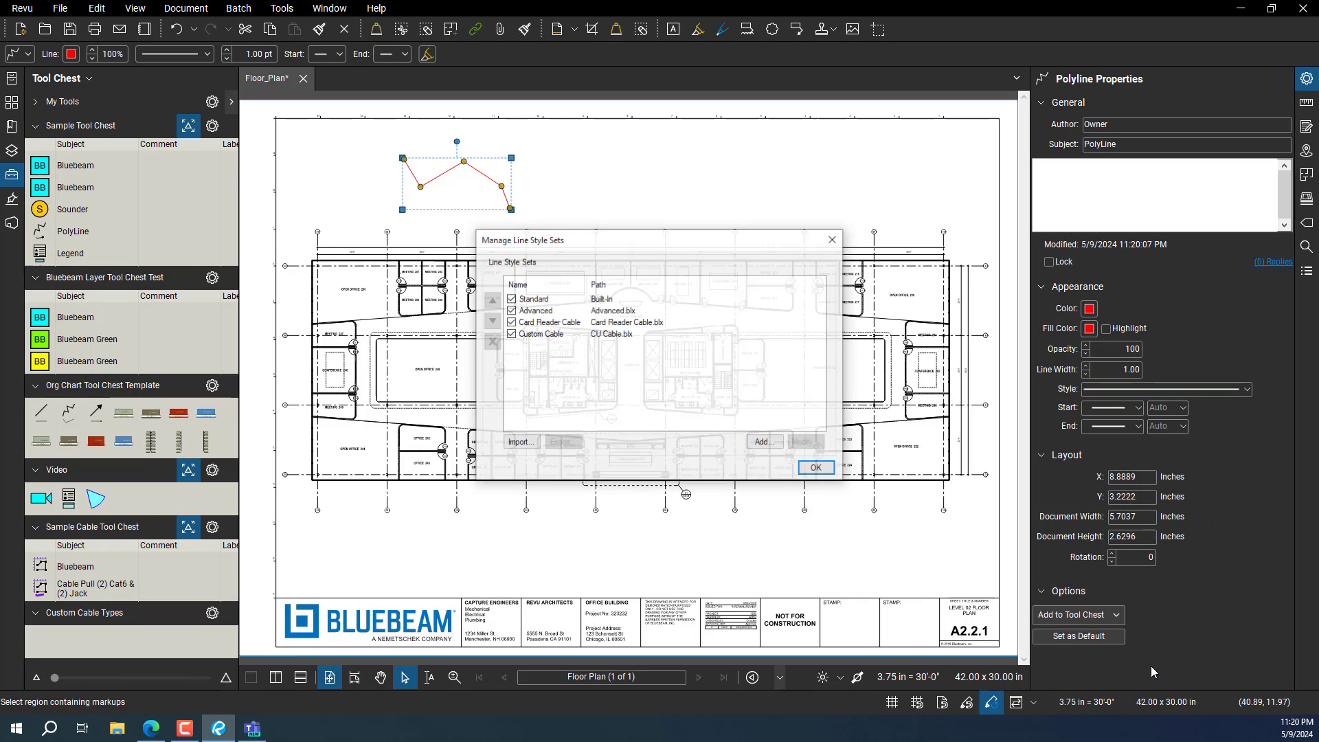
{"action": "left_click", "coordinate": [613, 337]}
{"action": "key", "text": "Delete"}
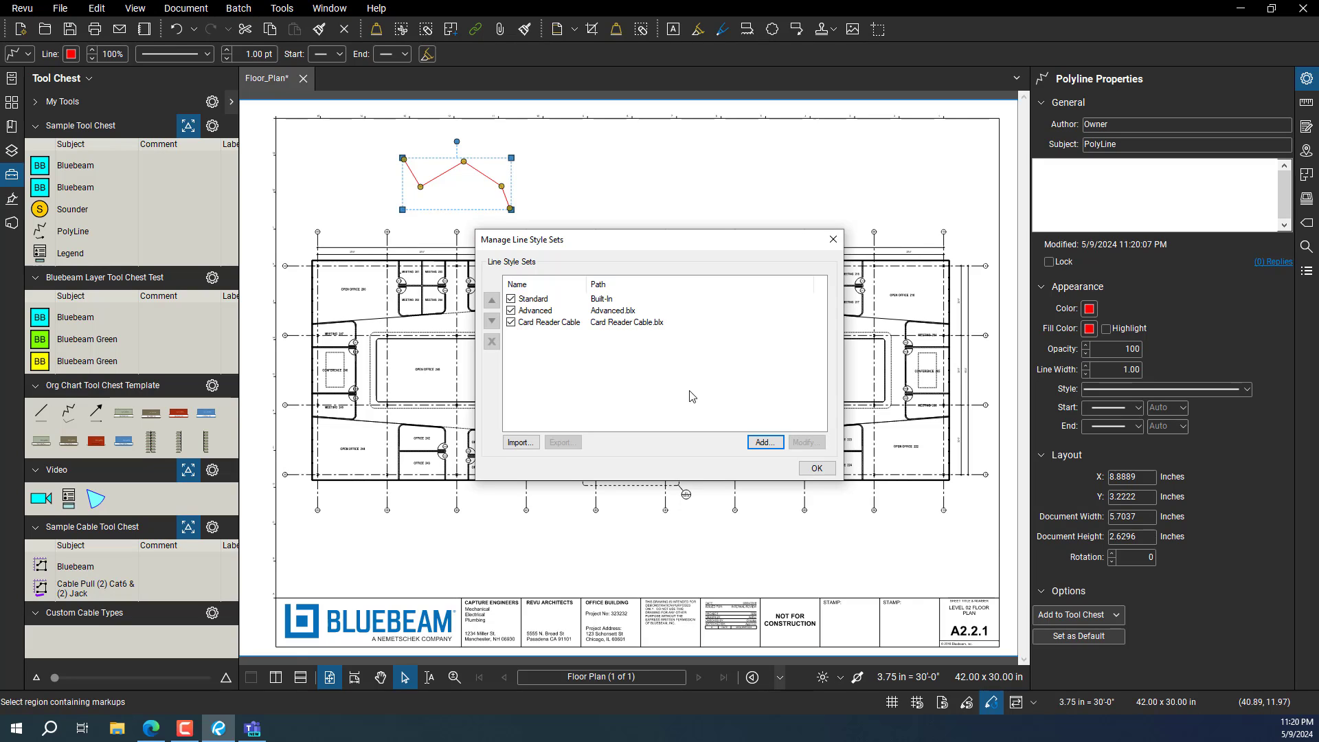
Create a new line style set titled Custom Cable Types.
{"action": "left_click", "coordinate": [765, 443]}
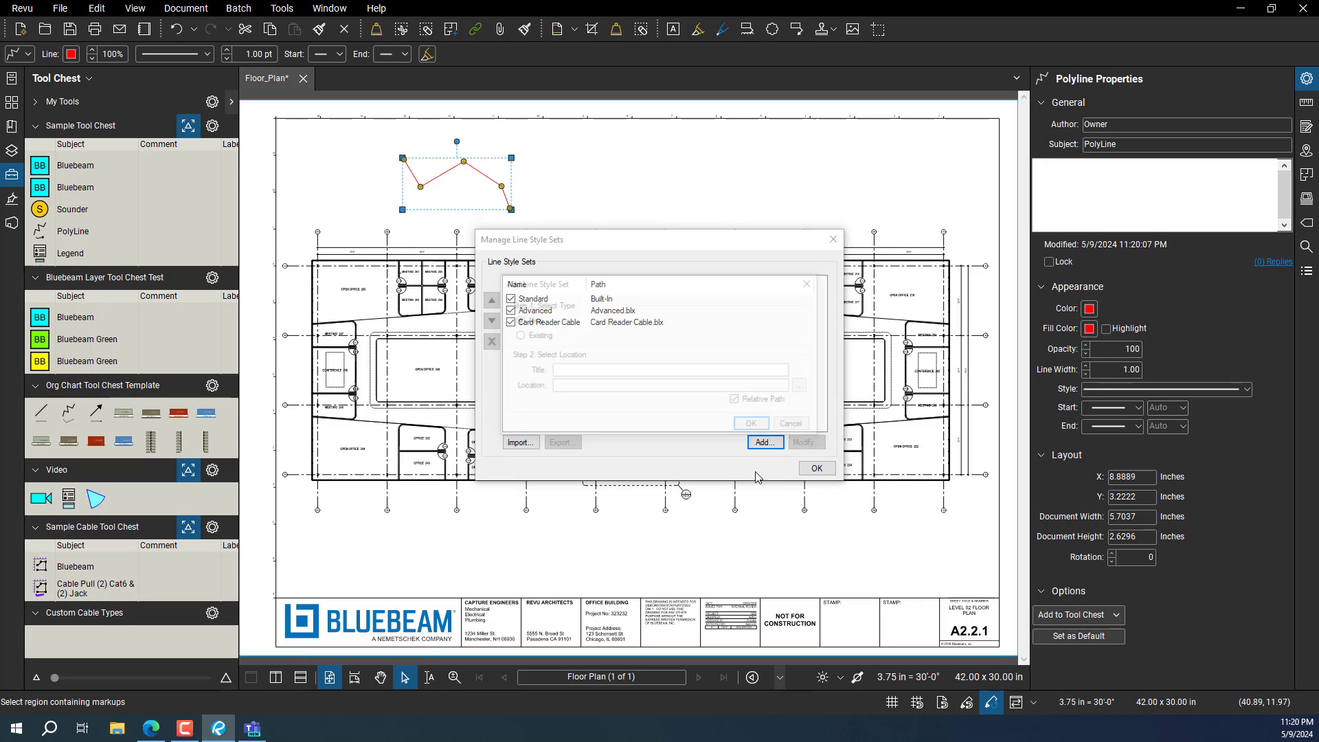
{"action": "left_click", "coordinate": [604, 371]}
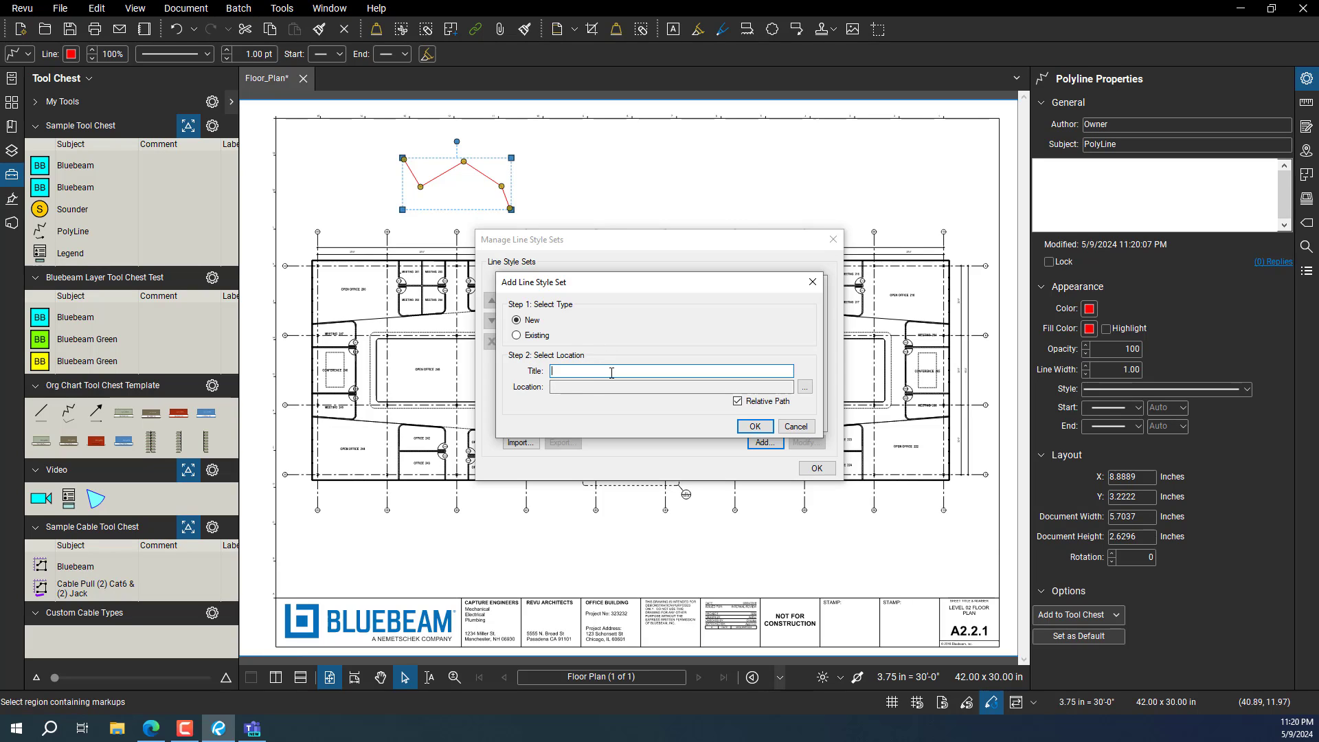
{"action": "type", "text": "Custom Cable Types"}
{"action": "left_click", "coordinate": [754, 426]}
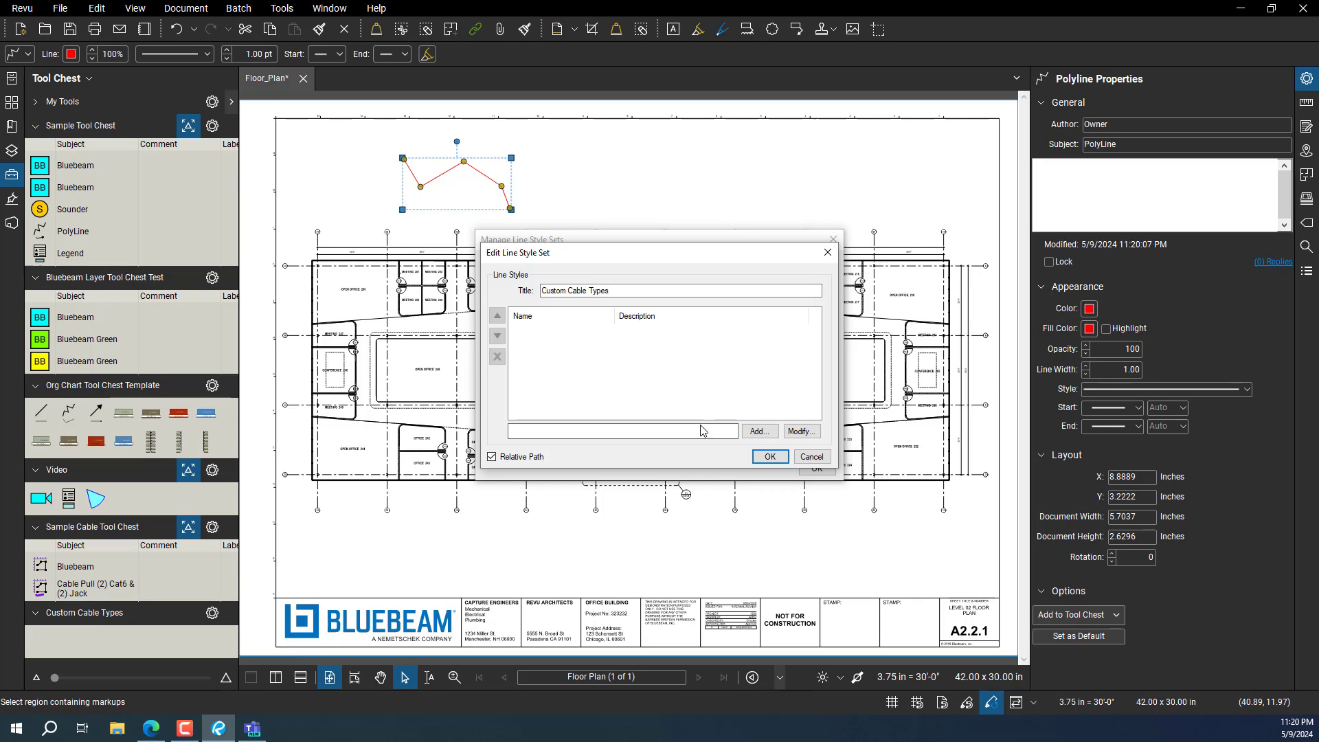
Add a new line style named Copper Cable to the Custom Cable Types set.
{"action": "left_click", "coordinate": [758, 431]}
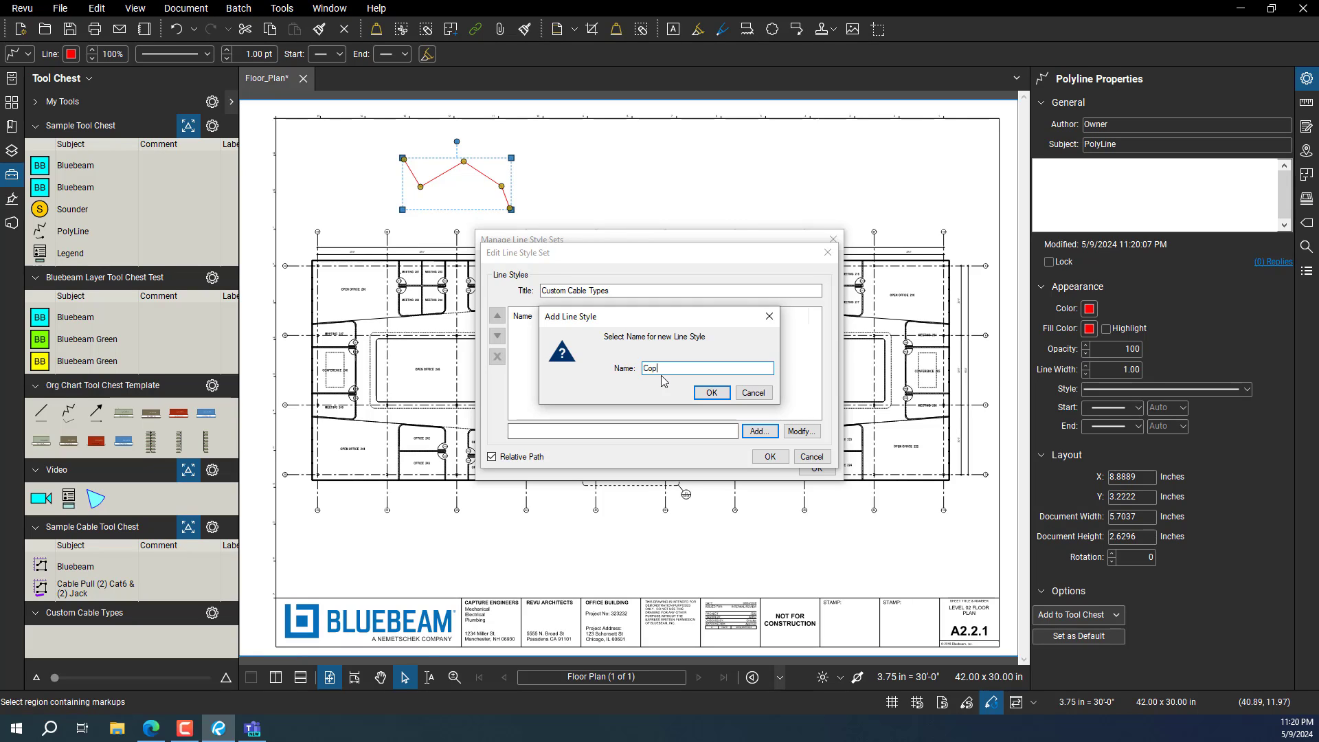
{"action": "type", "text": "Copper Cable"}
{"action": "left_click", "coordinate": [711, 394]}
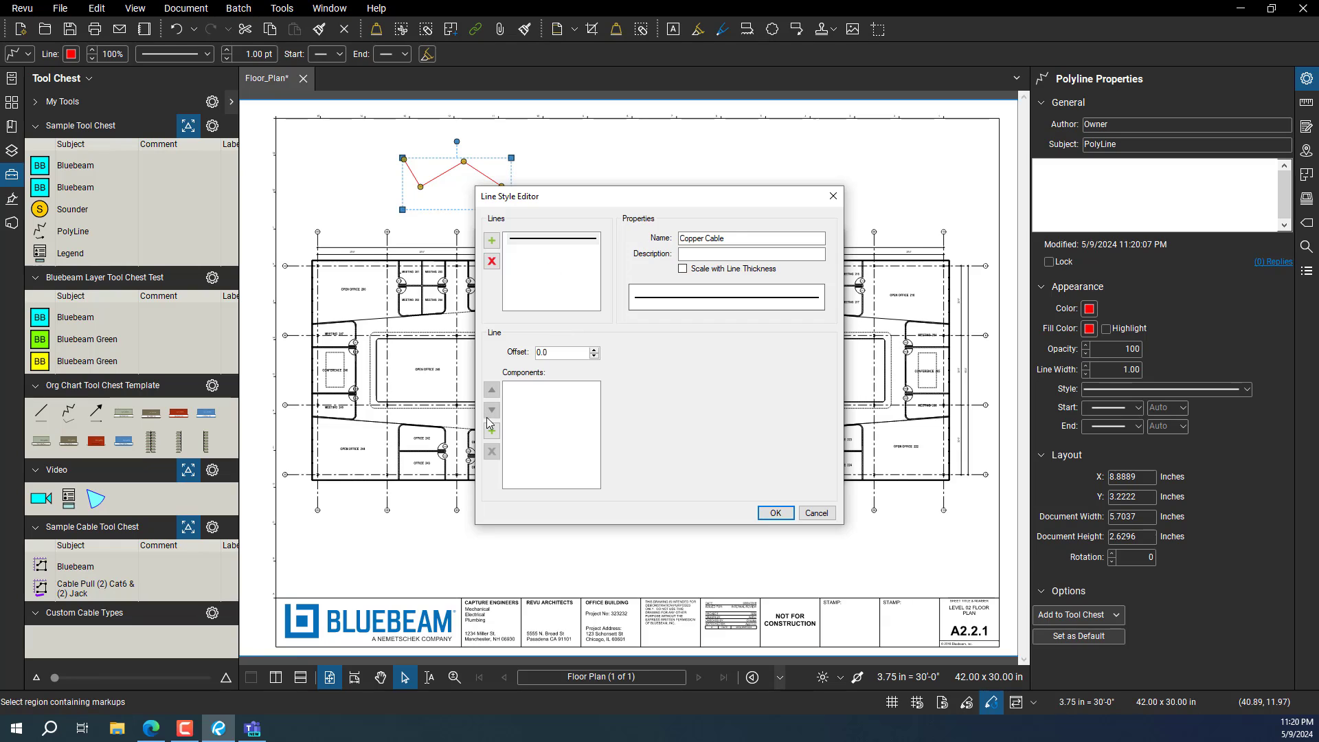
Add two Dash components to the Copper Cable line style.
{"action": "left_click", "coordinate": [491, 431]}
{"action": "left_click", "coordinate": [614, 368]}
{"action": "left_click", "coordinate": [615, 379]}
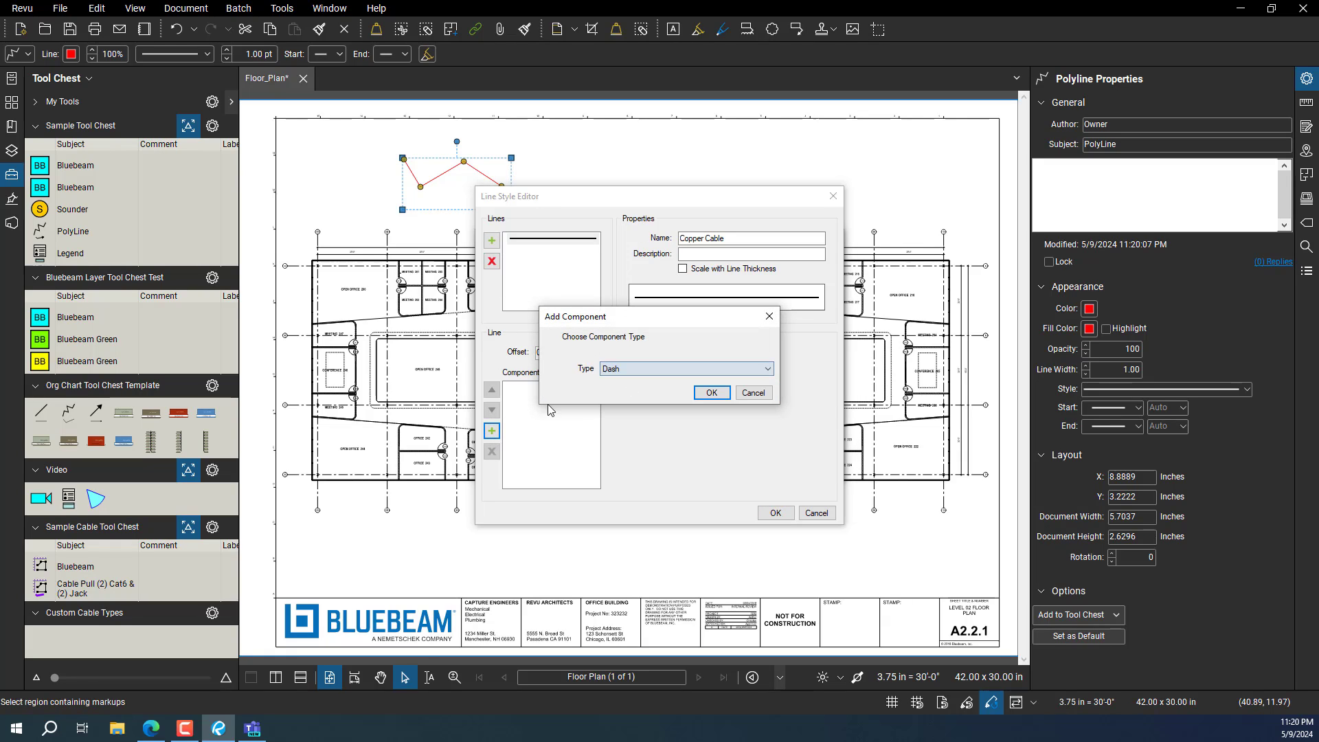
{"action": "left_click", "coordinate": [711, 392]}
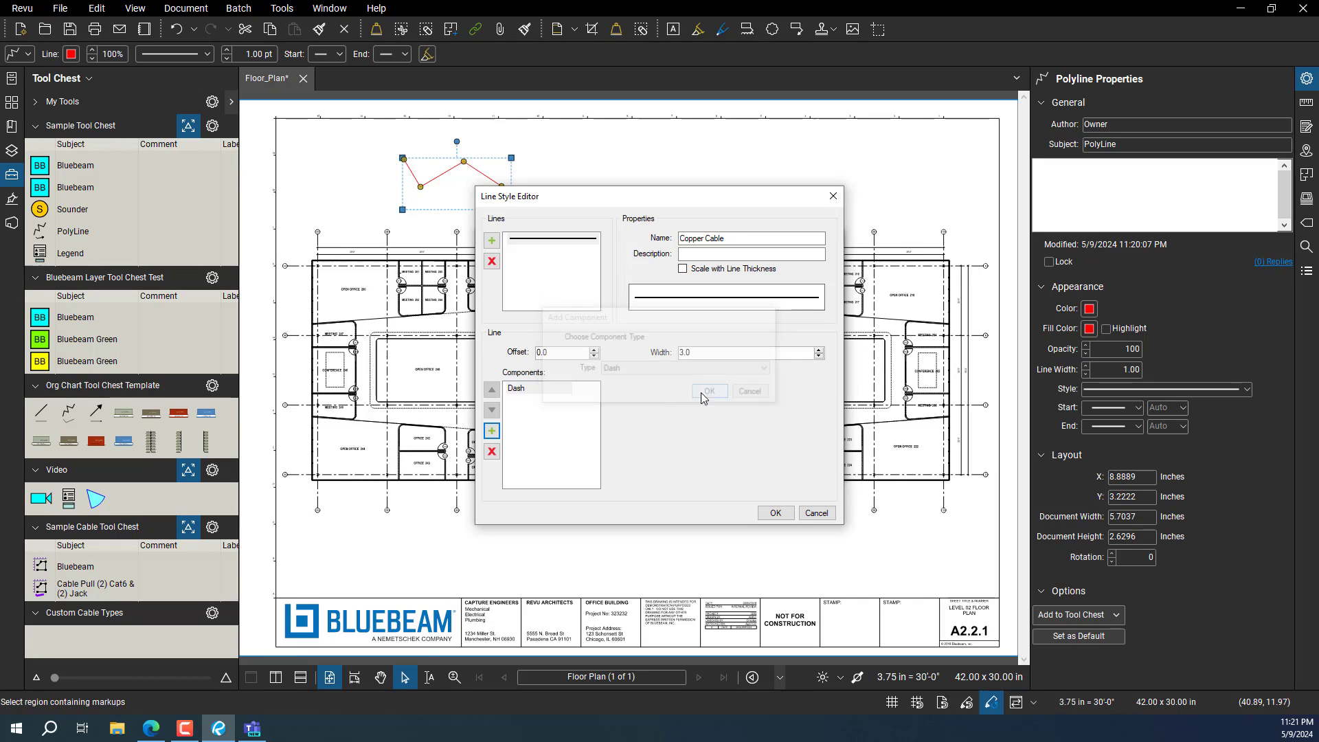
{"action": "left_click", "coordinate": [491, 431]}
{"action": "left_click", "coordinate": [661, 369]}
{"action": "left_click", "coordinate": [662, 380]}
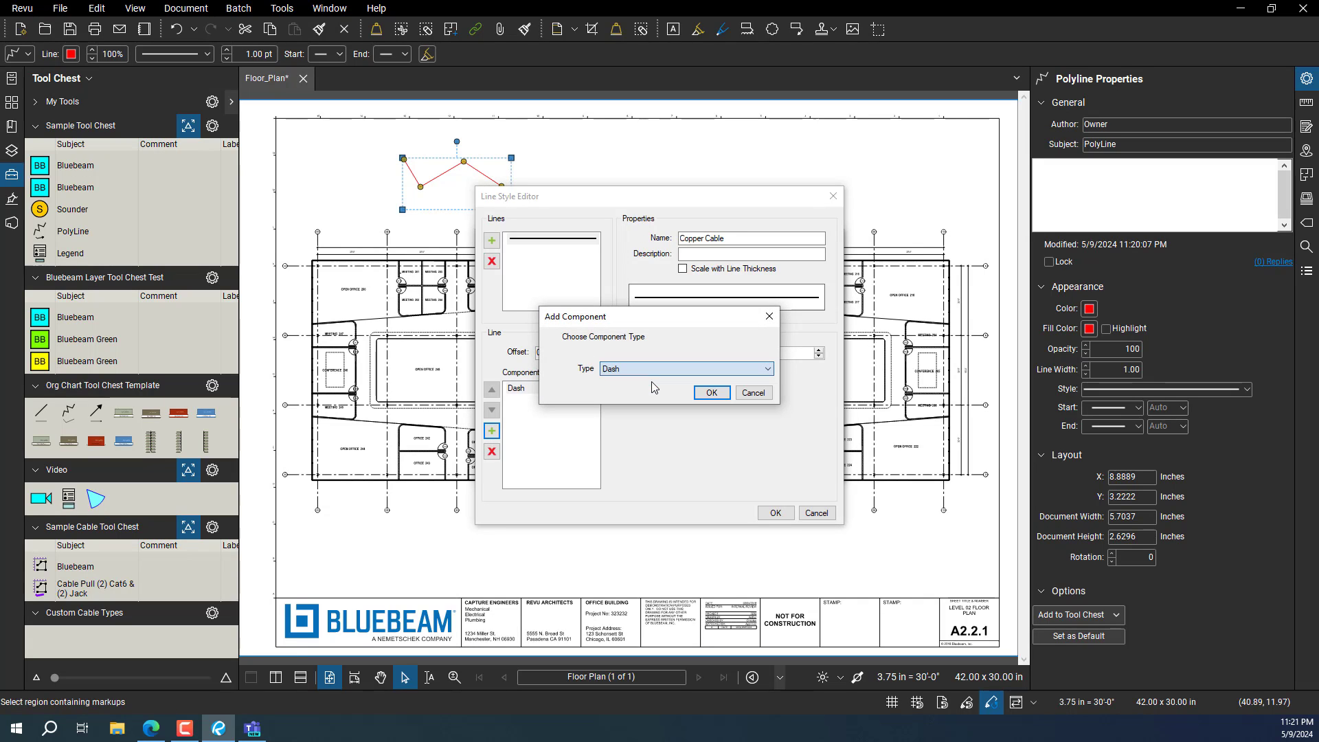
{"action": "left_click", "coordinate": [712, 393]}
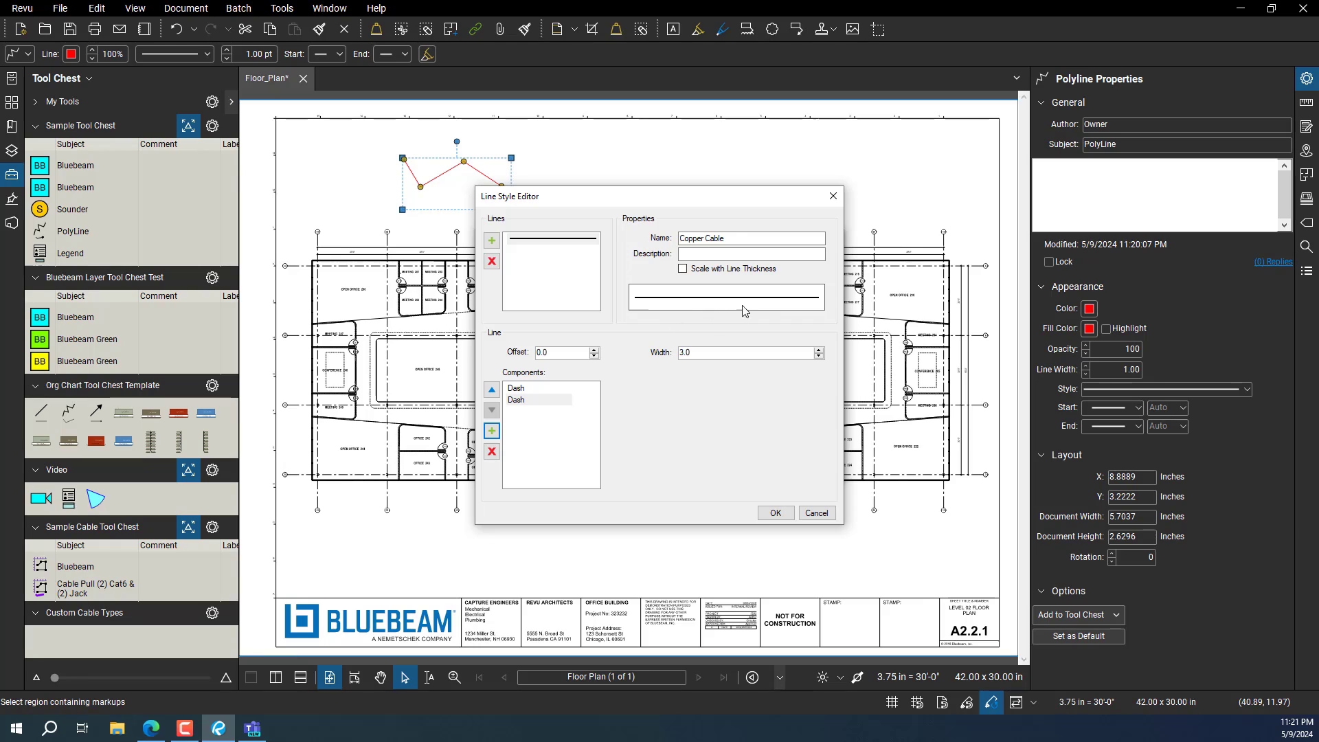
Add a Text component reading CU after the two dashes in the Copper Cable line style.
{"action": "left_click", "coordinate": [492, 431]}
{"action": "left_click", "coordinate": [650, 368]}
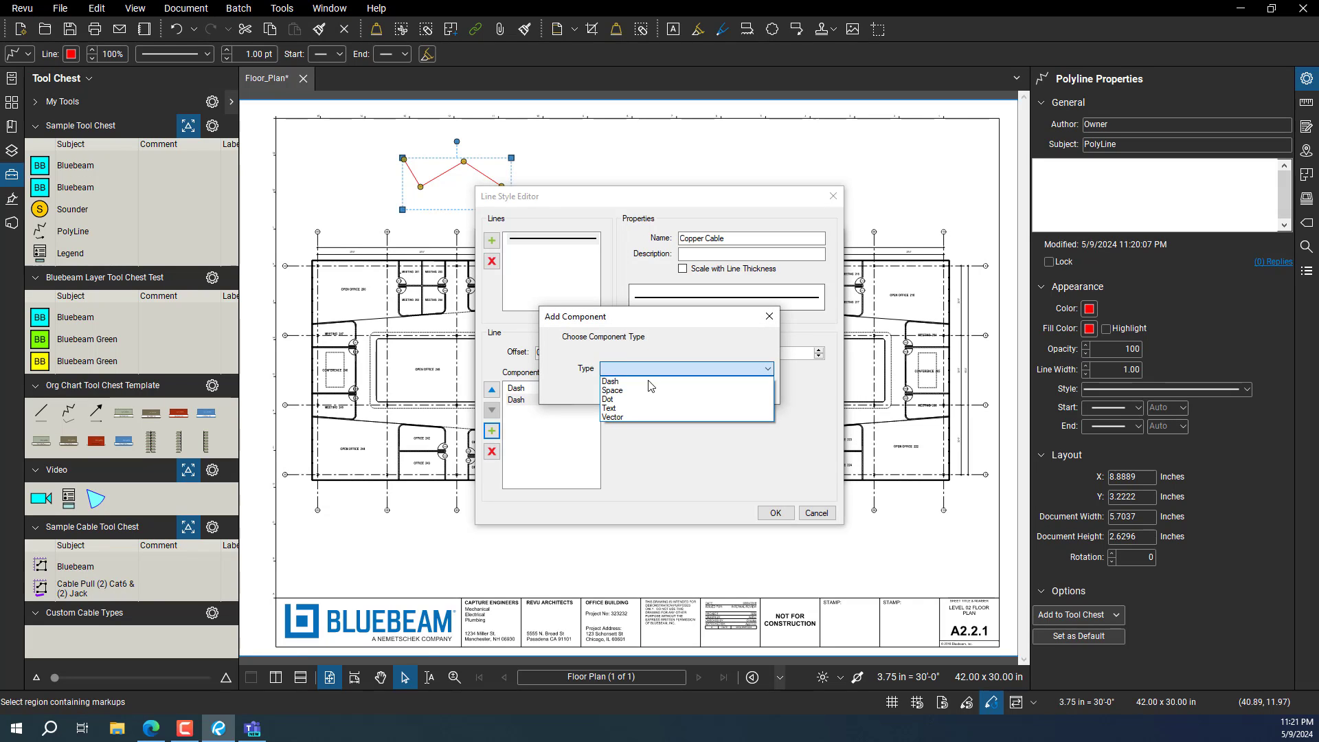
{"action": "left_click", "coordinate": [639, 408]}
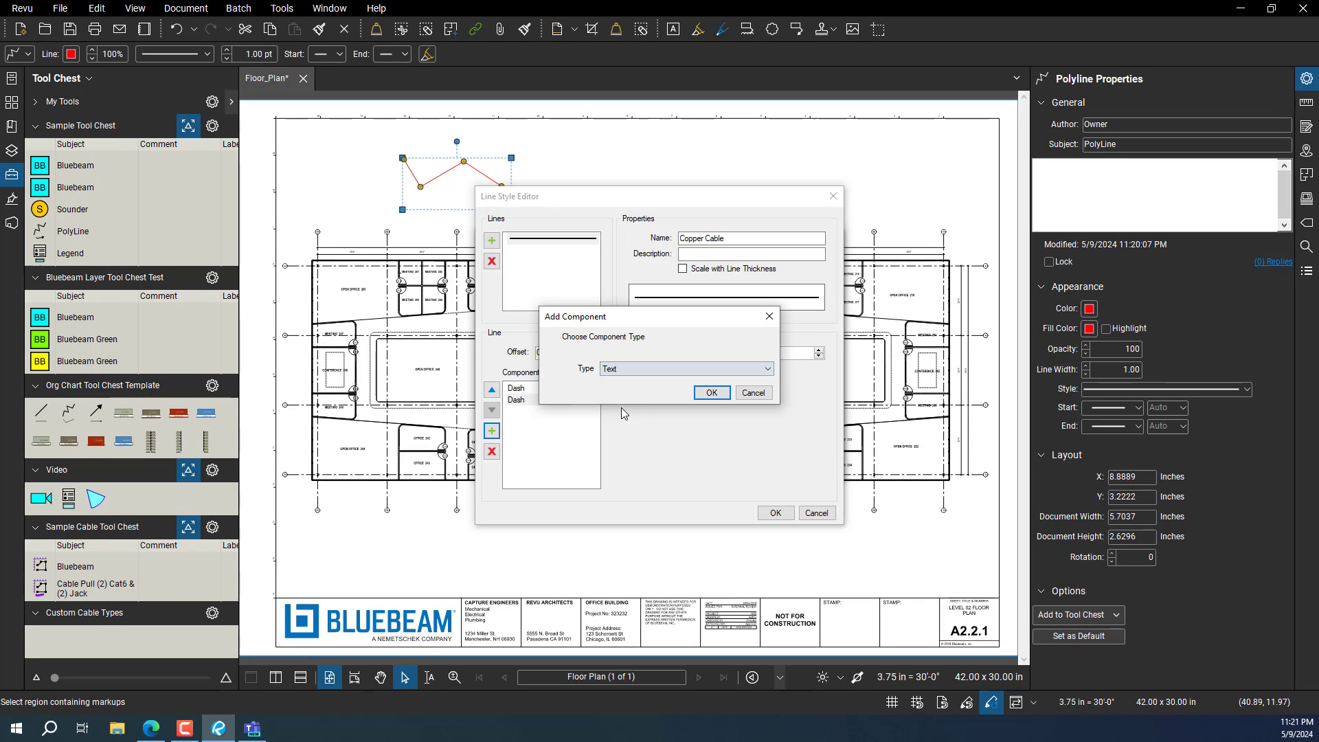
{"action": "left_click", "coordinate": [711, 391]}
{"action": "double_click", "coordinate": [675, 353]}
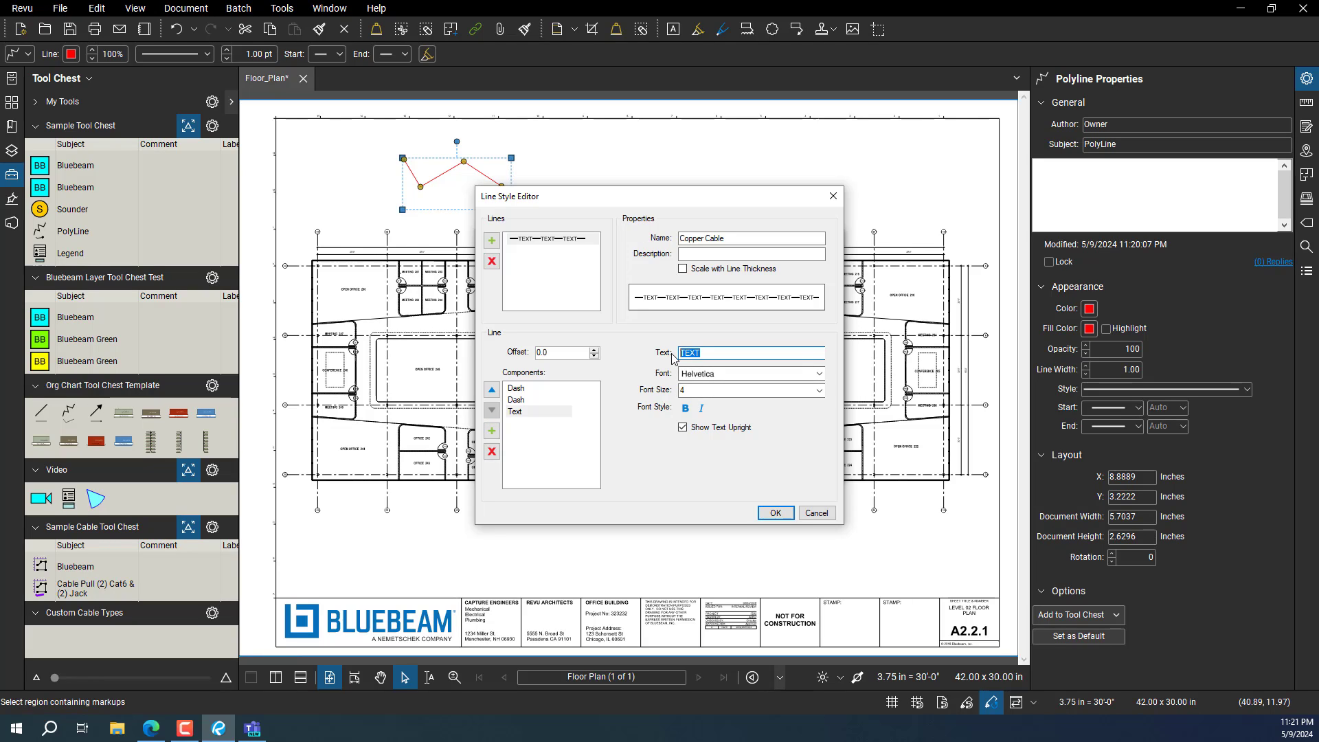
{"action": "type", "text": "CU"}
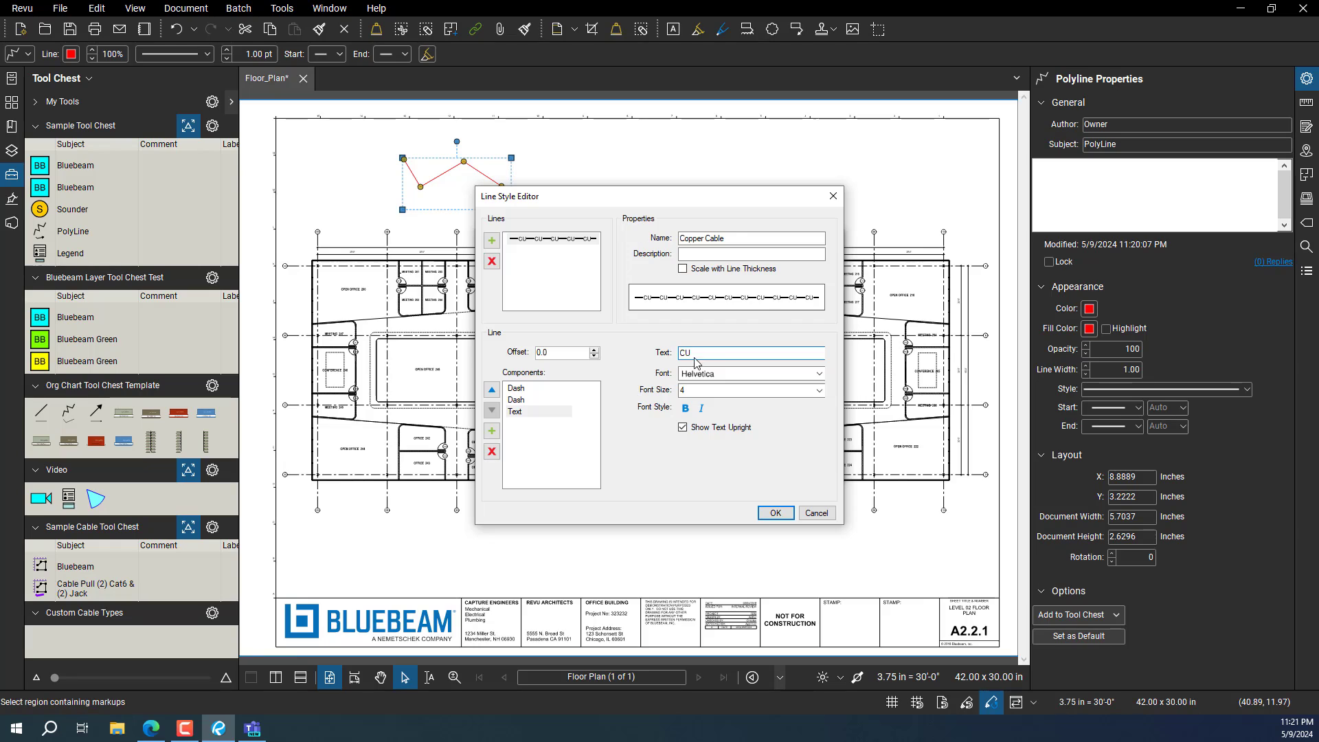
Add two more Dash components after the CU text component.
{"action": "left_click", "coordinate": [492, 430]}
{"action": "left_click", "coordinate": [633, 369]}
{"action": "left_click", "coordinate": [633, 382]}
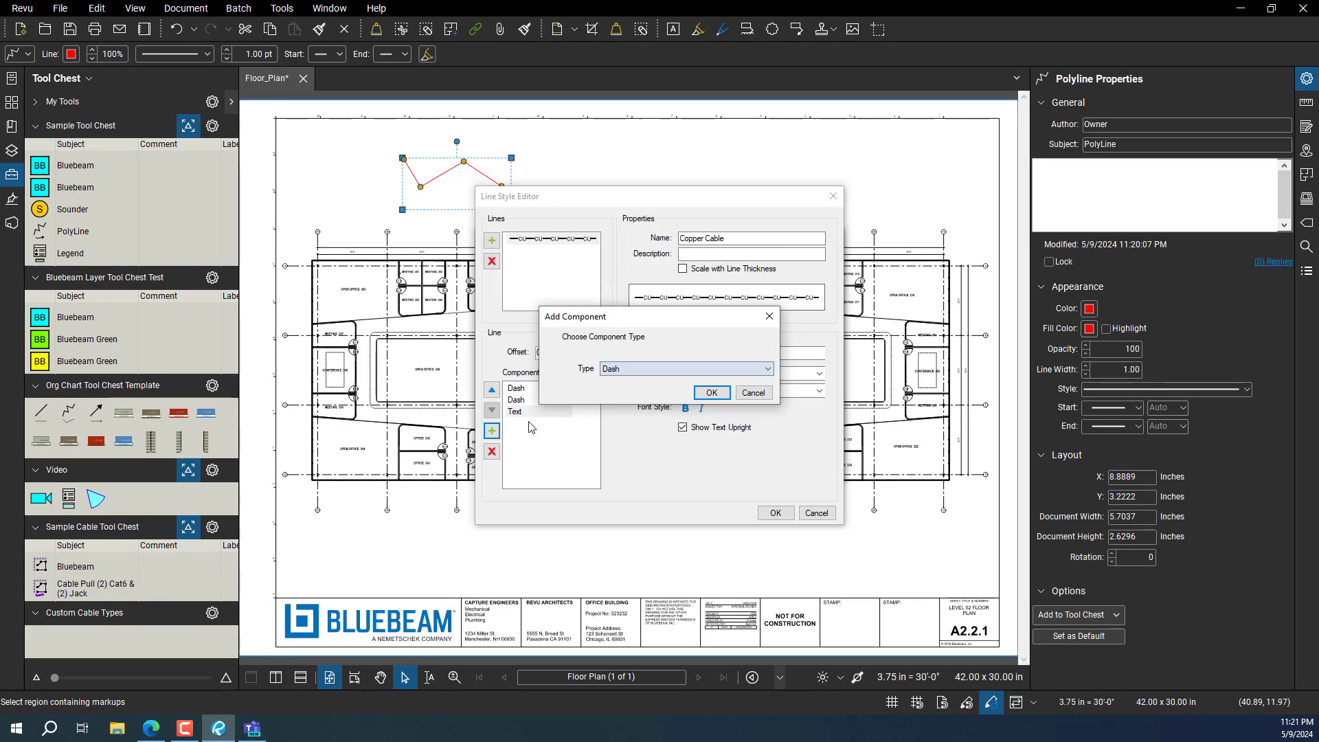
{"action": "left_click", "coordinate": [709, 391]}
{"action": "left_click", "coordinate": [492, 431]}
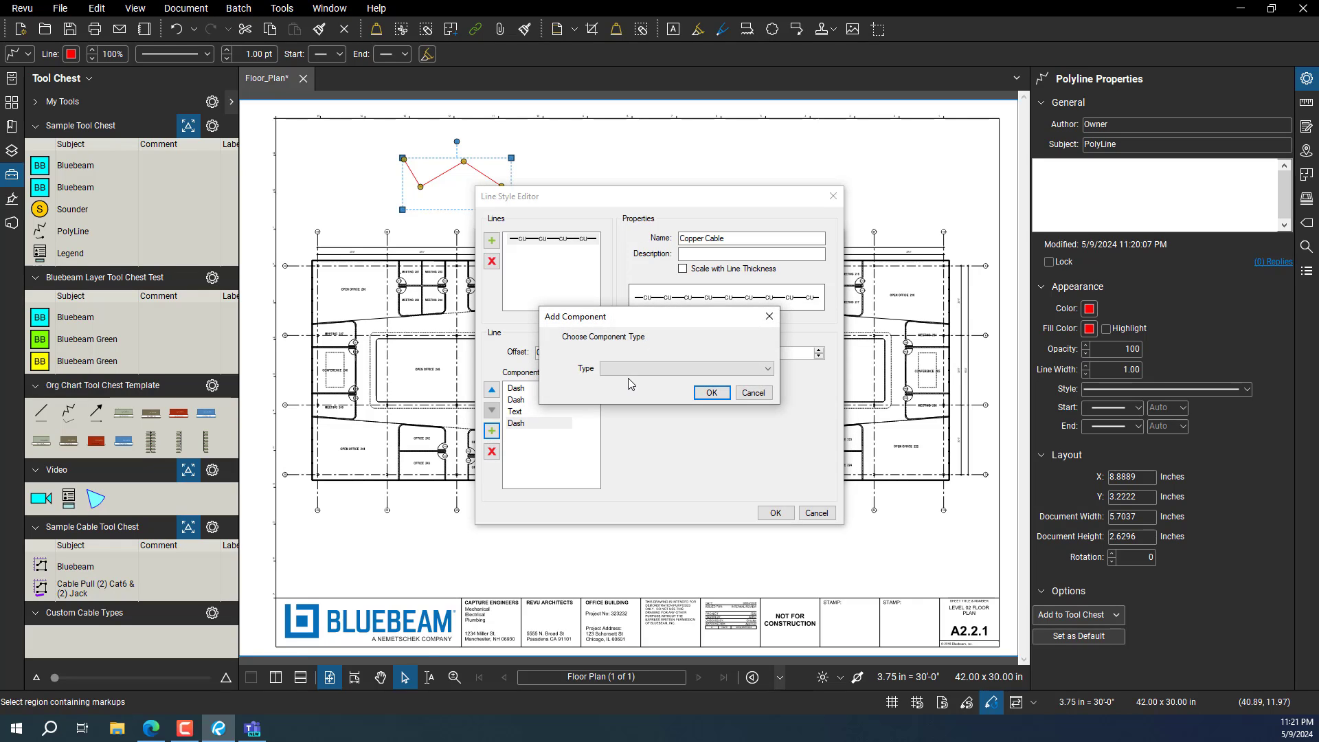
{"action": "left_click", "coordinate": [629, 371]}
{"action": "left_click", "coordinate": [632, 382]}
{"action": "left_click", "coordinate": [712, 393]}
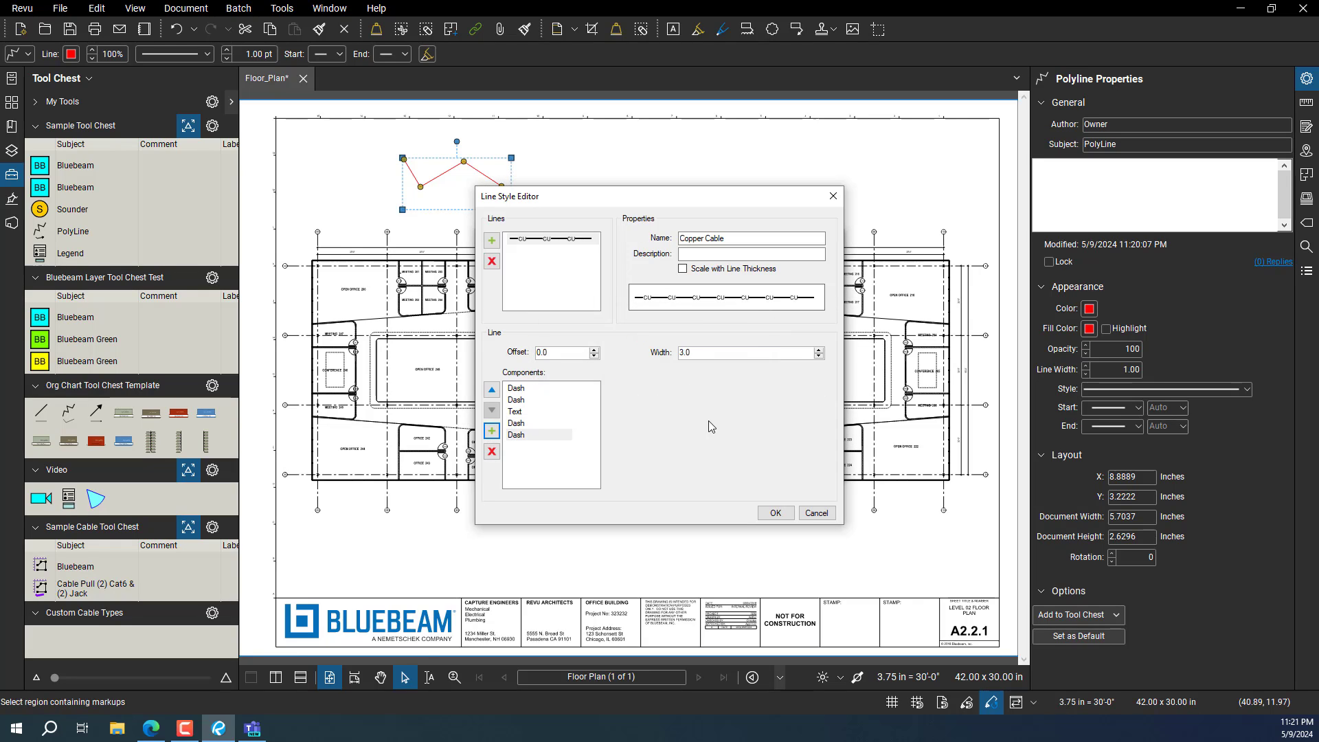
Set the CU text component's font size to 6 and save the Copper Cable line style.
{"action": "left_click", "coordinate": [521, 412]}
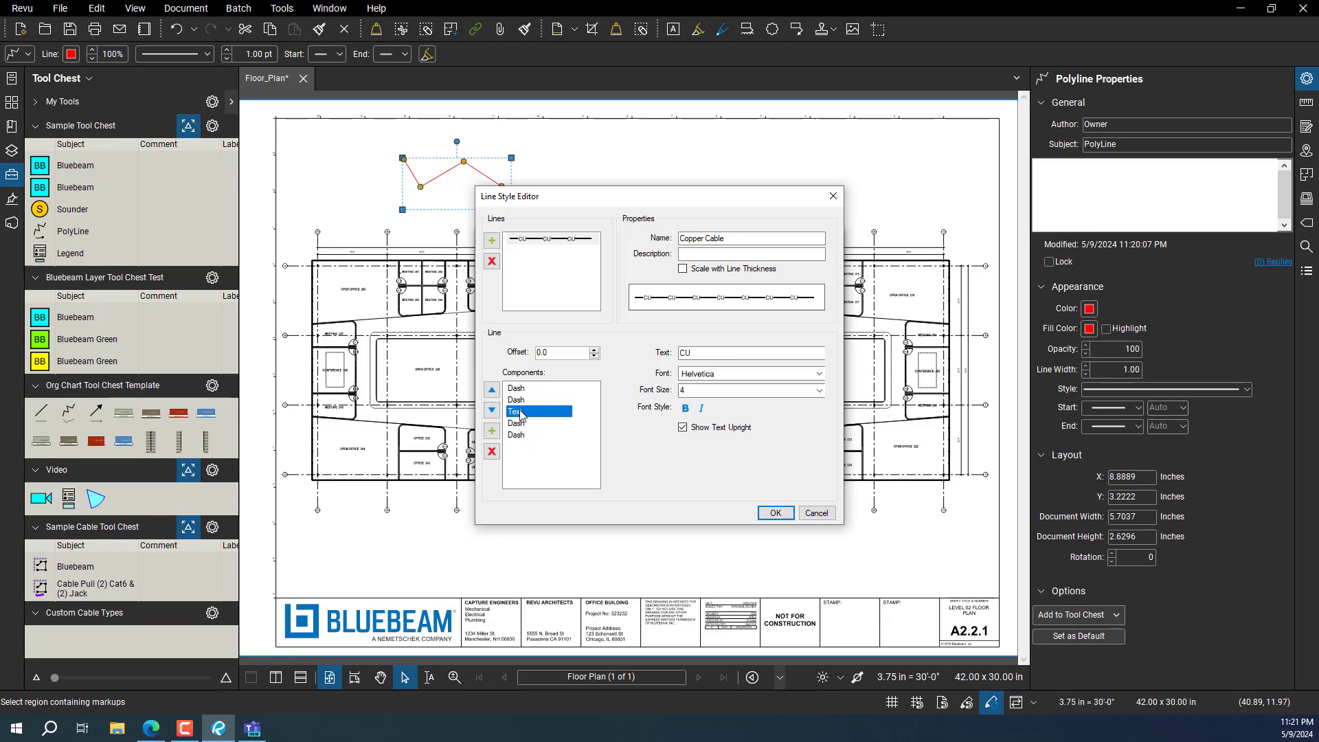
{"action": "left_click", "coordinate": [819, 390]}
{"action": "left_click", "coordinate": [753, 440]}
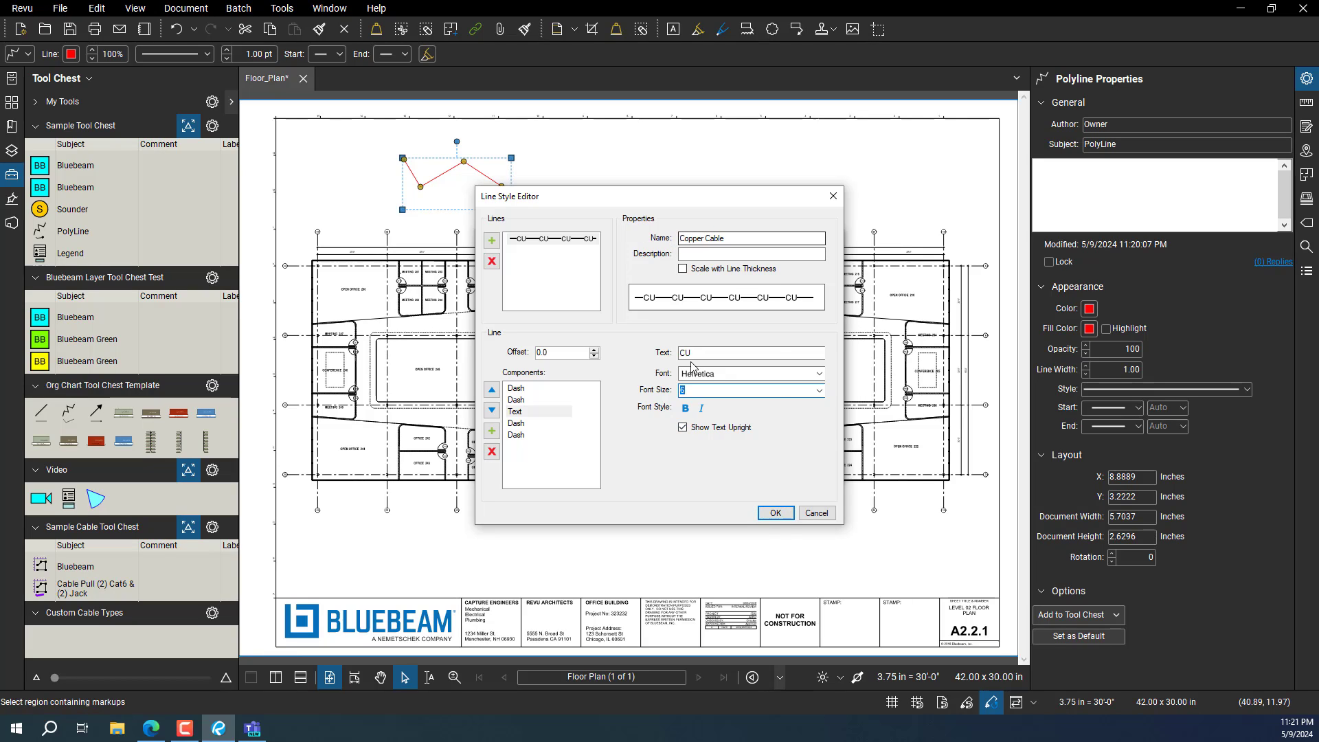
{"action": "left_click", "coordinate": [776, 513]}
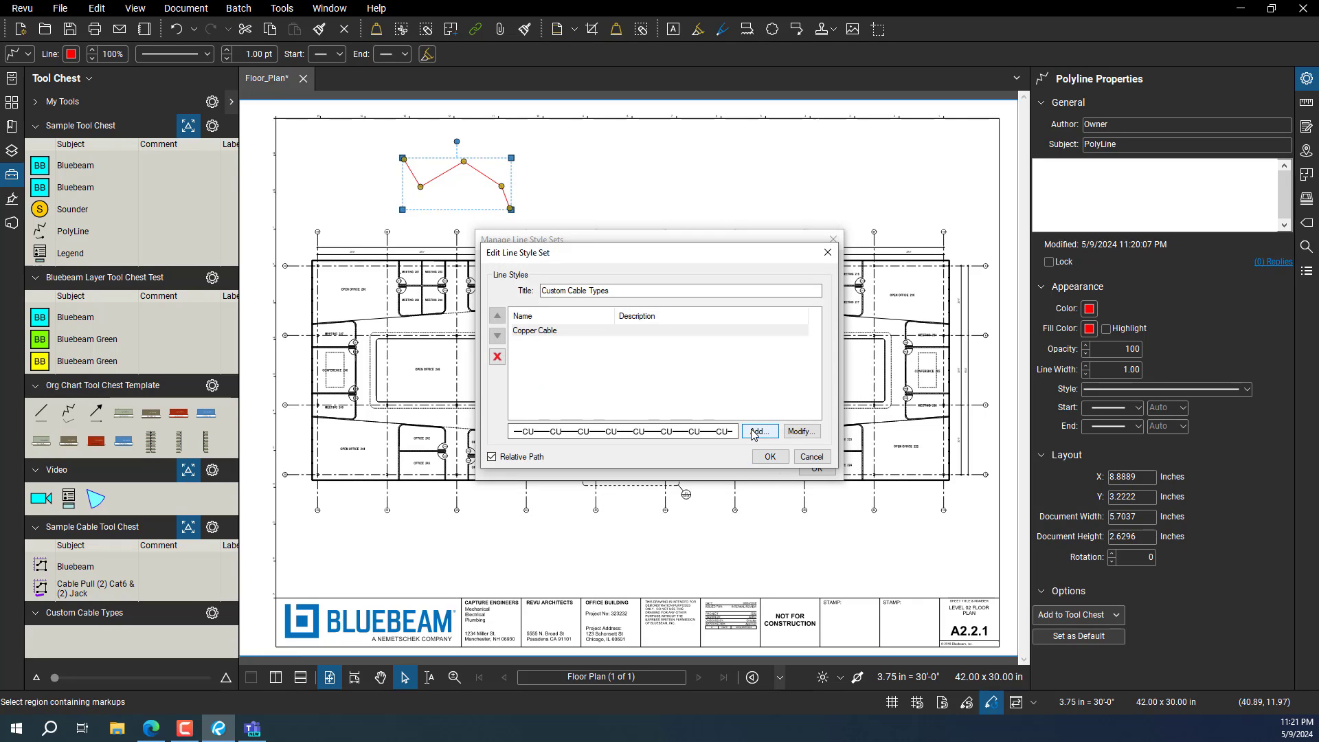
Add a new line style named Fiber to the Custom Cable Types set and give it two Dash components.
{"action": "left_click", "coordinate": [760, 432]}
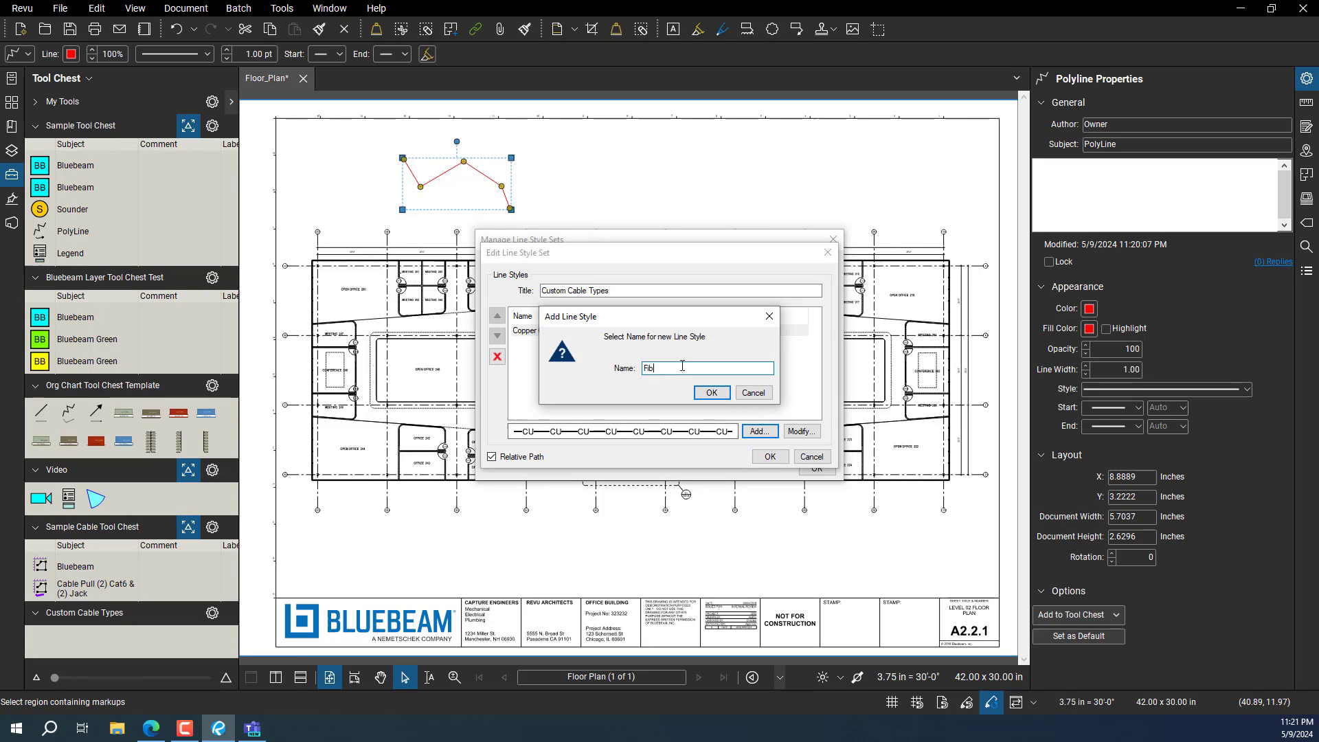
{"action": "left_click", "coordinate": [712, 393]}
{"action": "left_click", "coordinate": [490, 430]}
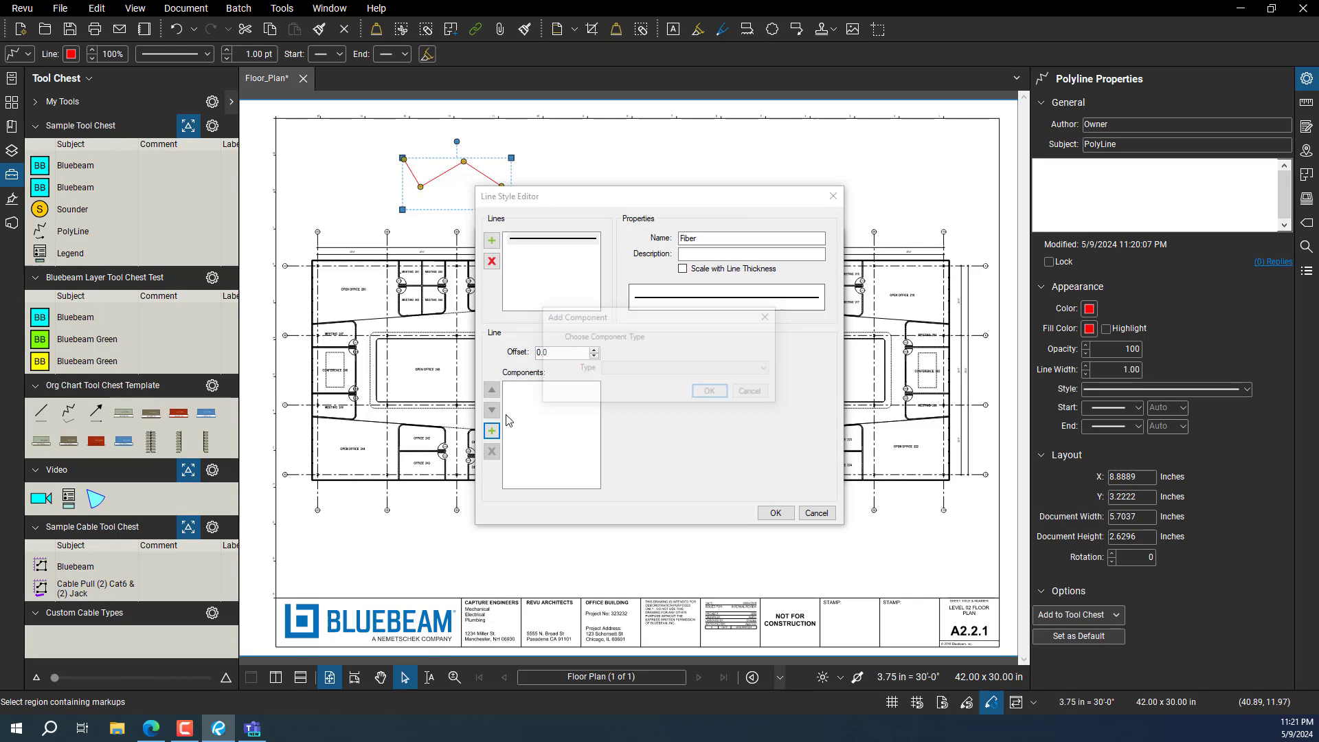
{"action": "left_click", "coordinate": [687, 369]}
{"action": "left_click", "coordinate": [618, 380]}
{"action": "left_click", "coordinate": [727, 394]}
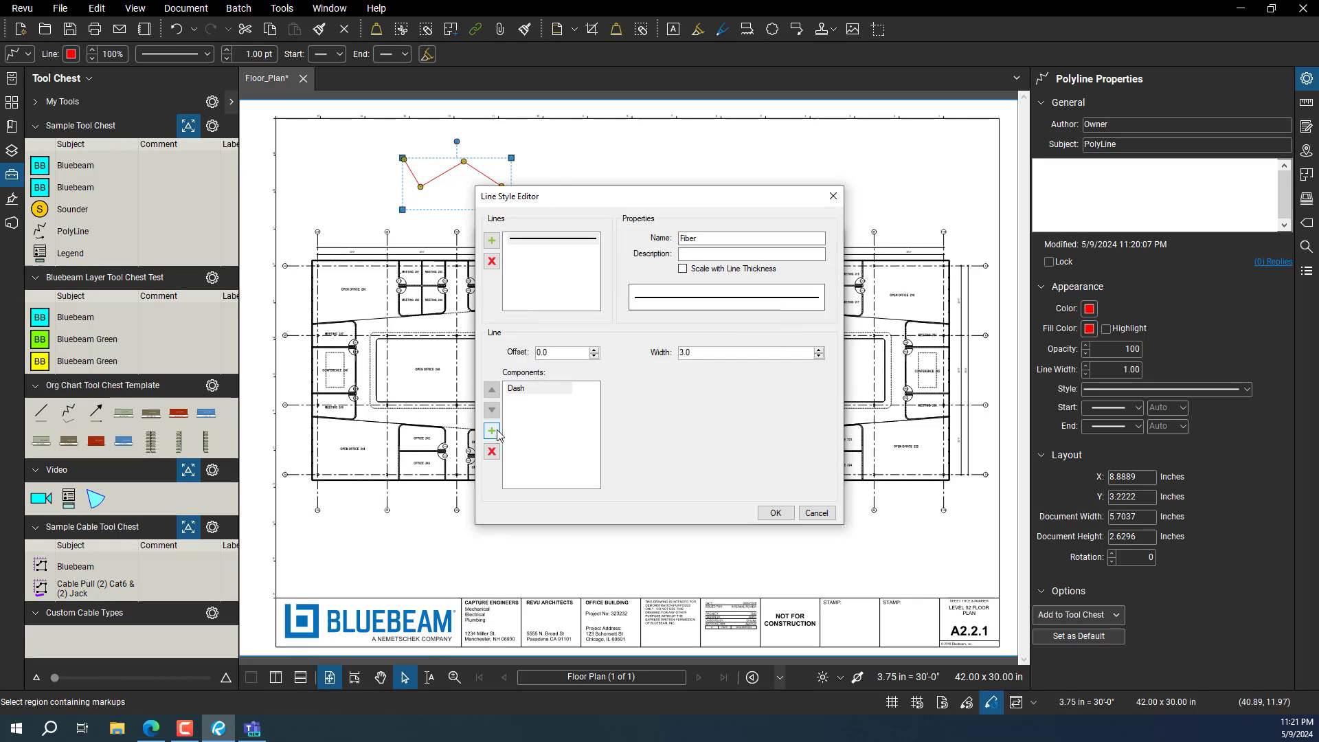
{"action": "left_click", "coordinate": [492, 431]}
{"action": "left_click", "coordinate": [714, 372]}
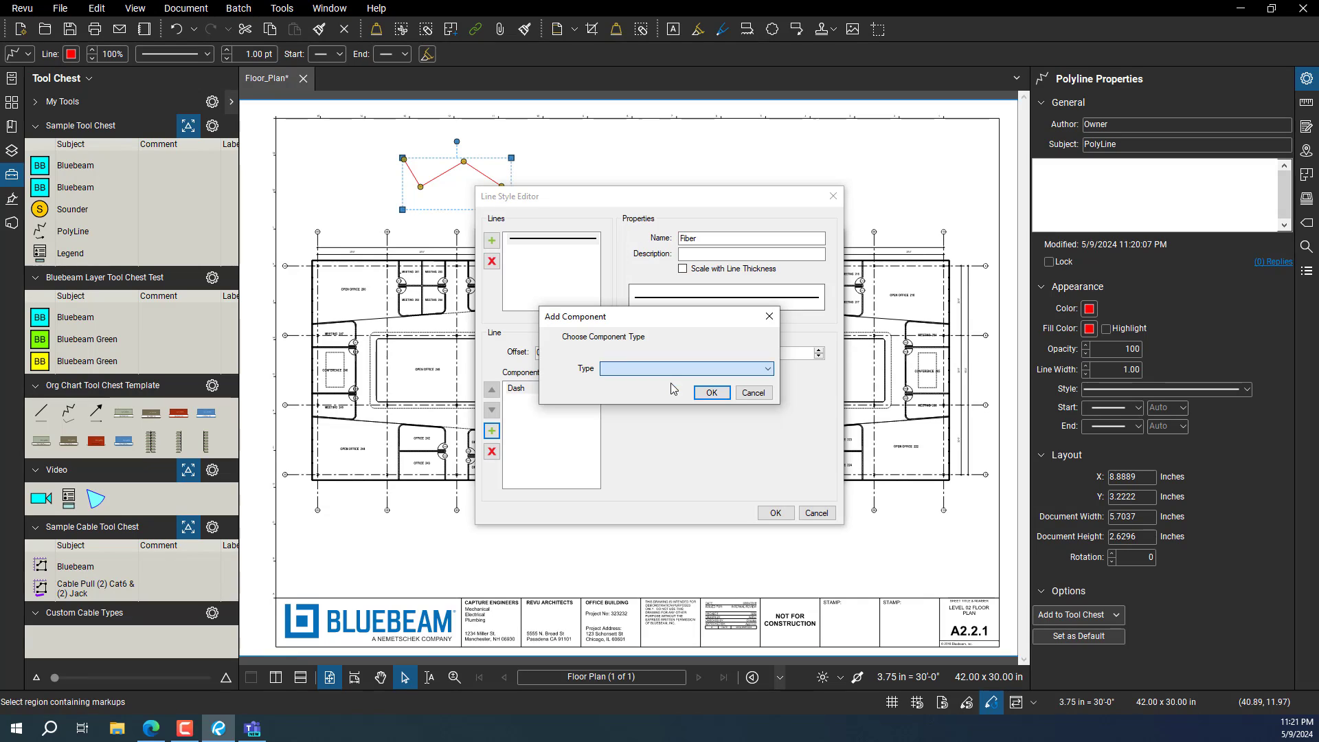
{"action": "left_click", "coordinate": [711, 393]}
Add a Text component after the two dashes in the Fiber line style.
{"action": "left_click", "coordinate": [492, 432]}
{"action": "left_click", "coordinate": [684, 369]}
{"action": "left_click", "coordinate": [672, 408]}
{"action": "left_click", "coordinate": [712, 393]}
Add two more Dash components after the text component of the Fiber line style.
{"action": "left_click", "coordinate": [492, 431]}
{"action": "left_click", "coordinate": [684, 369]}
{"action": "left_click", "coordinate": [660, 382]}
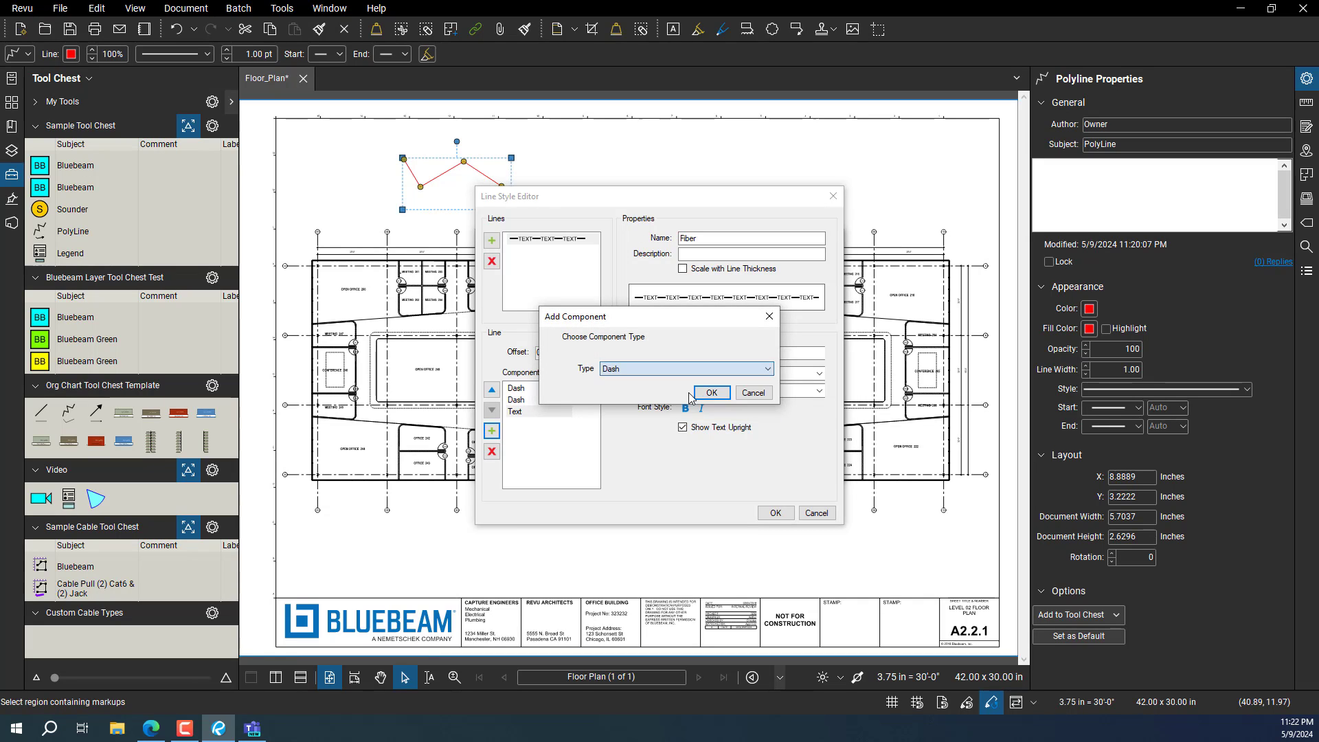
{"action": "left_click", "coordinate": [710, 391]}
{"action": "left_click", "coordinate": [493, 432]}
{"action": "left_click", "coordinate": [684, 369]}
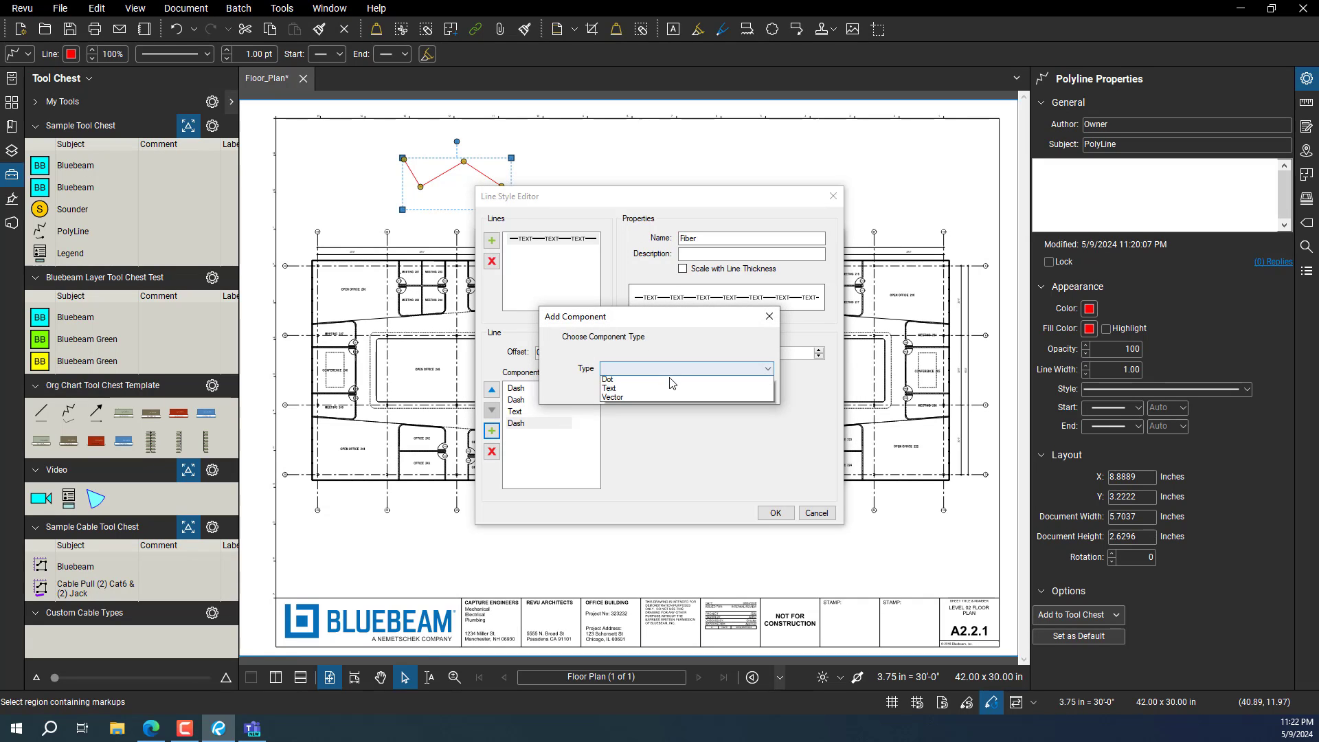
{"action": "left_click", "coordinate": [663, 382]}
{"action": "left_click", "coordinate": [711, 393]}
Change the text component's wording to Fiber with font size 6 and save the Fiber line style.
{"action": "left_click", "coordinate": [540, 411]}
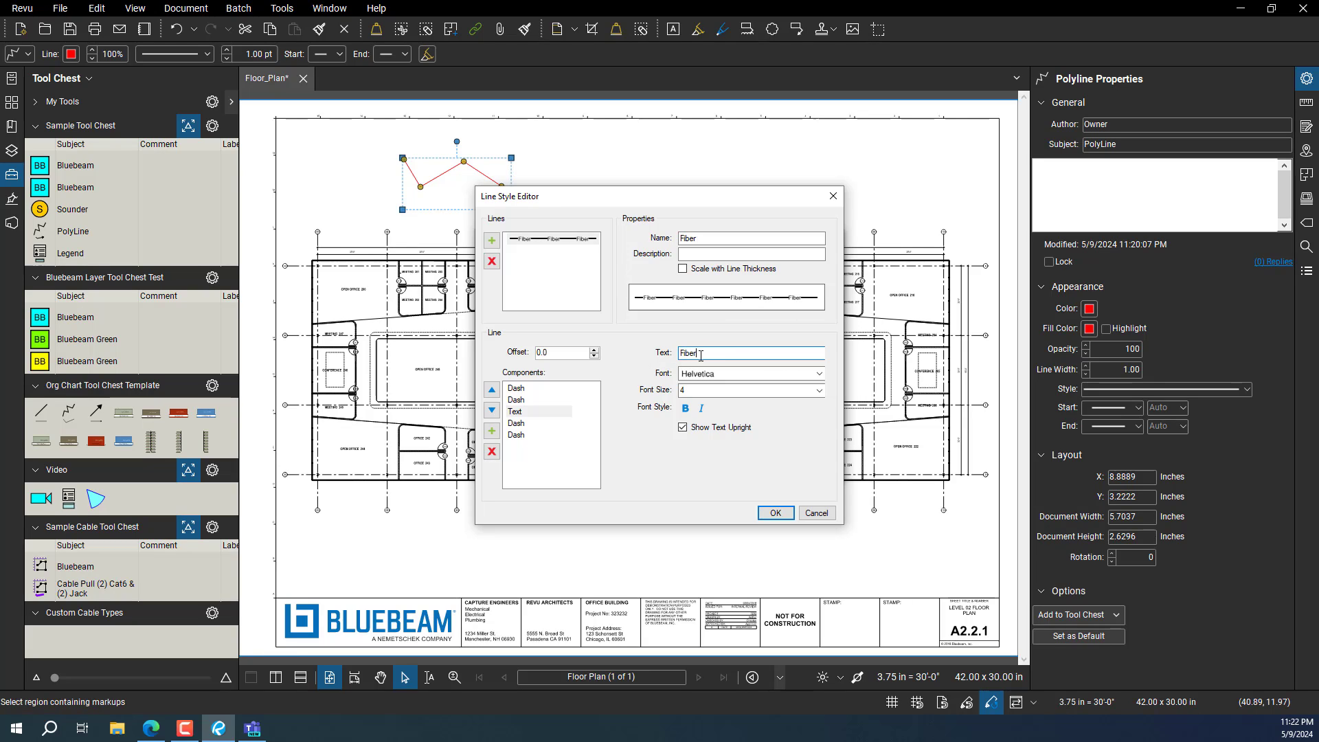
{"action": "left_click", "coordinate": [825, 395]}
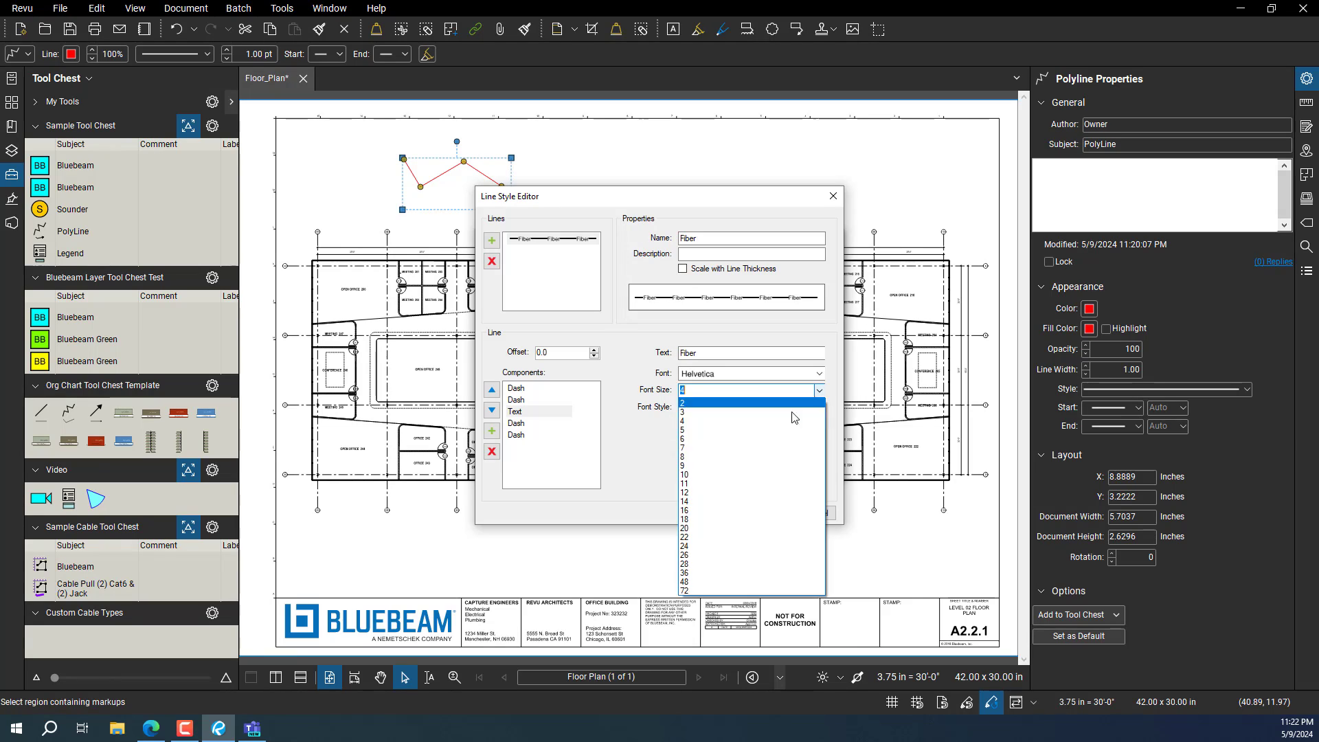
{"action": "left_click", "coordinate": [750, 439]}
{"action": "left_click", "coordinate": [775, 512]}
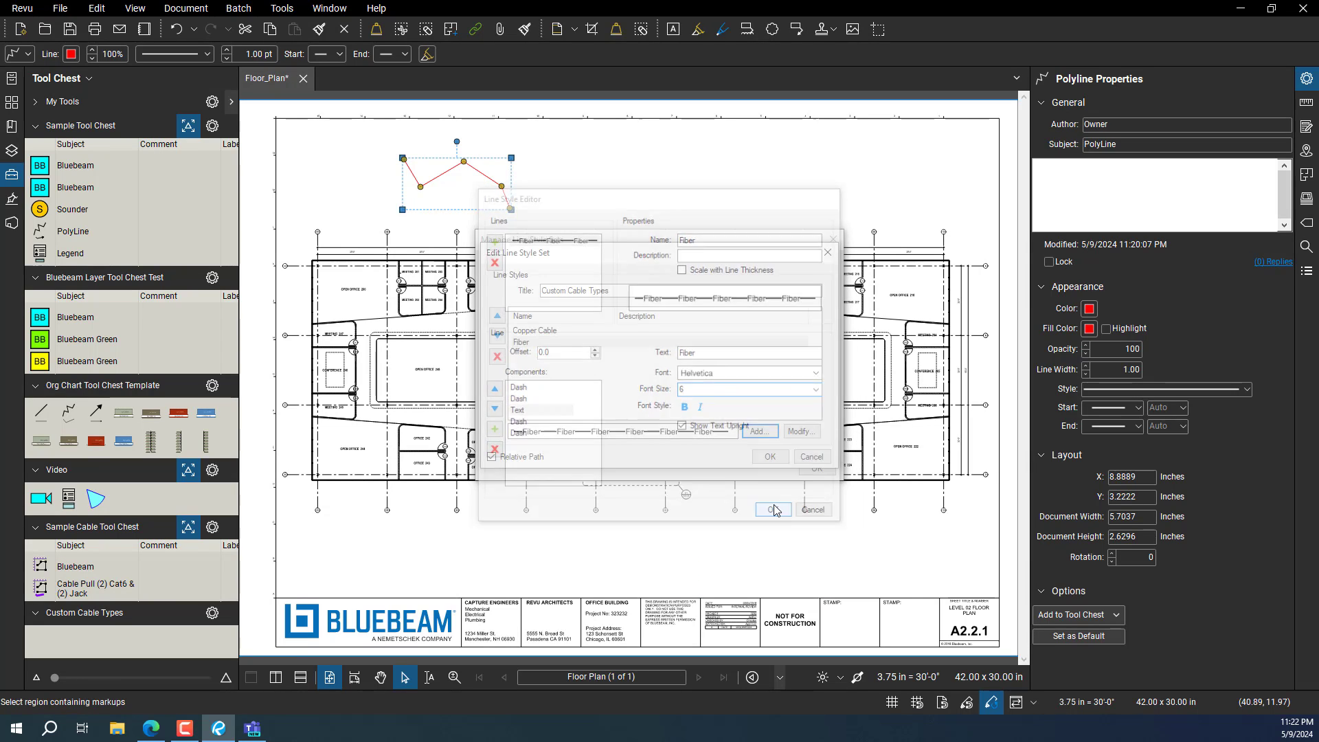
Save the Custom Cable Types line style set and delete the sample polyline above the floor plan.
{"action": "left_click", "coordinate": [771, 457]}
{"action": "left_click", "coordinate": [817, 468]}
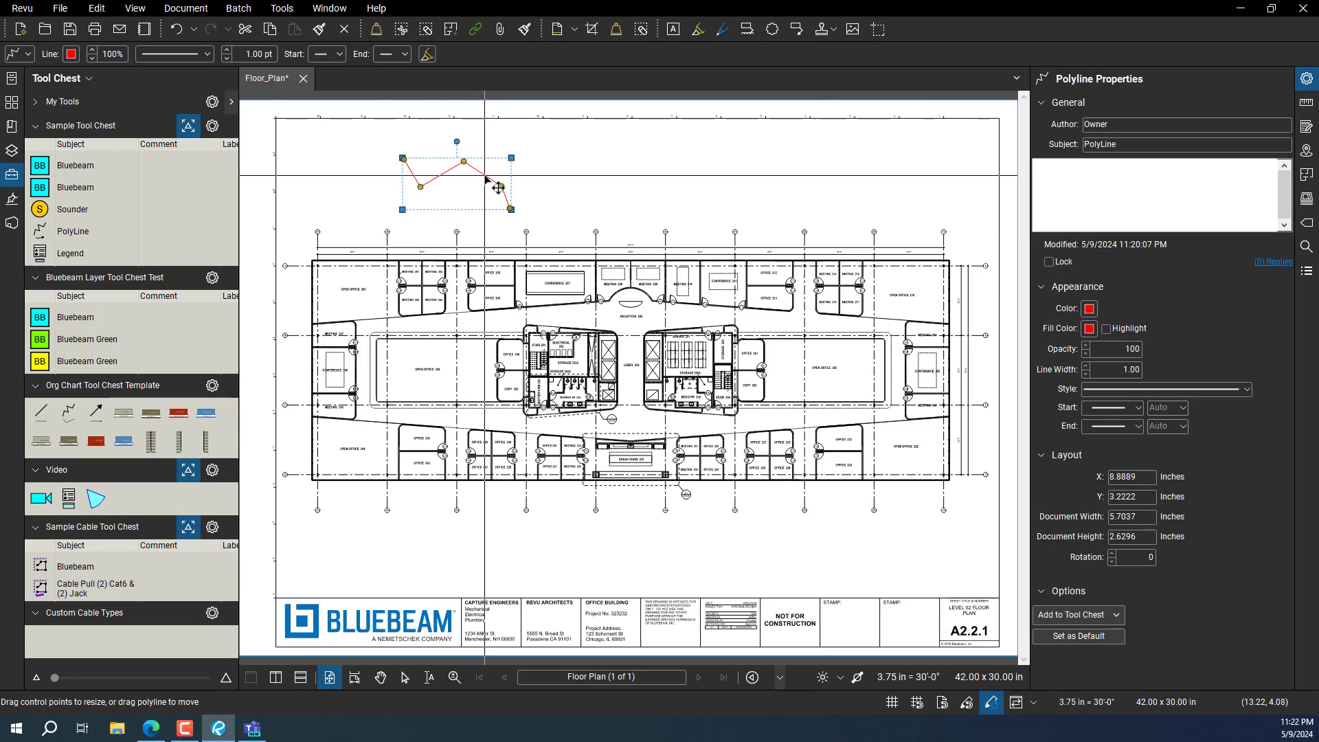
{"action": "key", "text": "Delete"}
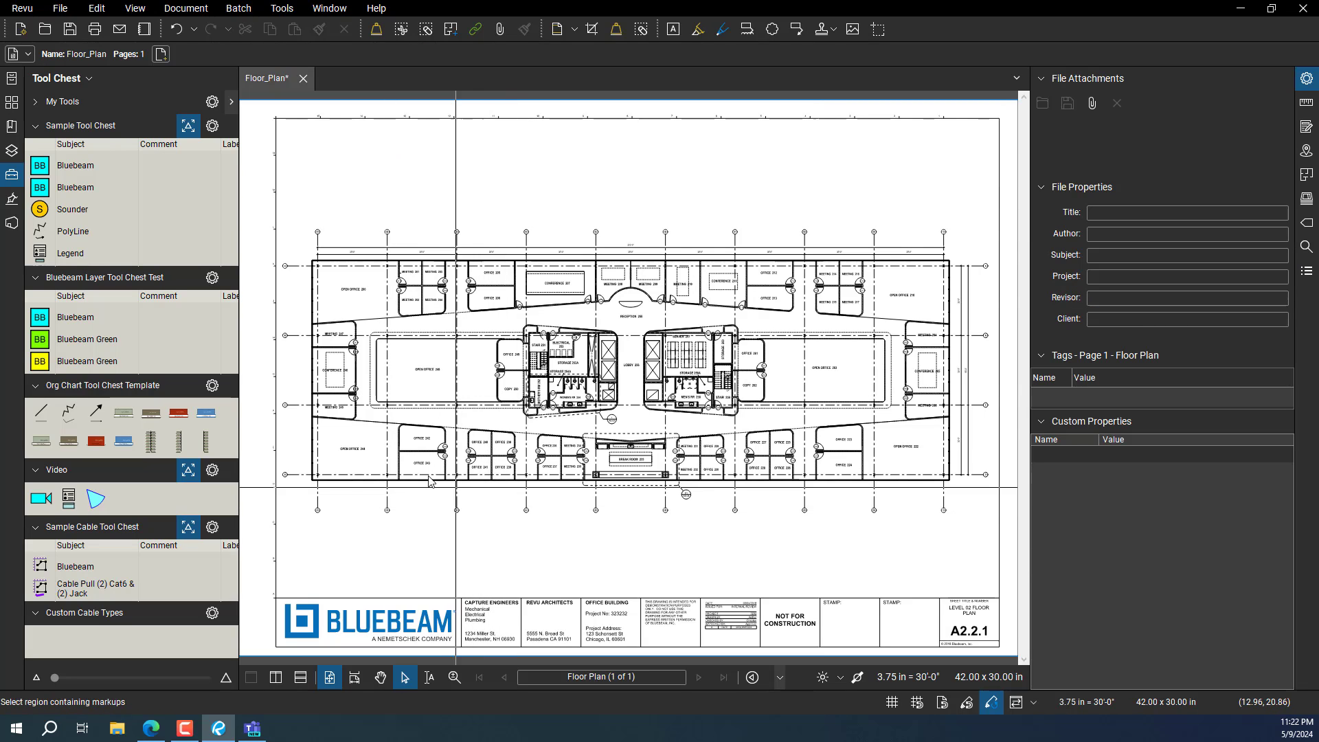
Calibrate the page scale across the door width at office 242, entering 3'-0" as the distance.
{"action": "scroll", "coordinate": [437, 450], "scroll_direction": "up", "scroll_amount": 8}
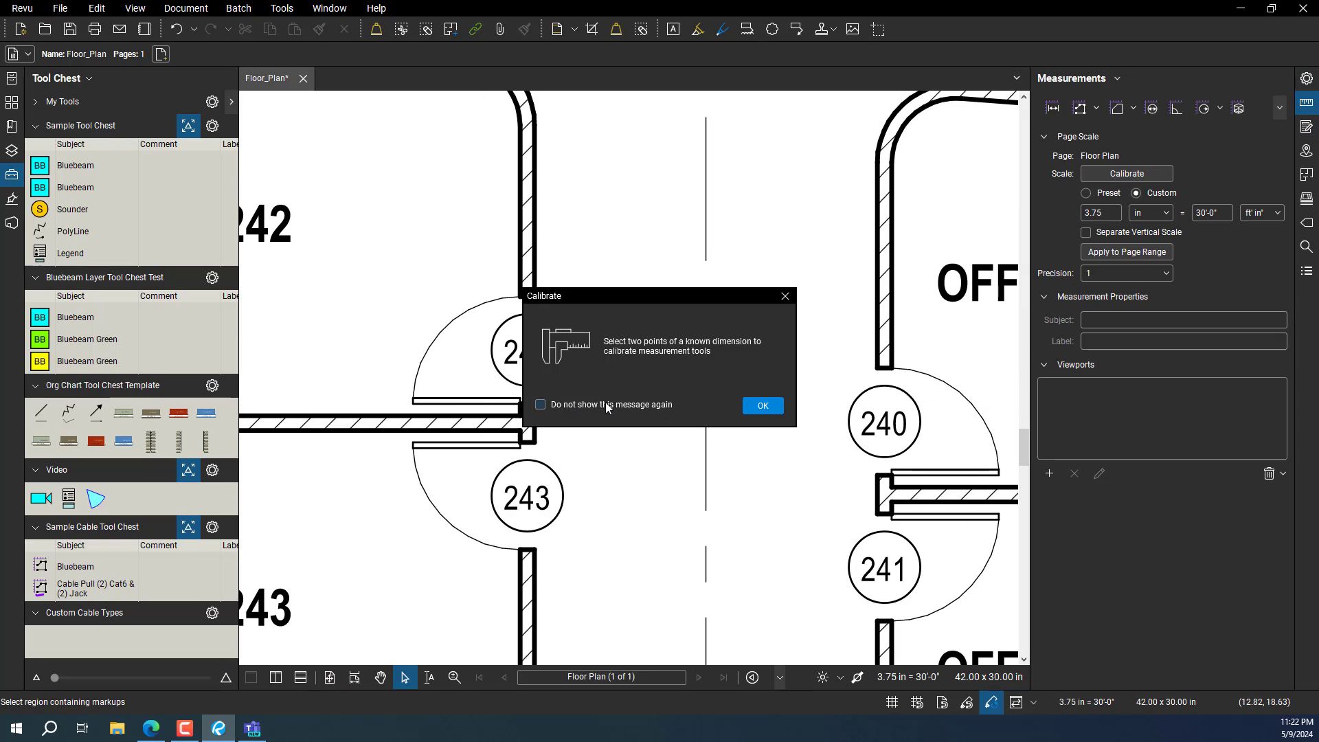
{"action": "left_click", "coordinate": [762, 406]}
{"action": "left_click_drag", "start_coordinate": [415, 399], "coordinate": [520, 399]}
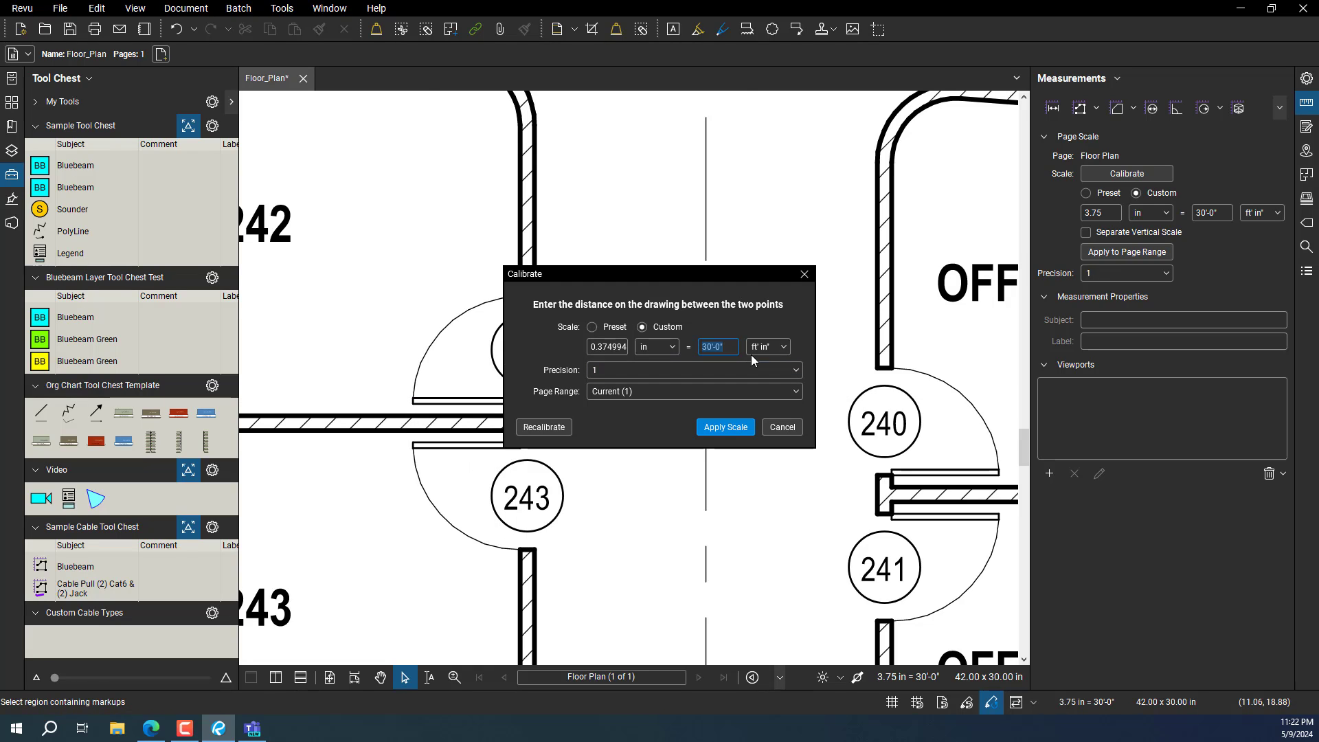
{"action": "type", "text": "3"}
{"action": "left_click", "coordinate": [742, 425]}
Set the floor plan's page scale to the preset 1/8" = 1'-0".
{"action": "scroll", "coordinate": [699, 433], "scroll_direction": "down", "scroll_amount": 6}
{"action": "scroll", "coordinate": [684, 394], "scroll_direction": "down", "scroll_amount": 5}
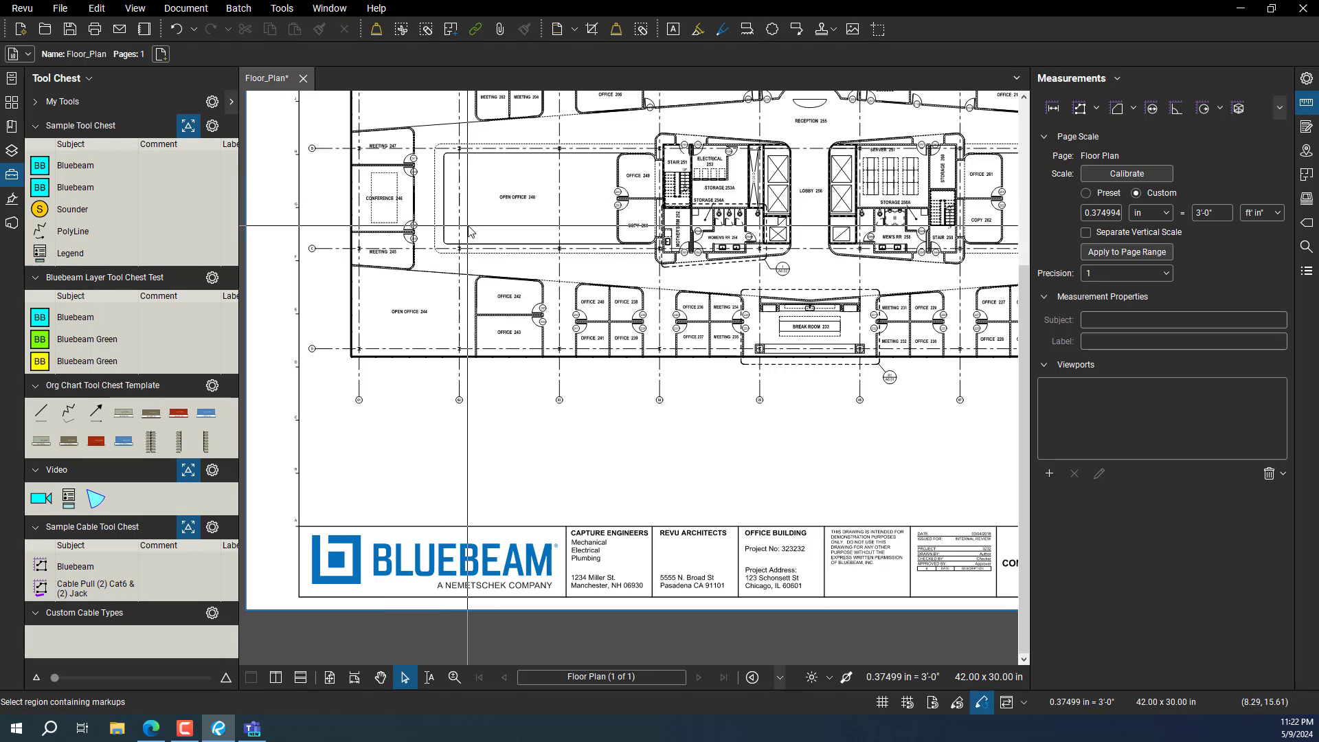
{"action": "scroll", "coordinate": [508, 244], "scroll_direction": "down", "scroll_amount": 1}
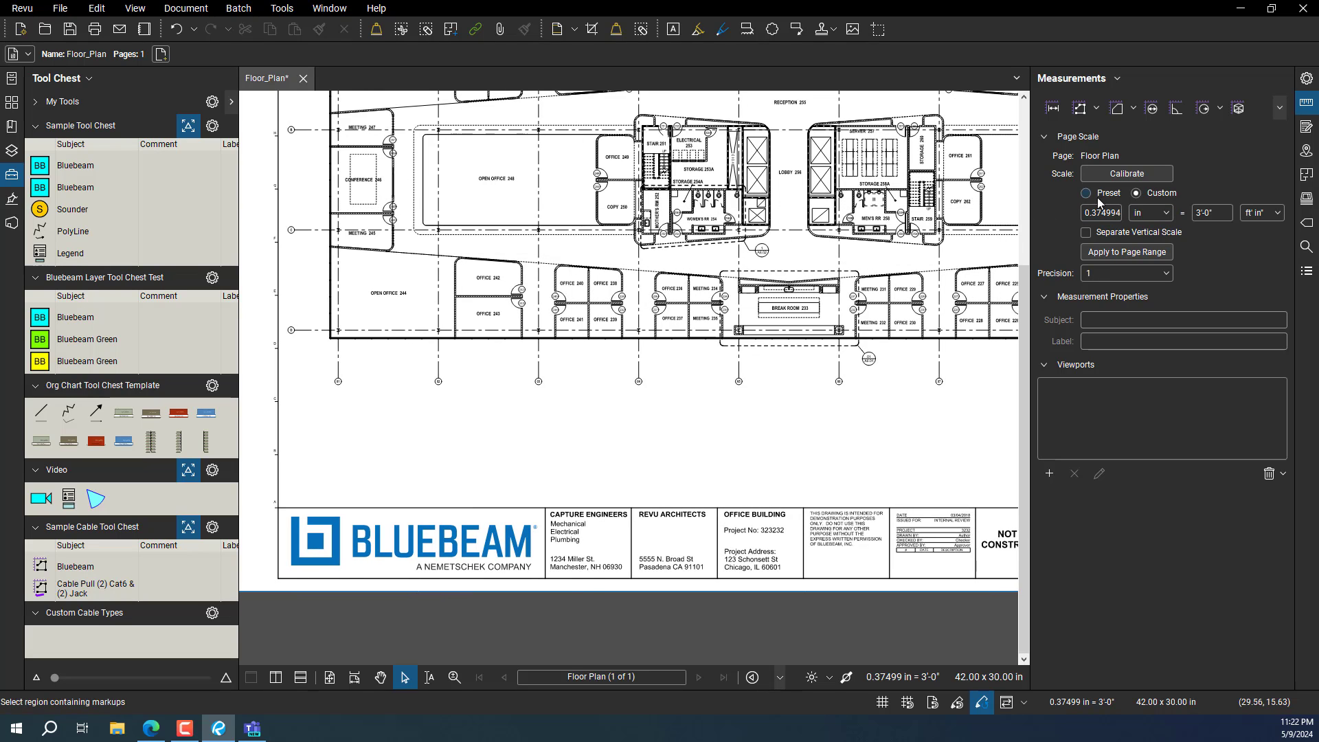
{"action": "left_click", "coordinate": [1088, 197]}
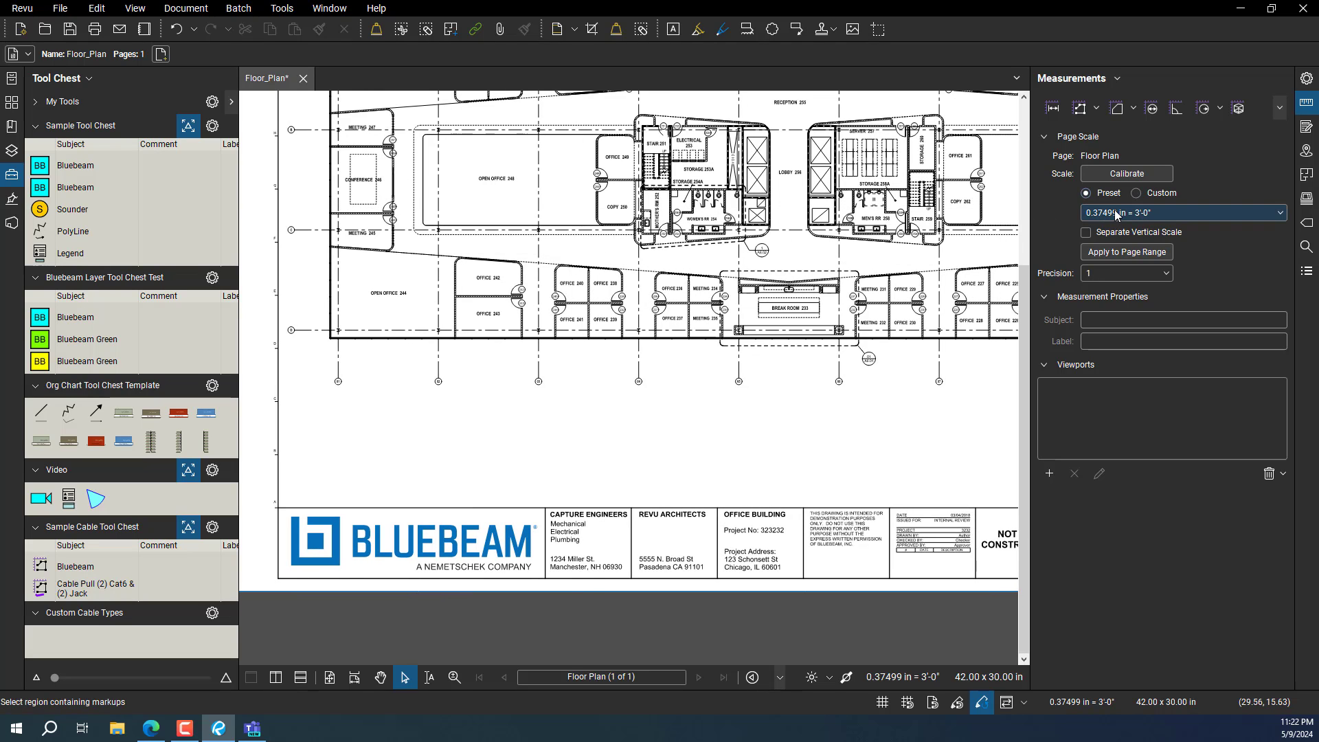
{"action": "left_click", "coordinate": [1117, 214]}
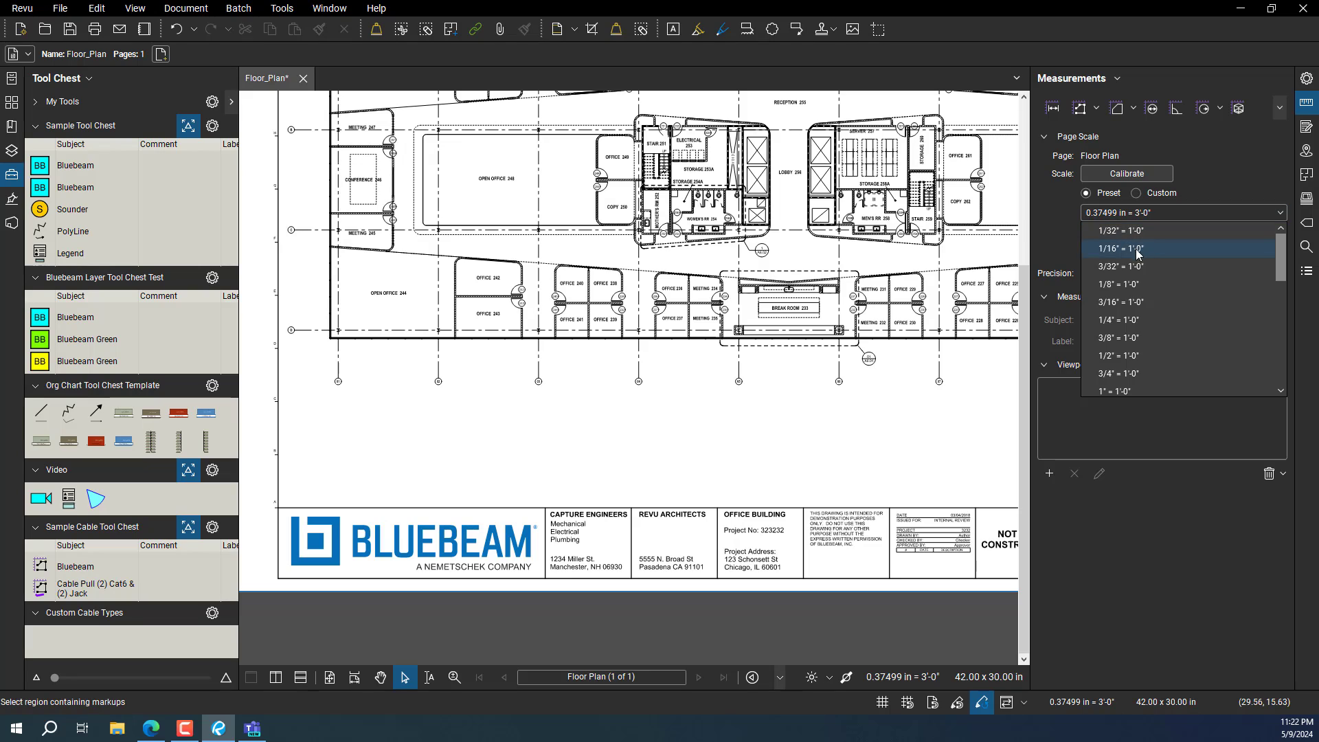
{"action": "left_click", "coordinate": [1130, 286]}
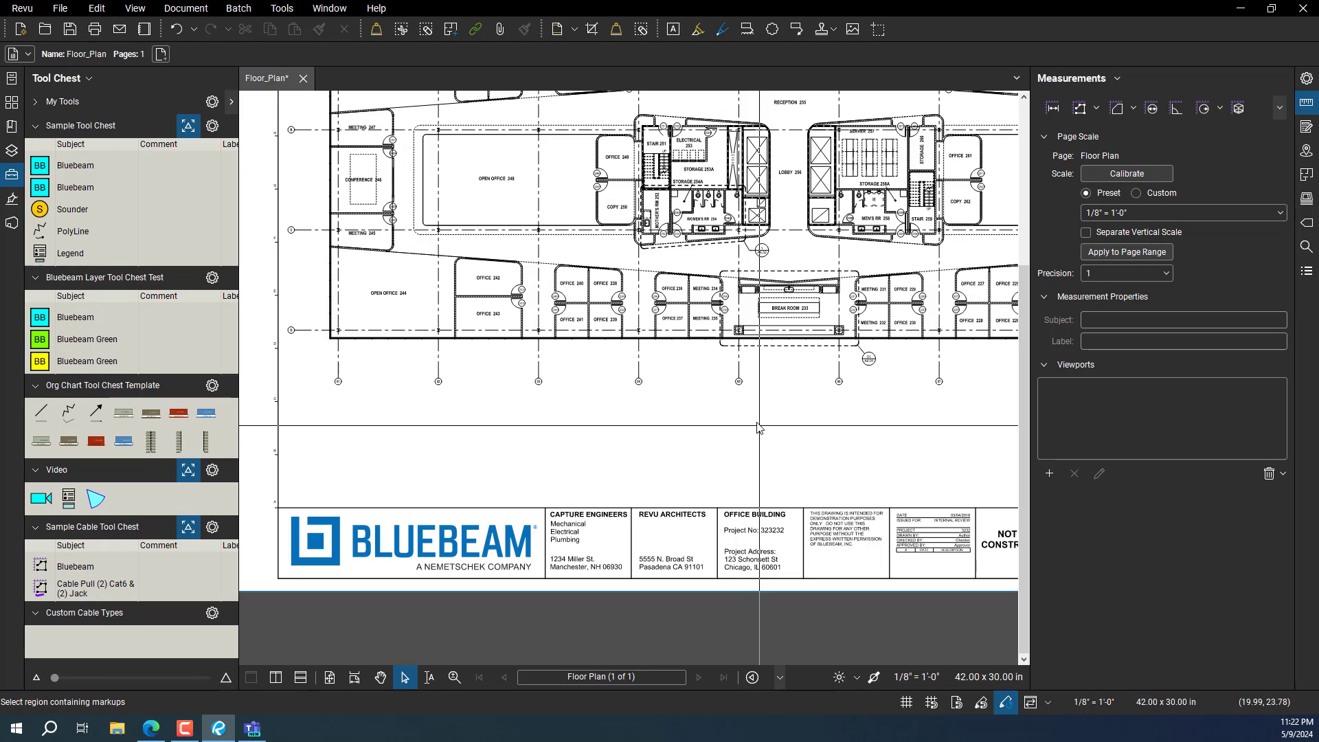
Draw a zigzag Polyline markup in the blank area below the plan, near Open Office 244.
{"action": "left_click", "coordinate": [282, 9]}
{"action": "mouse_move", "coordinate": [344, 33]}
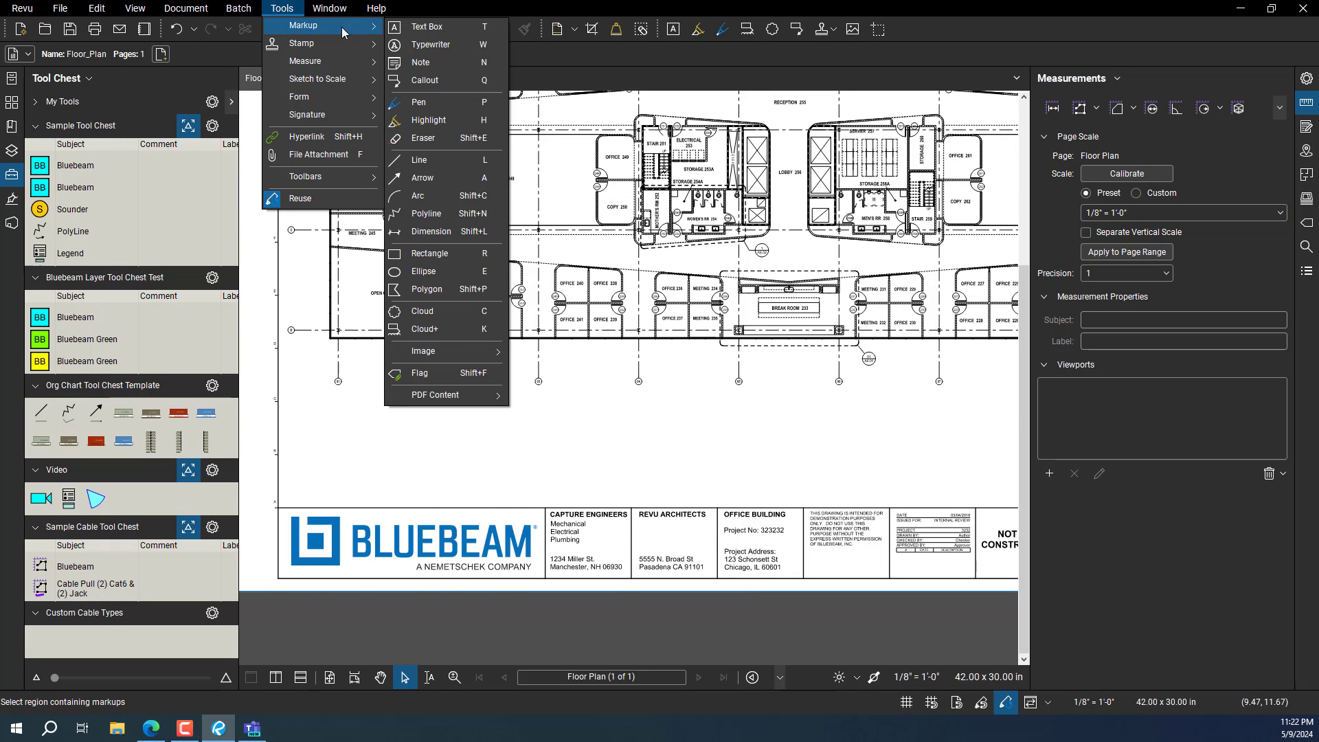
{"action": "left_click", "coordinate": [426, 213]}
{"action": "left_click", "coordinate": [349, 465]}
{"action": "left_click", "coordinate": [378, 404]}
{"action": "left_click", "coordinate": [405, 455]}
{"action": "left_click", "coordinate": [430, 401]}
{"action": "left_click", "coordinate": [466, 452]}
{"action": "double_click", "coordinate": [472, 444]}
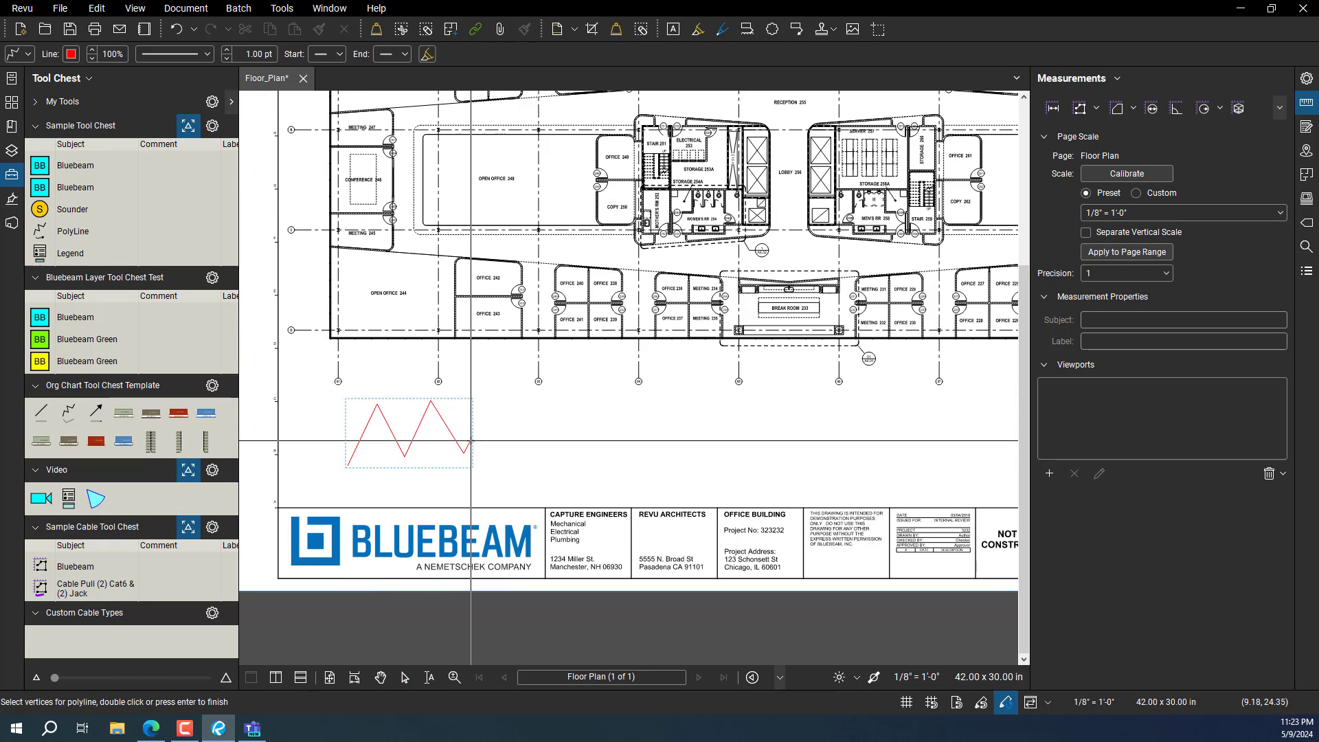
Draw a zigzag Polylength measurement beside the polyline below the floor plan.
{"action": "left_click", "coordinate": [327, 11]}
{"action": "mouse_move", "coordinate": [283, 15]}
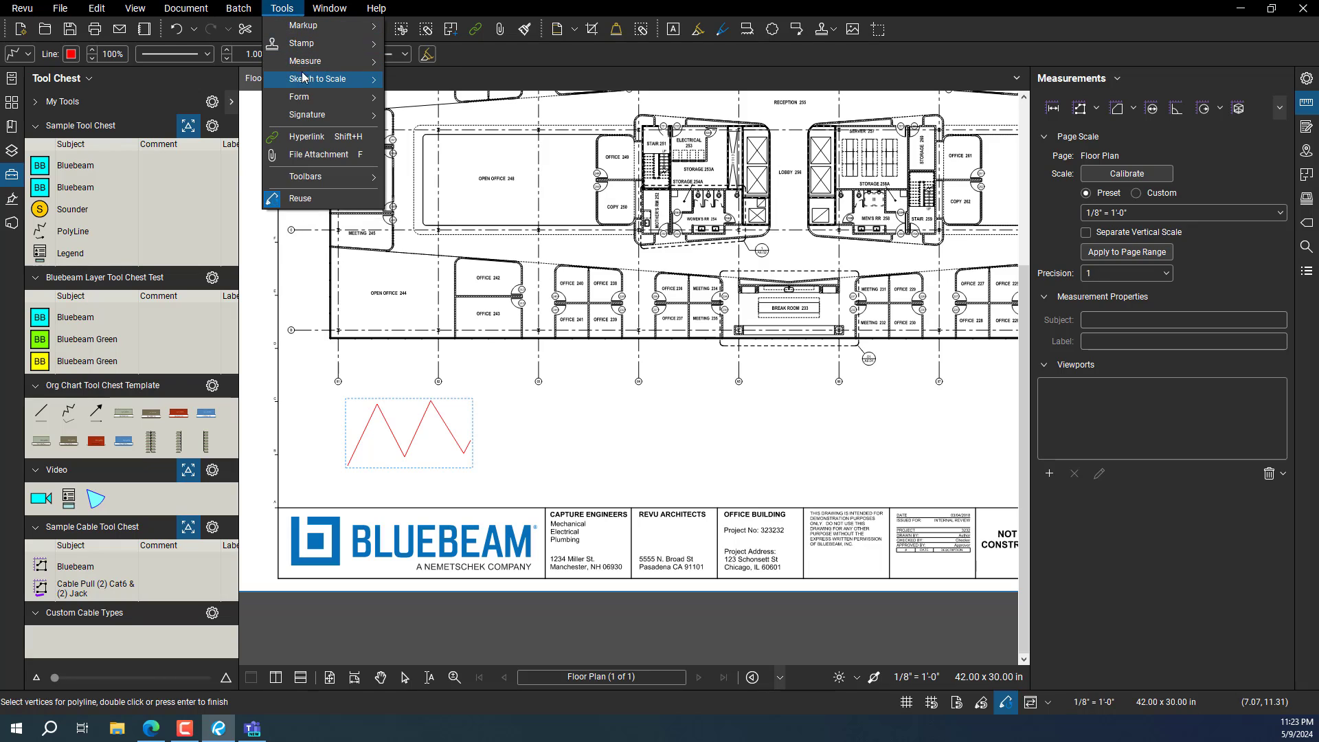
{"action": "mouse_move", "coordinate": [307, 62]}
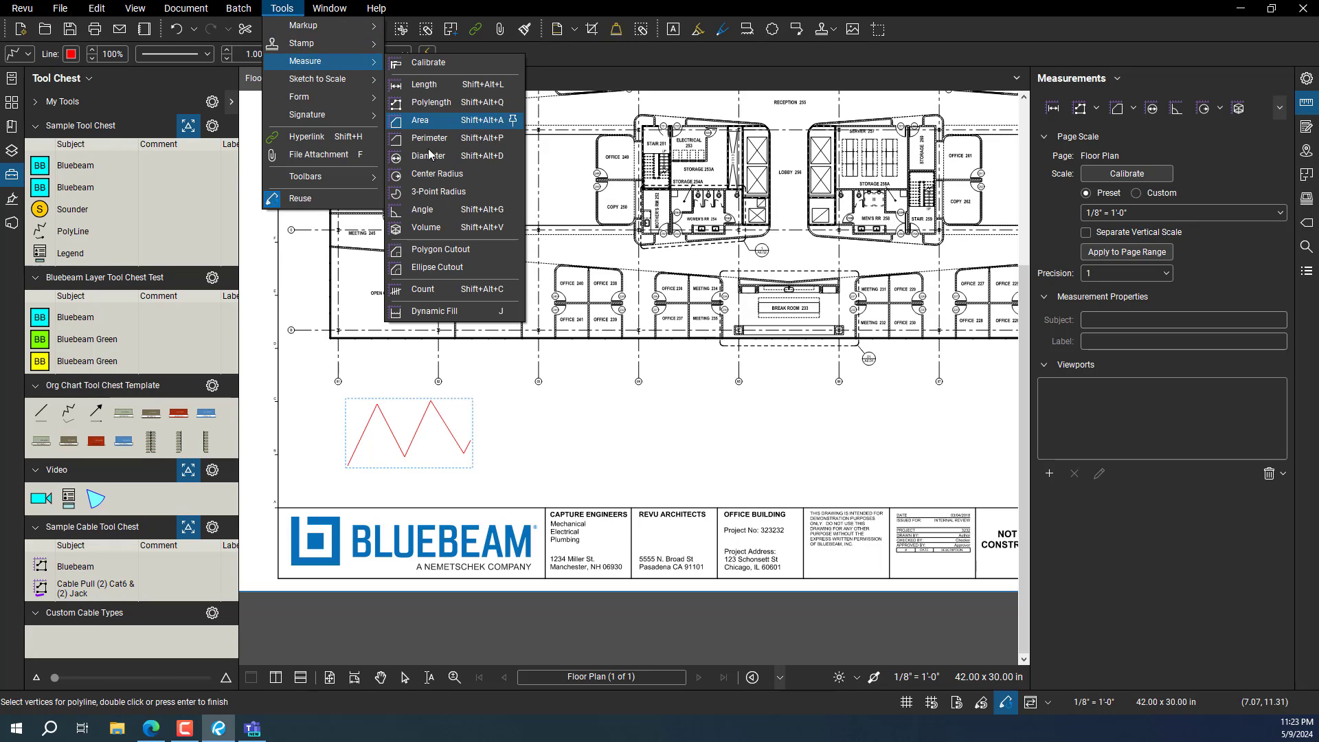
{"action": "left_click", "coordinate": [427, 102]}
{"action": "left_click", "coordinate": [514, 465]}
{"action": "left_click", "coordinate": [546, 411]}
{"action": "left_click", "coordinate": [572, 469]}
{"action": "left_click", "coordinate": [589, 409]}
{"action": "double_click", "coordinate": [621, 447]}
{"action": "scroll", "coordinate": [638, 464], "scroll_direction": "up", "scroll_amount": 1}
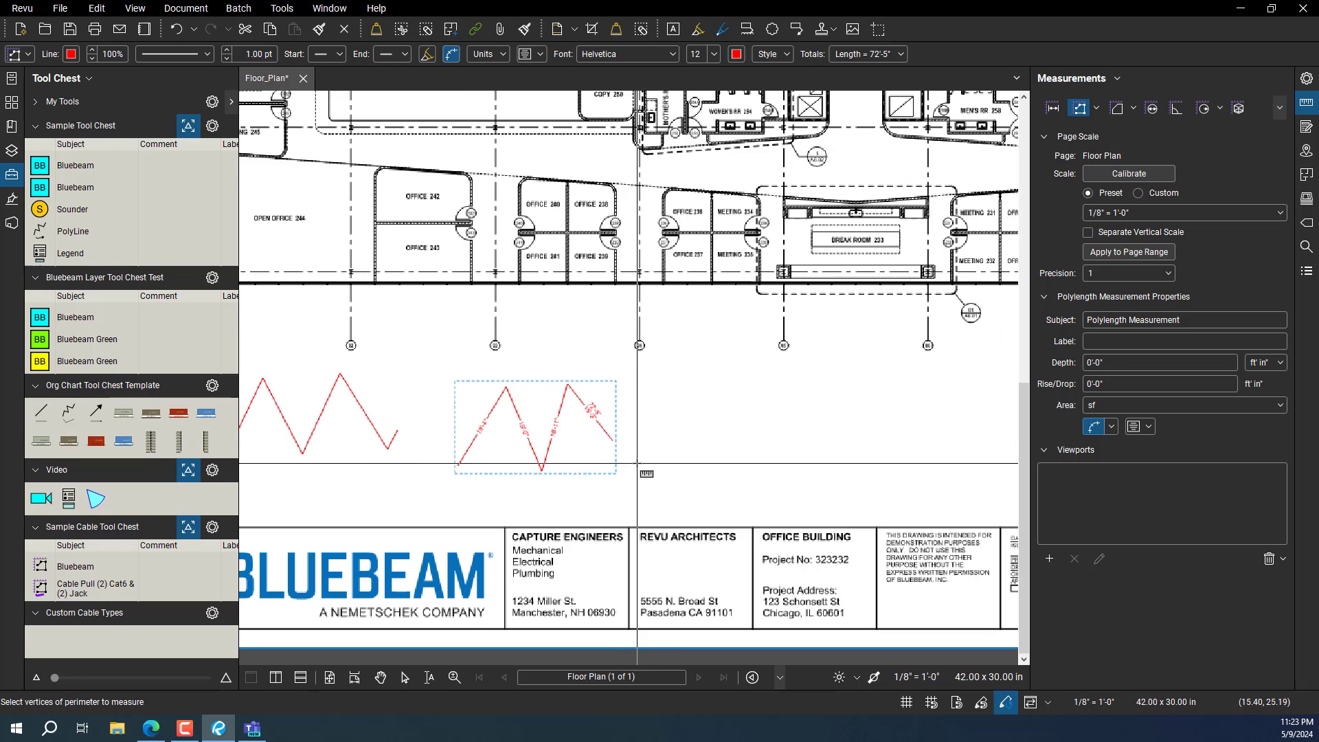
{"action": "key", "text": "Escape"}
Turn off the segment values of the zigzag Polylength measurement in its properties.
{"action": "left_click", "coordinate": [604, 432]}
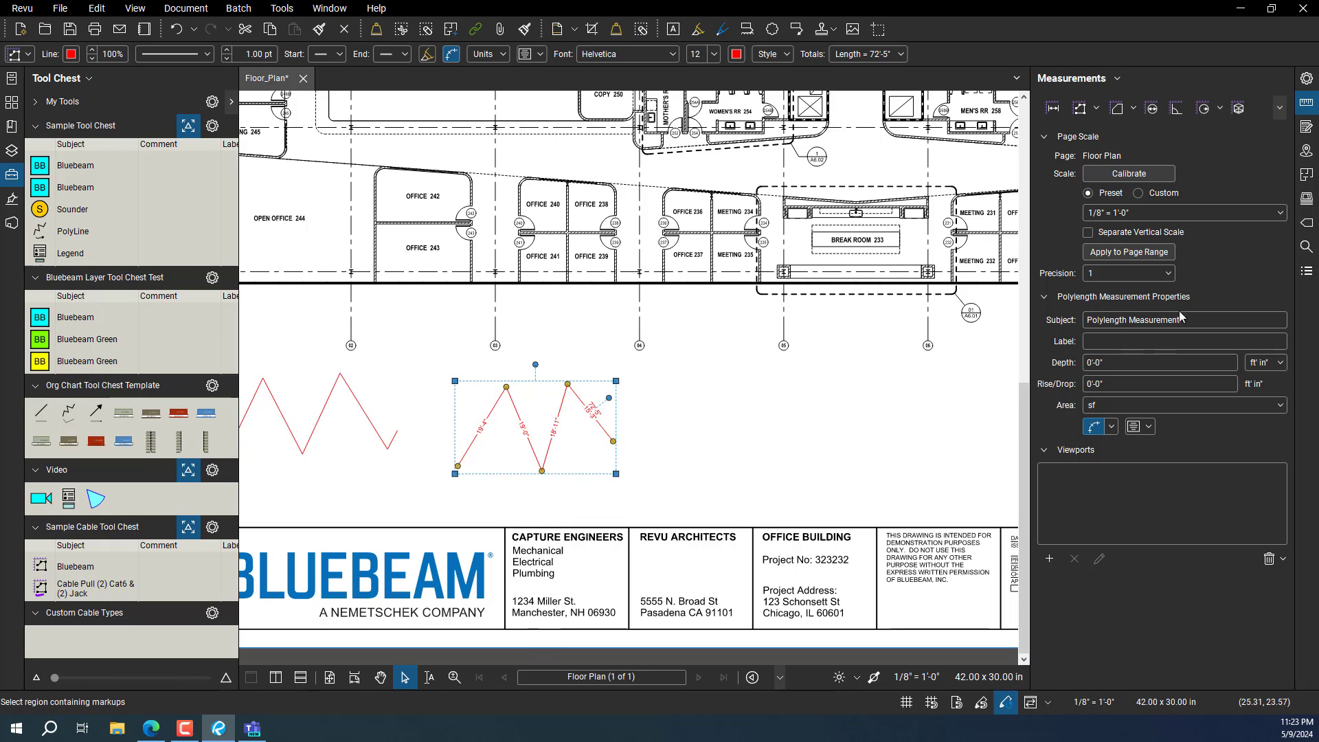
{"action": "left_click", "coordinate": [1308, 78]}
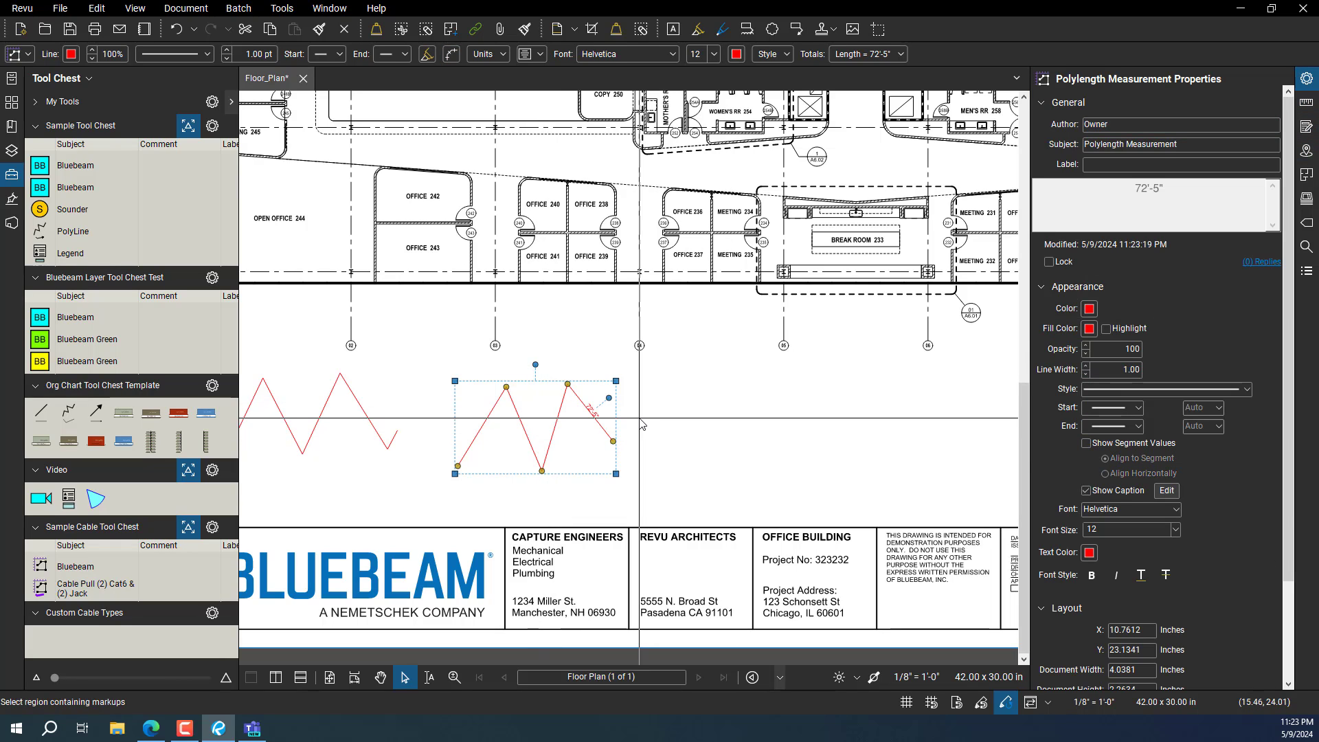
Set the polyline's subject to Copper Cable, its color to orange and its line width to 2.00.
{"action": "scroll", "coordinate": [642, 424], "scroll_direction": "left", "scroll_amount": 4}
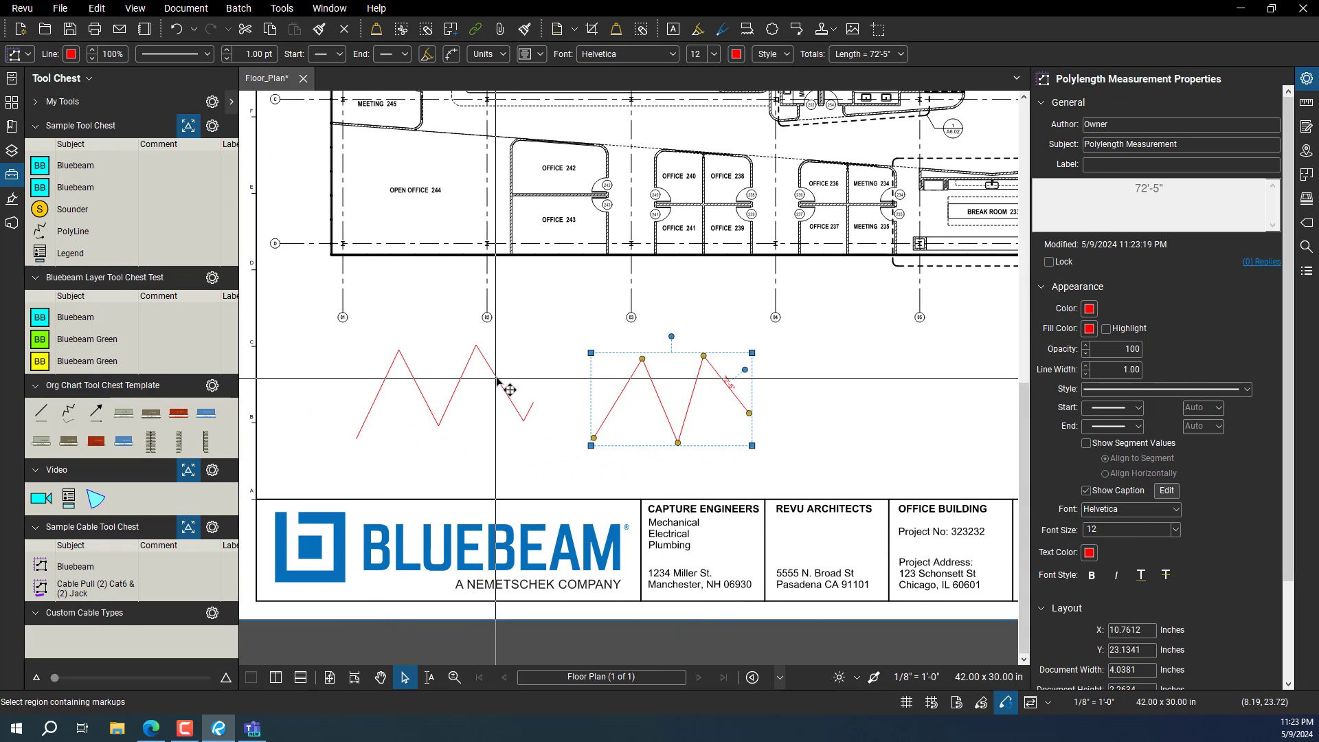
{"action": "left_click", "coordinate": [510, 390]}
{"action": "left_click", "coordinate": [1127, 124]}
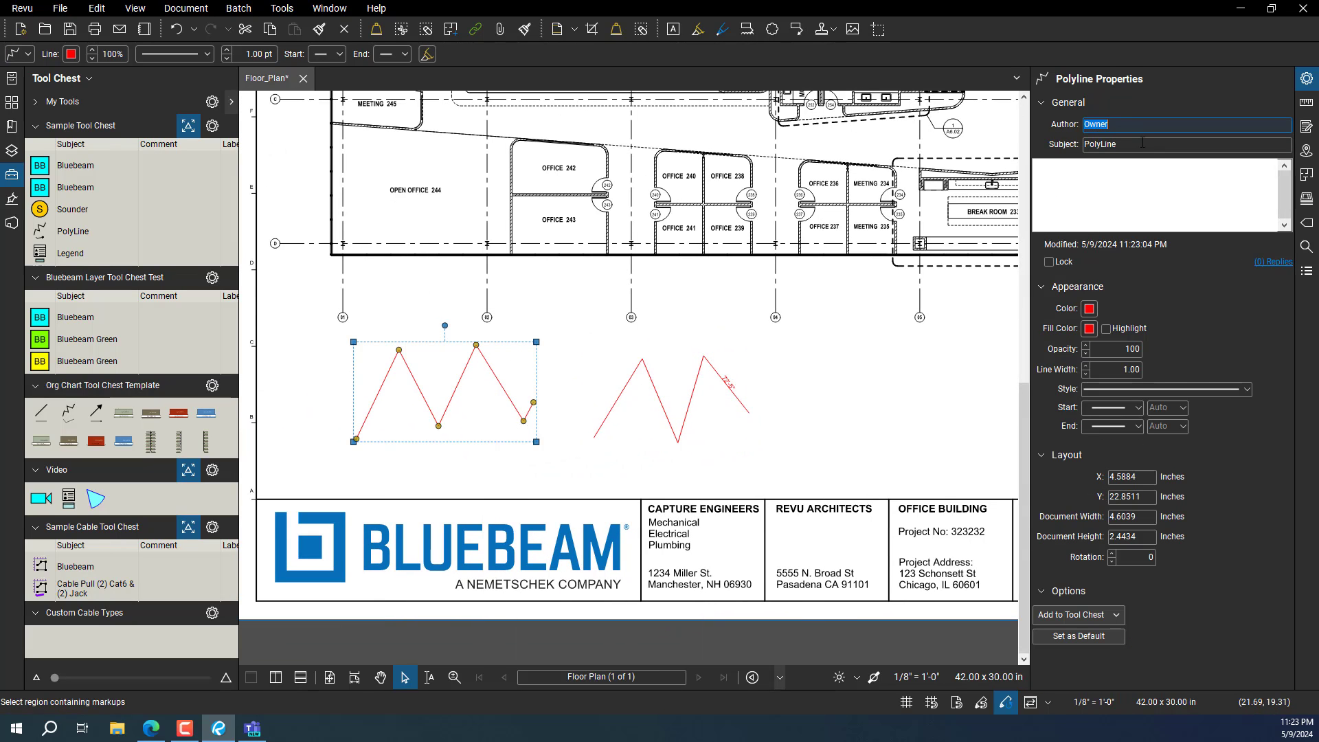
{"action": "type", "text": "Copper Cable"}
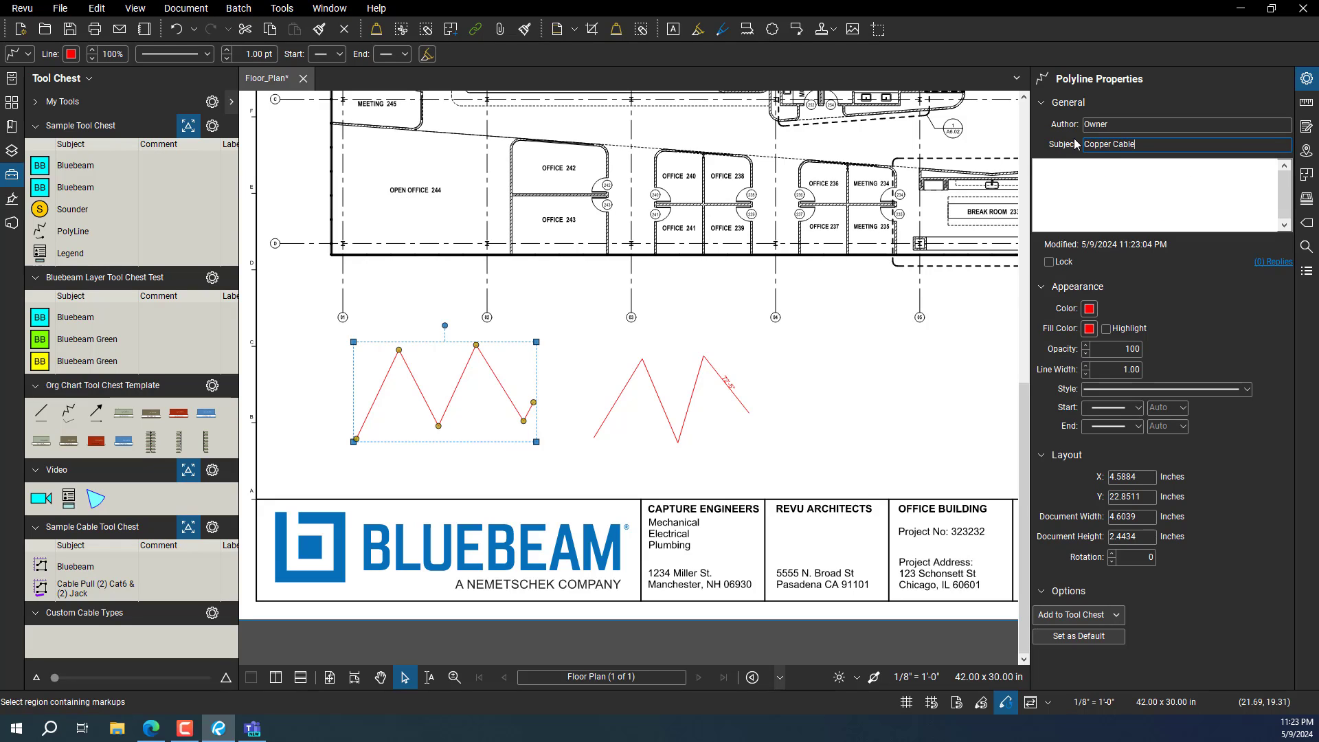
{"action": "left_click", "coordinate": [1091, 311]}
{"action": "left_click", "coordinate": [1107, 363]}
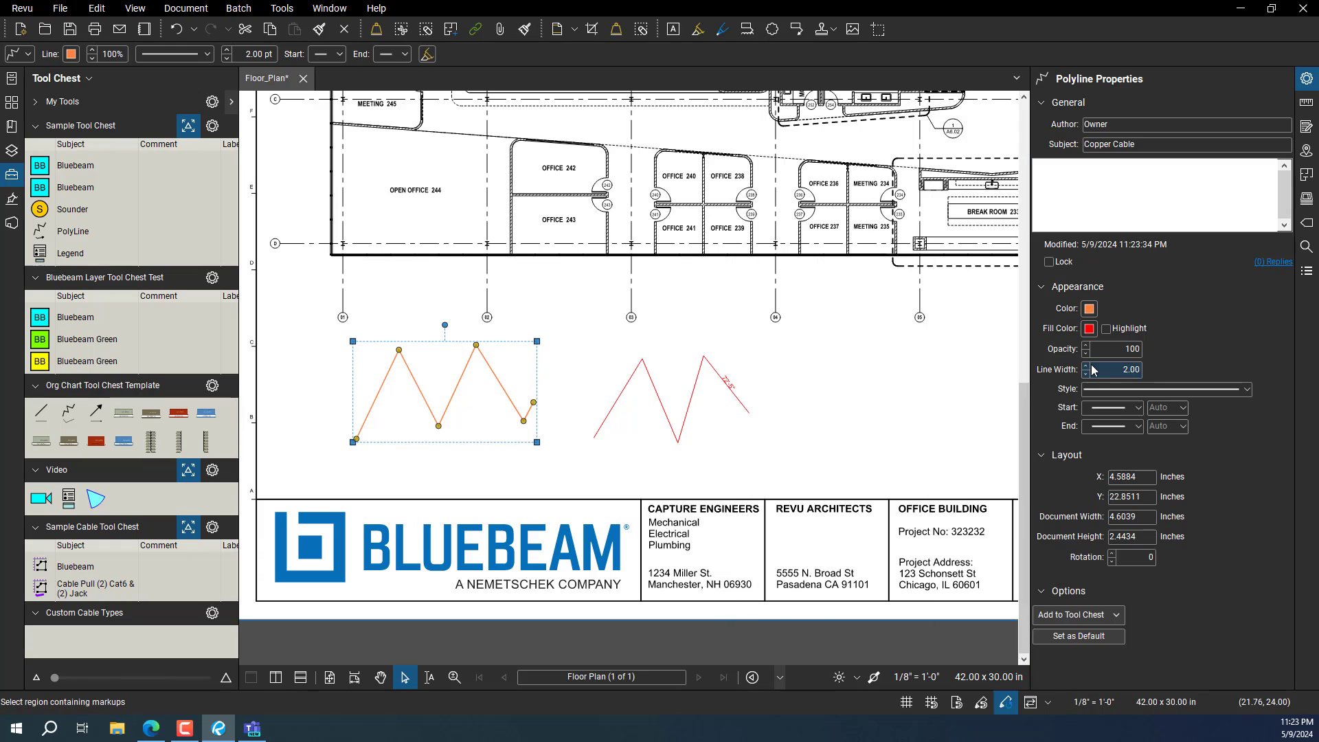
Set the Polylength measurement's line width to 2.00 and its subject to Fiber.
{"action": "left_click", "coordinate": [732, 385]}
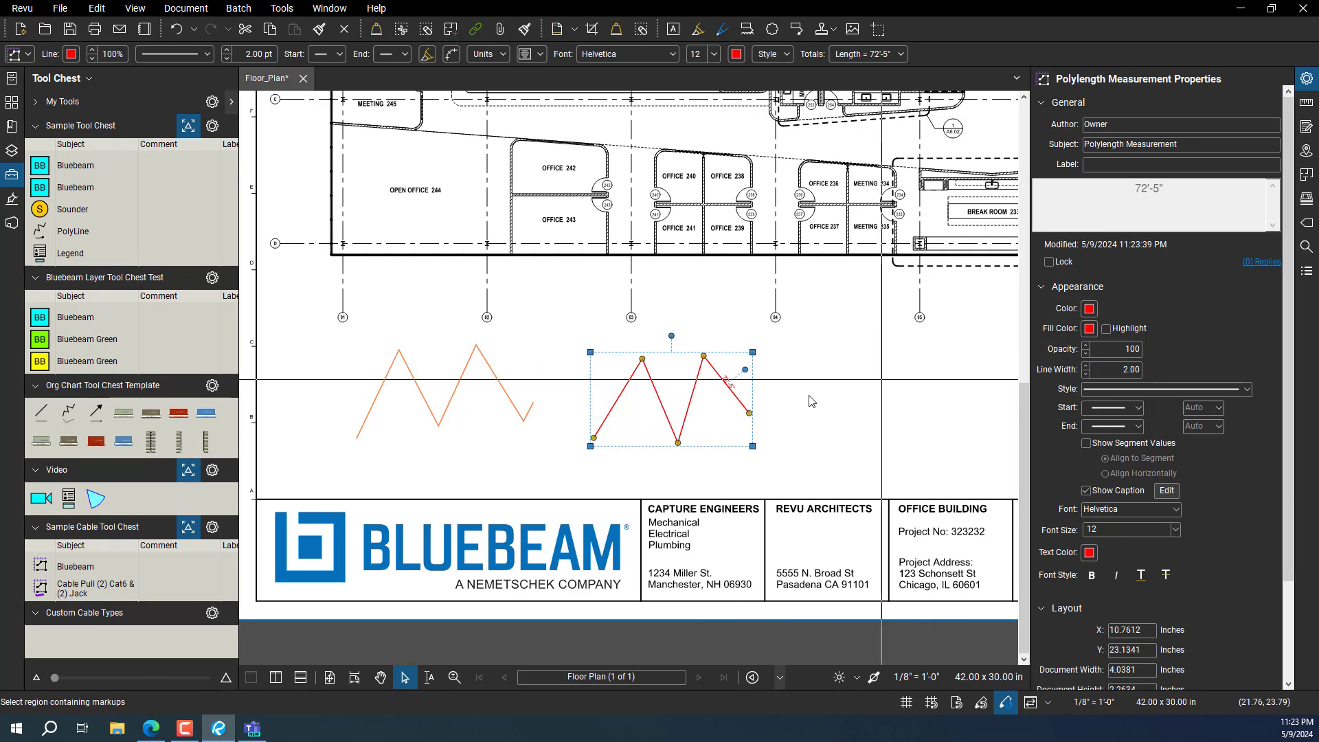
{"action": "left_click", "coordinate": [1185, 146]}
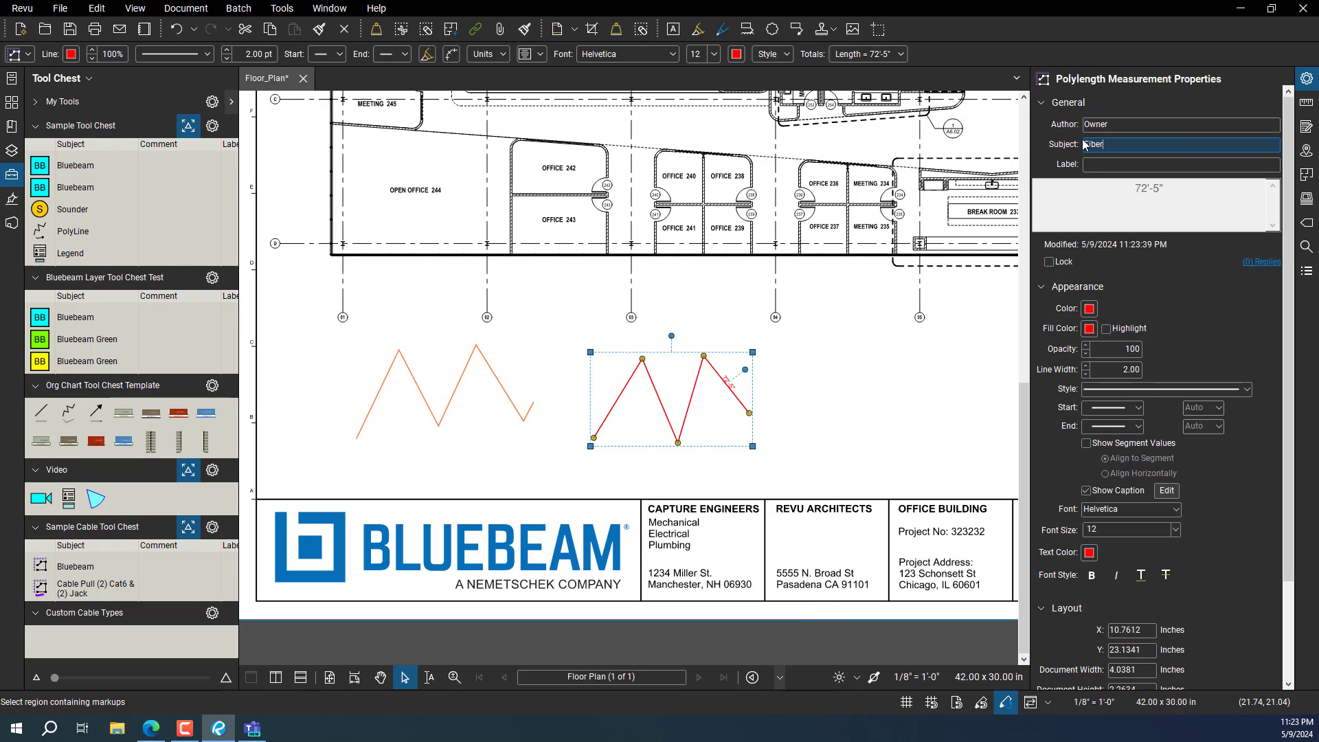
{"action": "key", "text": "Escape"}
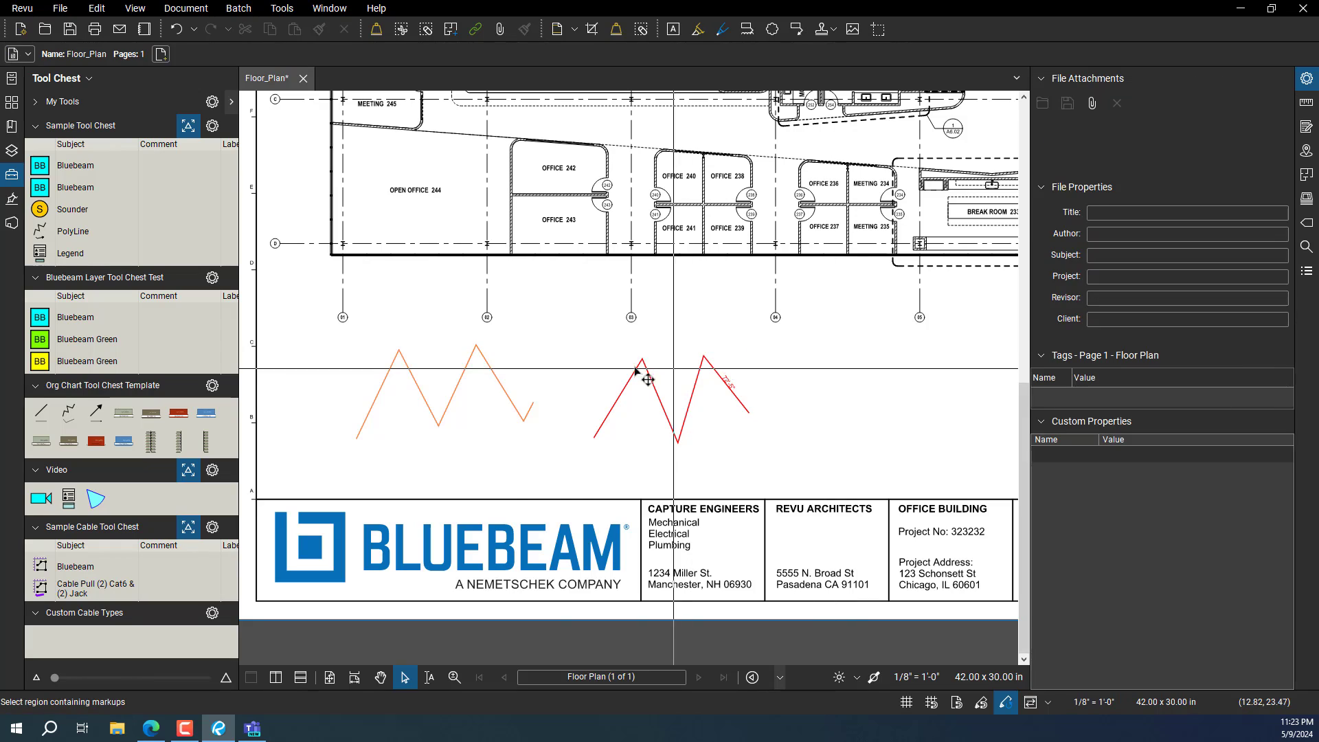
Apply the Copper Cable line style from Custom Cable Types to the orange polyline.
{"action": "left_click", "coordinate": [498, 389]}
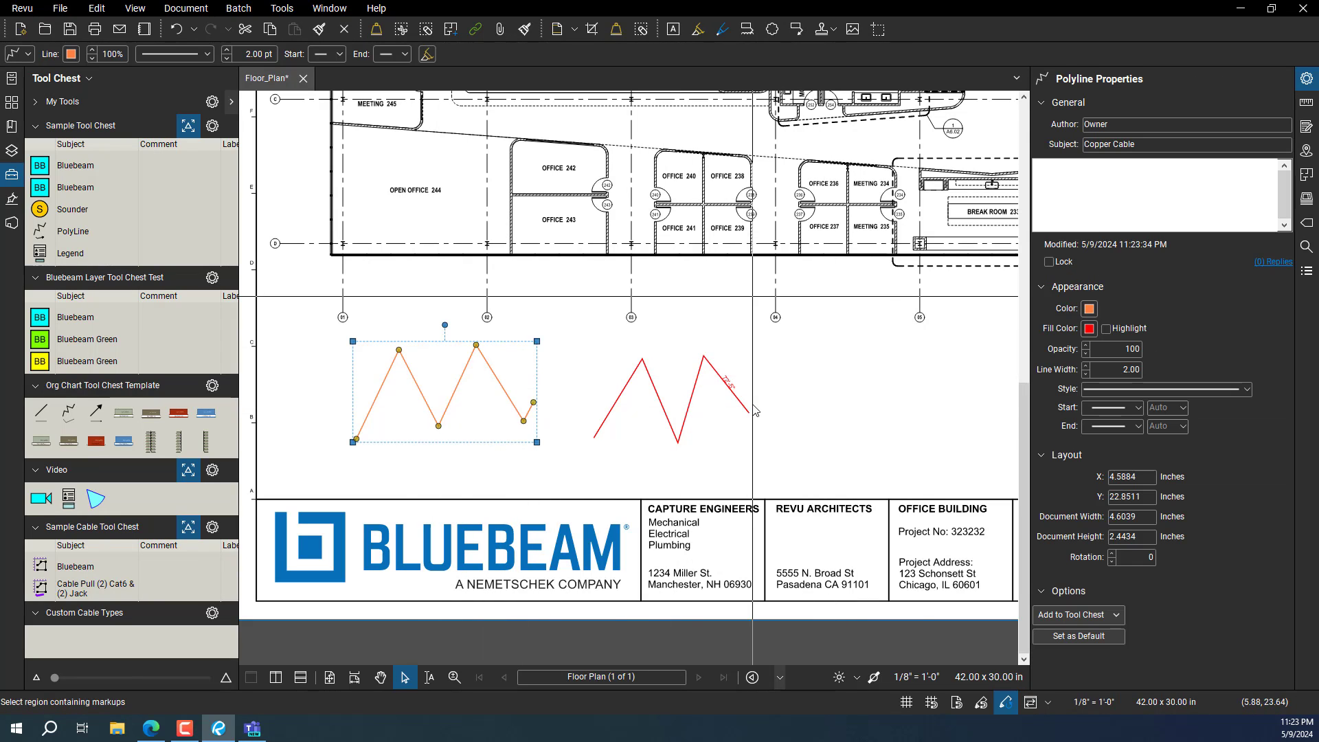
{"action": "left_click", "coordinate": [1244, 391]}
{"action": "left_click_drag", "start_coordinate": [1268, 433], "coordinate": [1269, 579]}
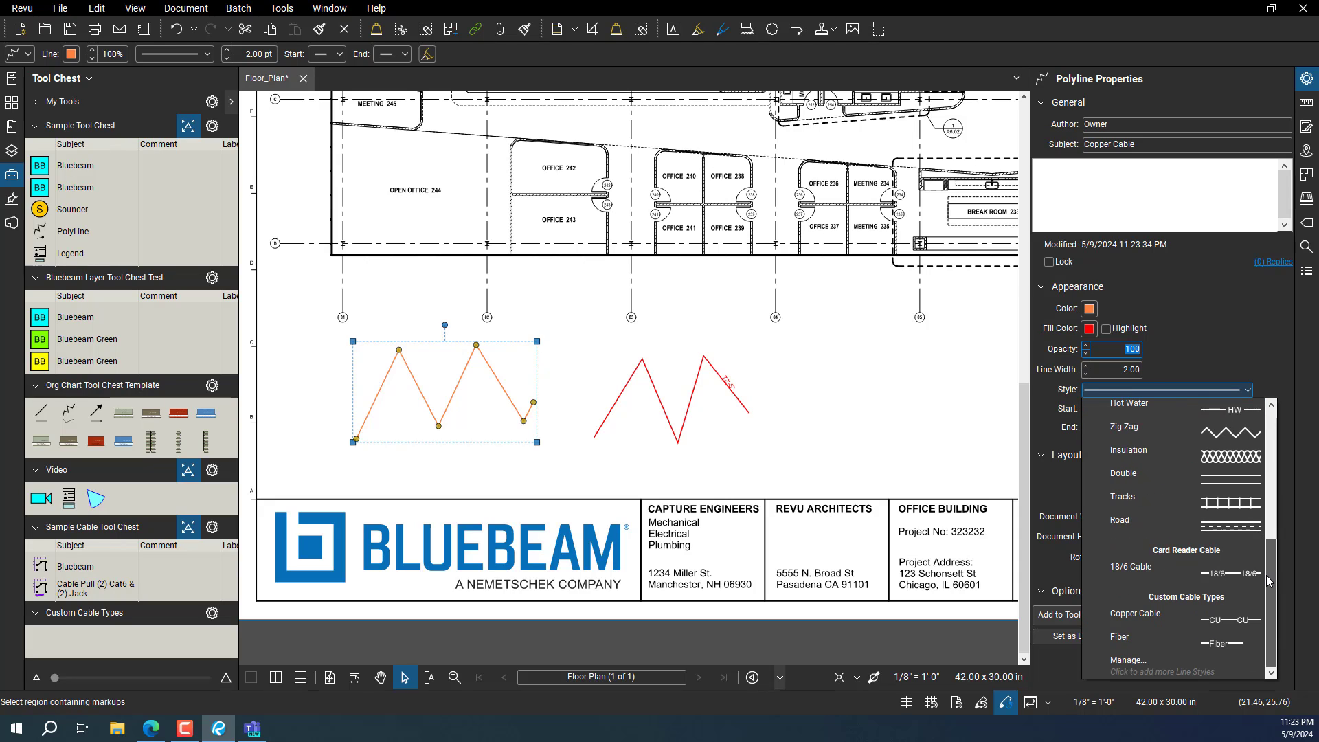
{"action": "left_click", "coordinate": [1240, 624]}
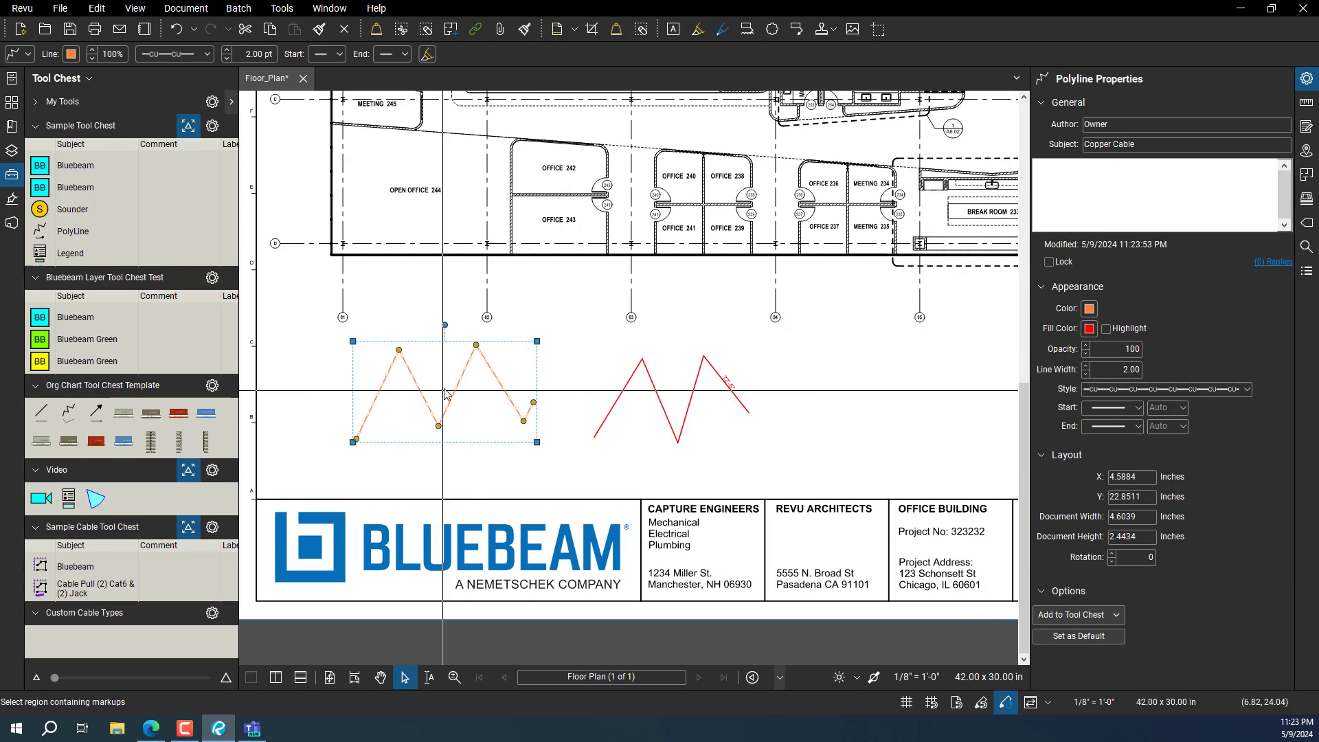
{"action": "scroll", "coordinate": [458, 388], "scroll_direction": "up", "scroll_amount": 5}
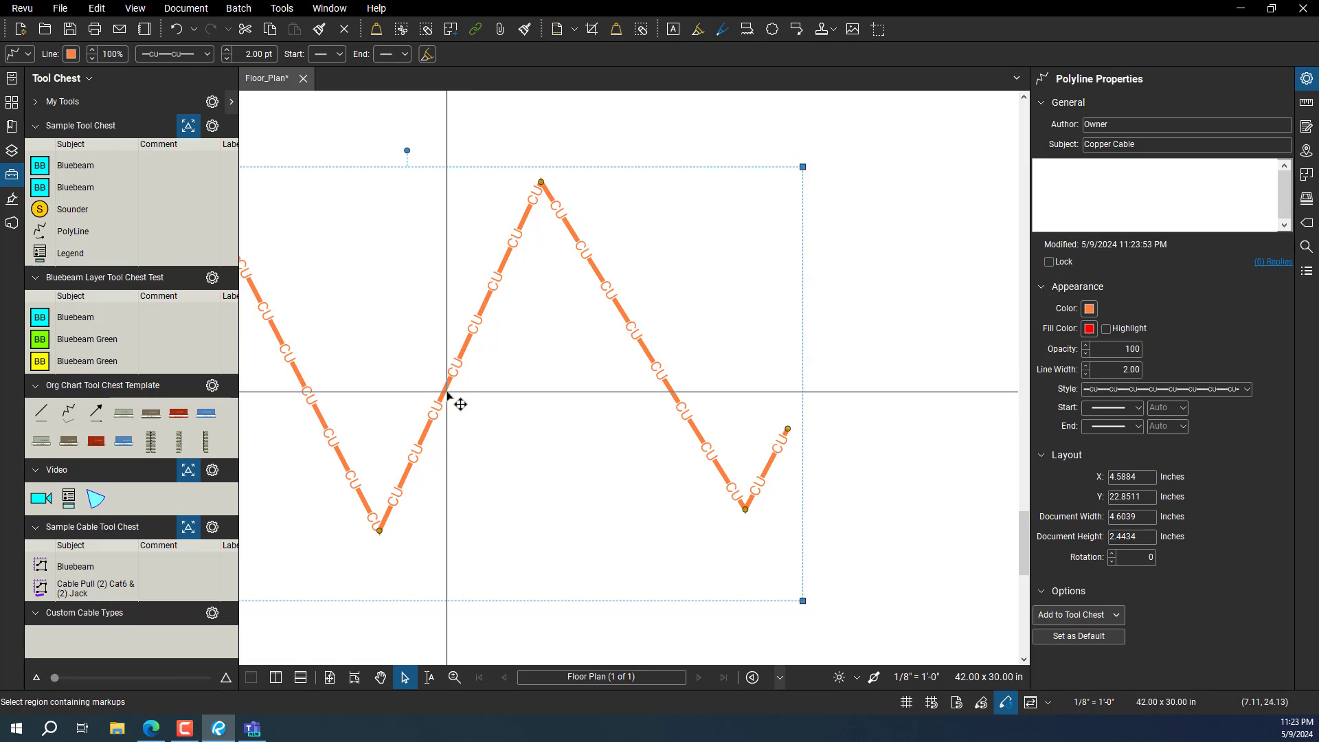
{"action": "scroll", "coordinate": [454, 392], "scroll_direction": "down", "scroll_amount": 4}
Apply the Fiber line style from Custom Cable Types to the red Polylength measurement.
{"action": "left_click", "coordinate": [679, 413]}
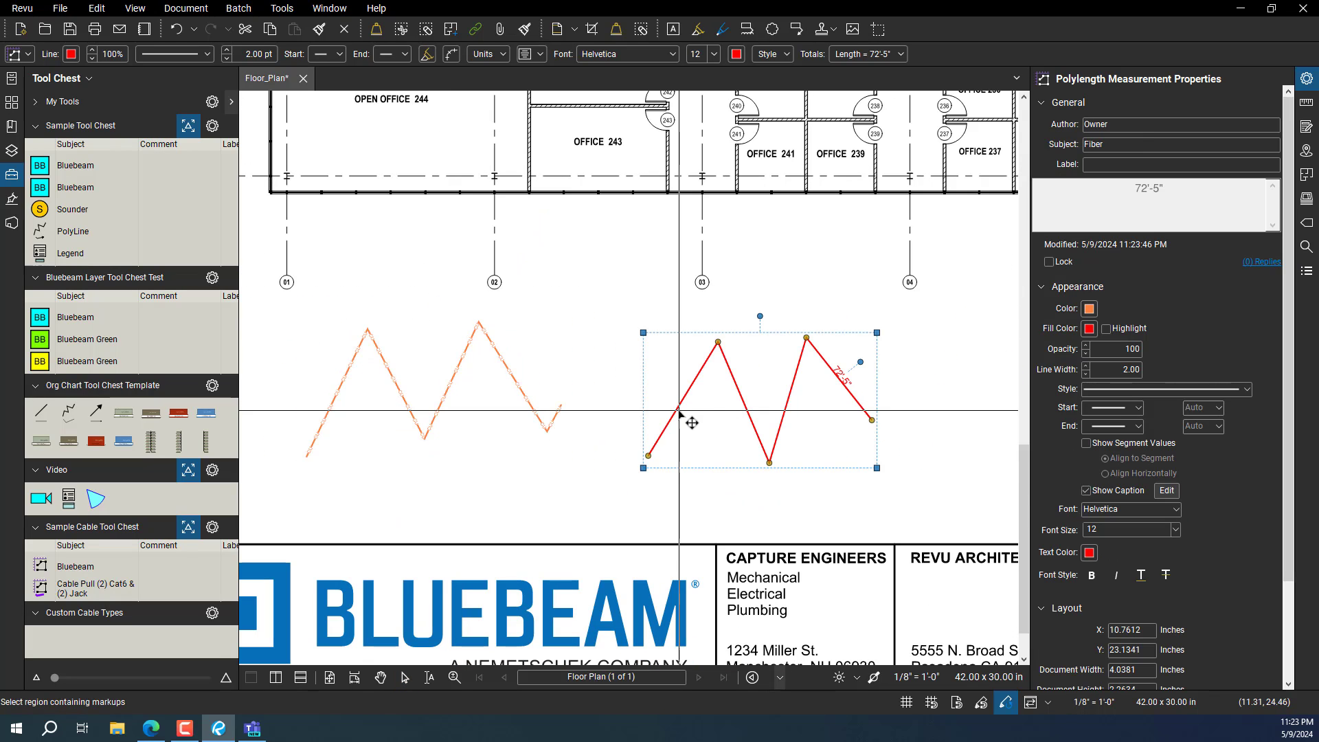
{"action": "left_click", "coordinate": [1248, 391]}
{"action": "left_click_drag", "start_coordinate": [1272, 460], "coordinate": [1276, 586]}
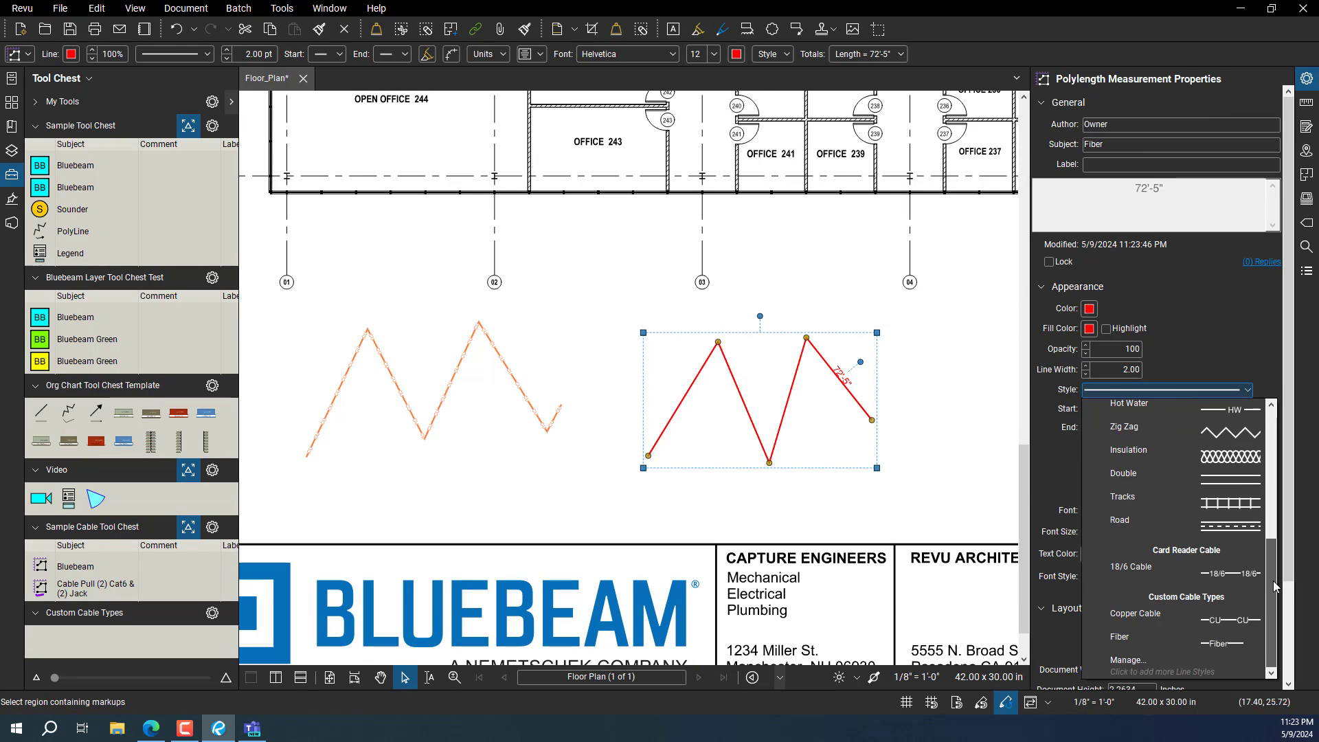
{"action": "left_click", "coordinate": [1231, 651]}
{"action": "scroll", "coordinate": [832, 409], "scroll_direction": "up", "scroll_amount": 4}
{"action": "scroll", "coordinate": [829, 412], "scroll_direction": "down", "scroll_amount": 3}
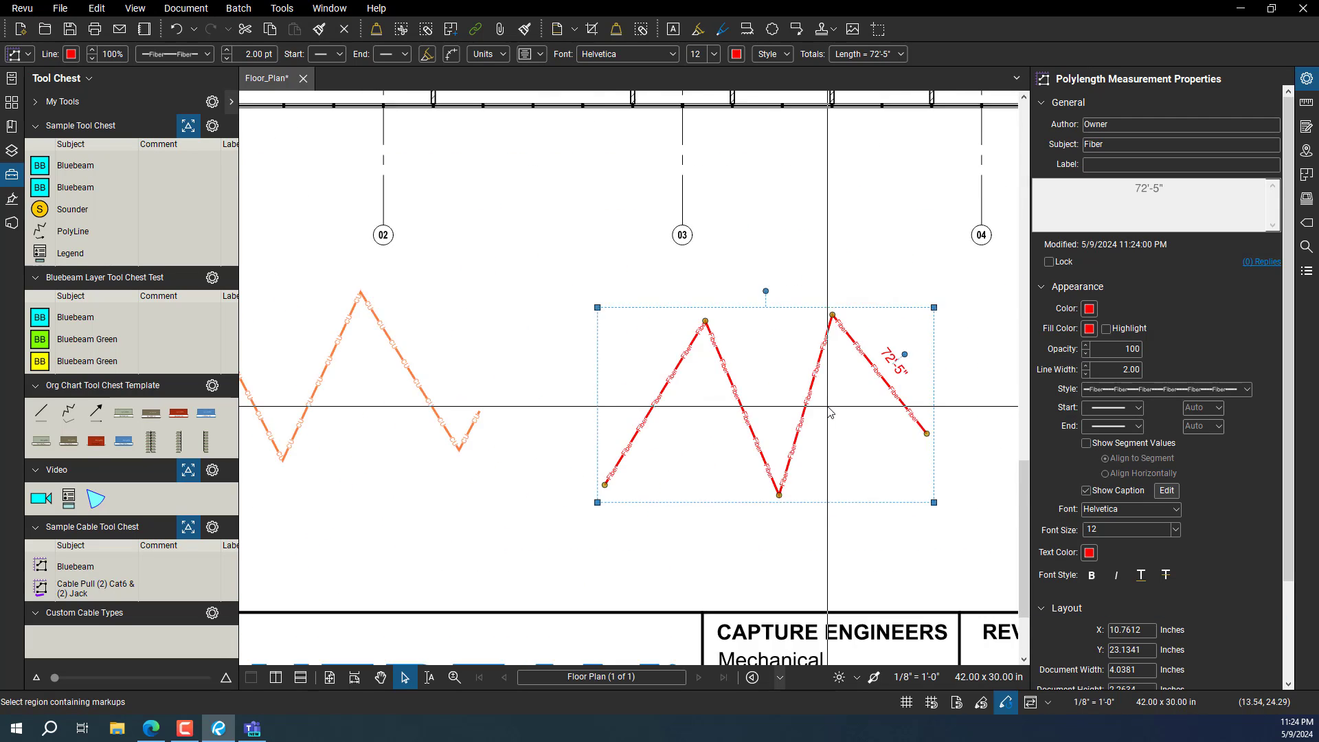
{"action": "scroll", "coordinate": [829, 412], "scroll_direction": "down", "scroll_amount": 2}
Add the Copper Cable polyline to the Custom Cable Types tool set.
{"action": "left_click", "coordinate": [526, 411]}
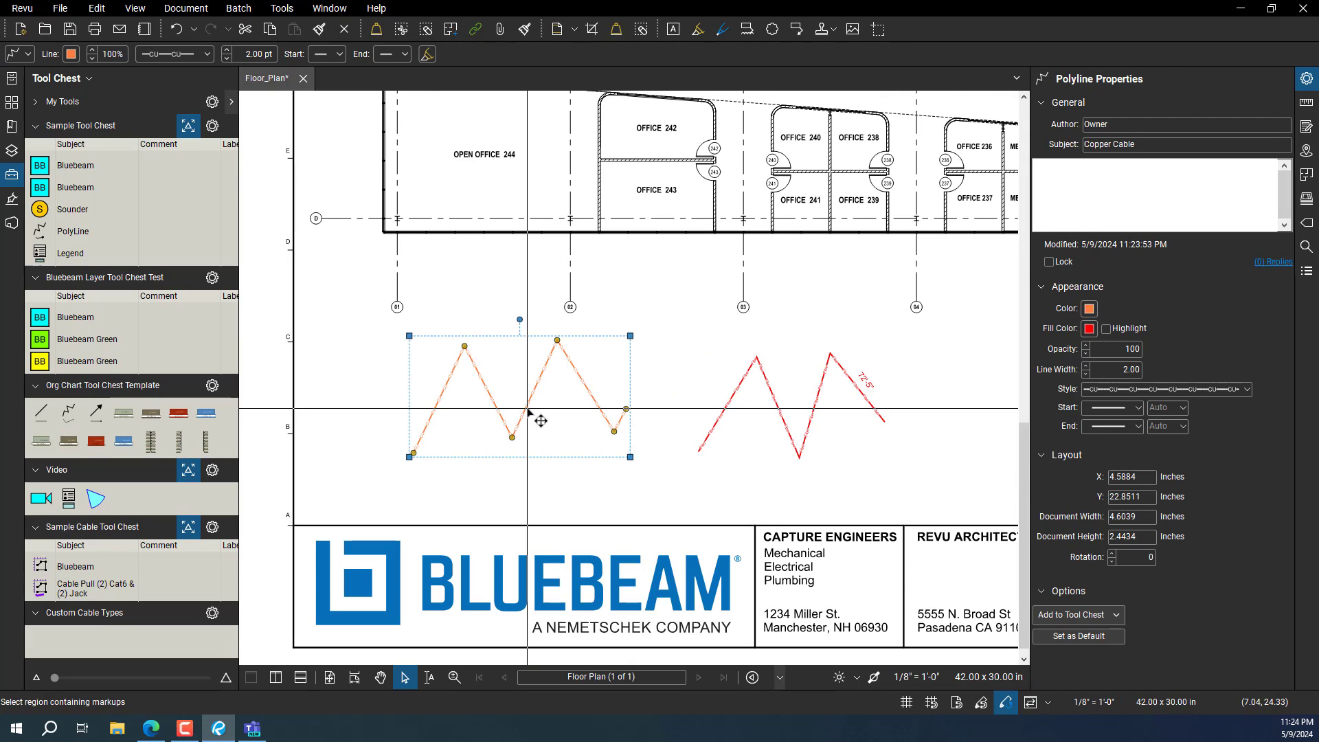
{"action": "right_click", "coordinate": [529, 413]}
{"action": "mouse_move", "coordinate": [600, 650]}
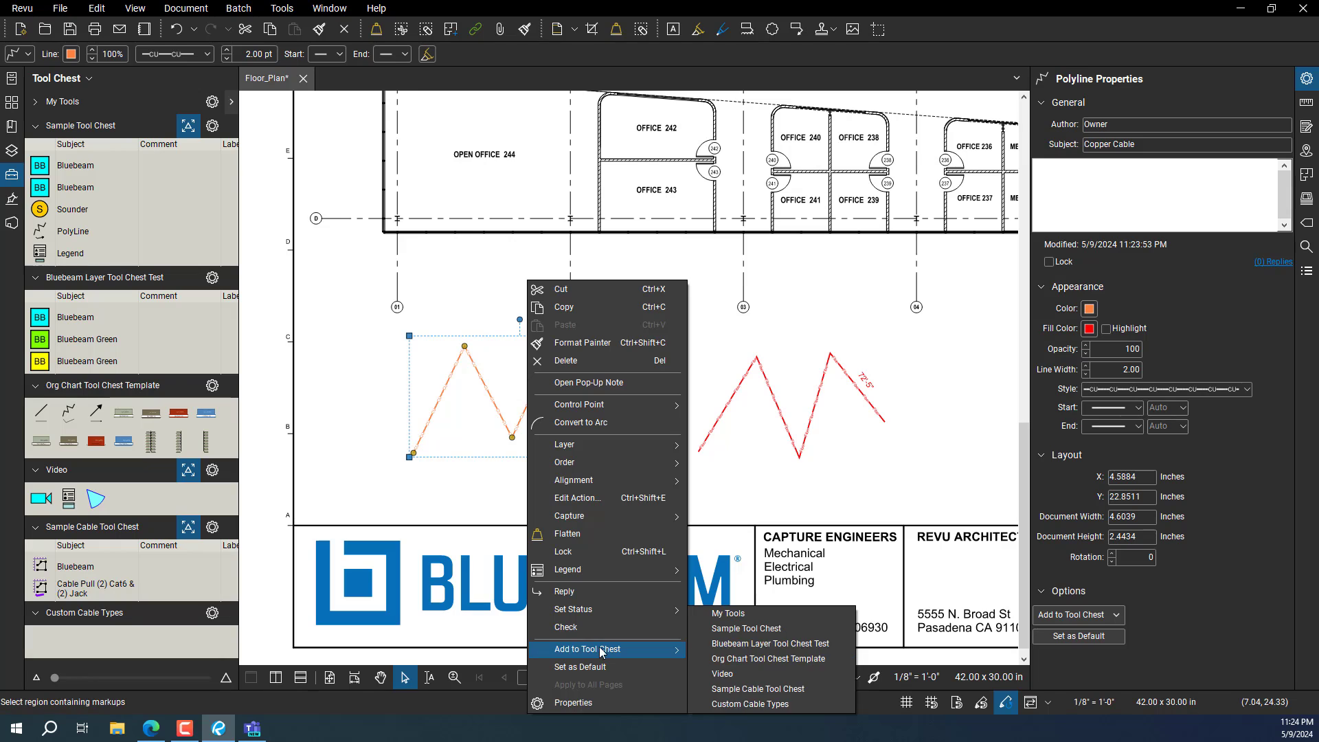
{"action": "left_click", "coordinate": [781, 705]}
Add the Fiber Polylength measurement to the Custom Cable Types tool set.
{"action": "left_click", "coordinate": [762, 372]}
{"action": "right_click", "coordinate": [762, 372]}
{"action": "left_click", "coordinate": [758, 362]}
{"action": "right_click", "coordinate": [760, 364]}
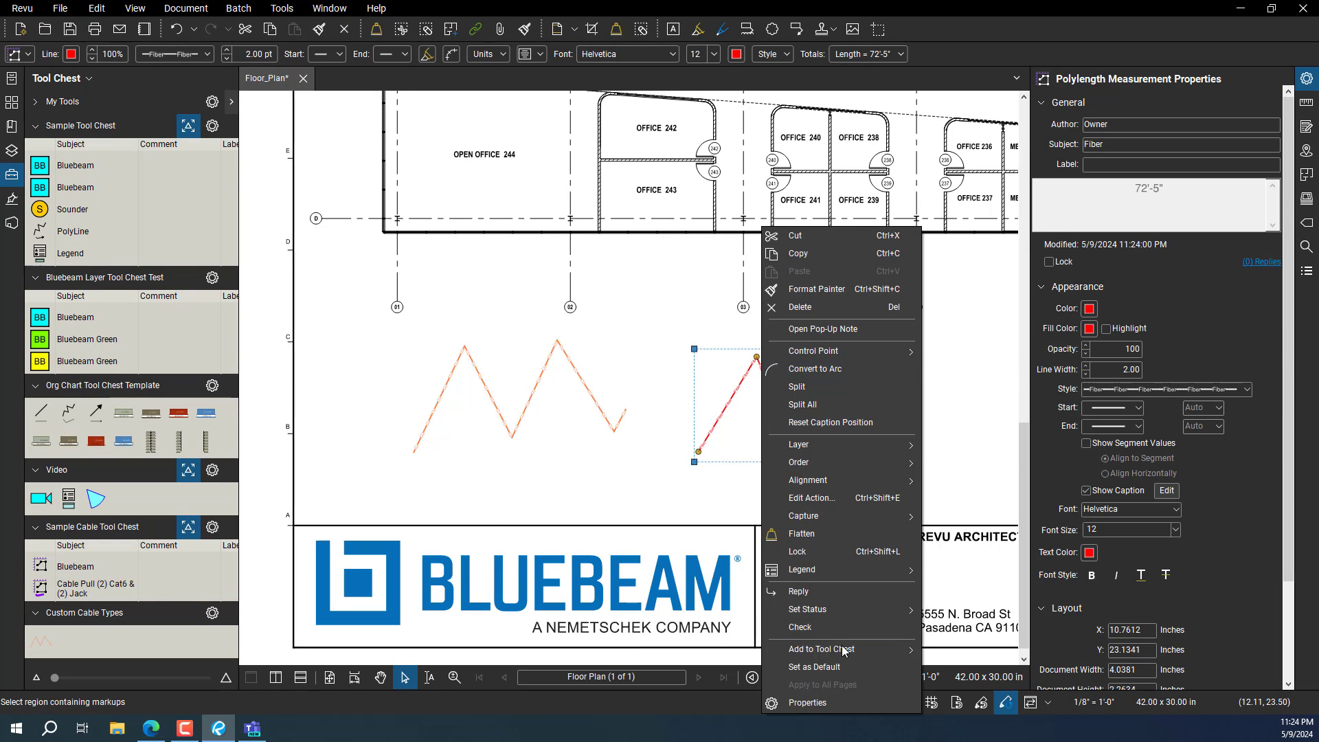
{"action": "mouse_move", "coordinate": [845, 650]}
{"action": "left_click", "coordinate": [963, 703]}
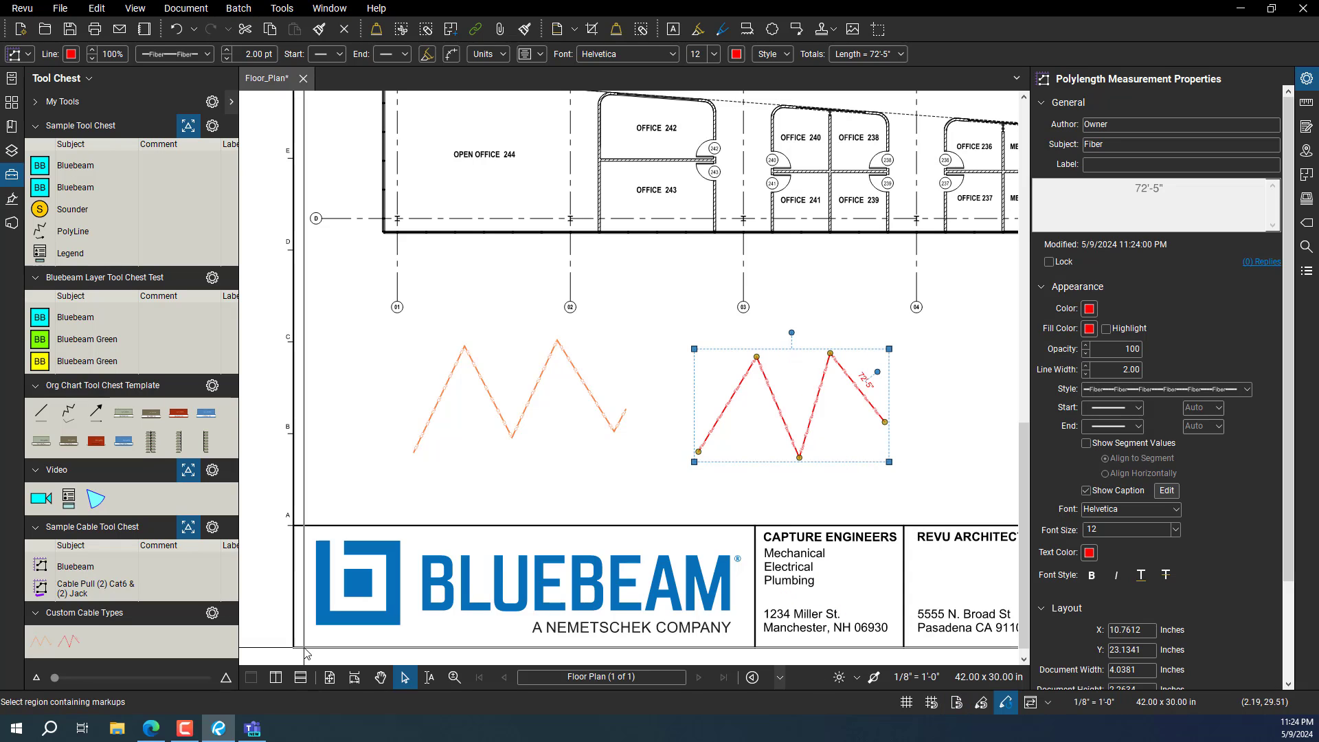
Show the Custom Cable Types tool set in detail view and switch its Copper Cable and Fiber tools to properties mode.
{"action": "left_click", "coordinate": [212, 612]}
{"action": "left_click", "coordinate": [238, 583]}
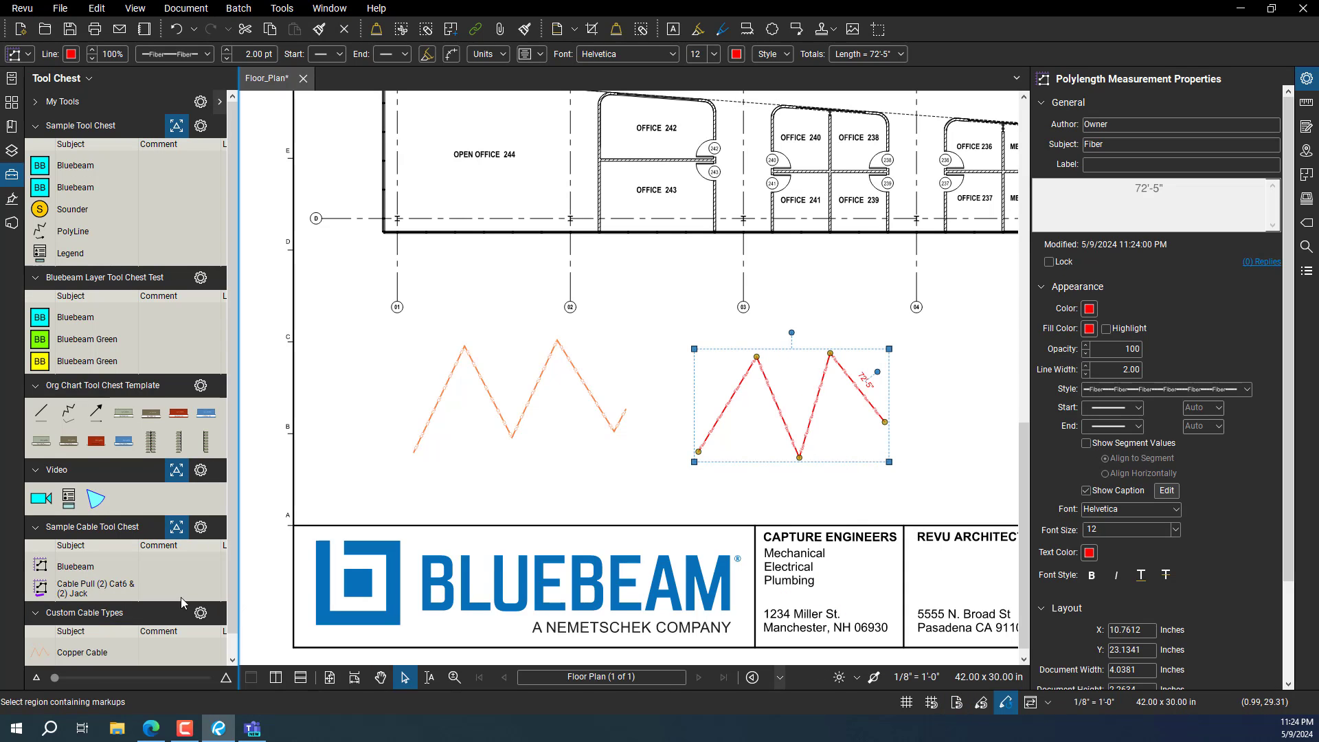
{"action": "left_click", "coordinate": [41, 632]}
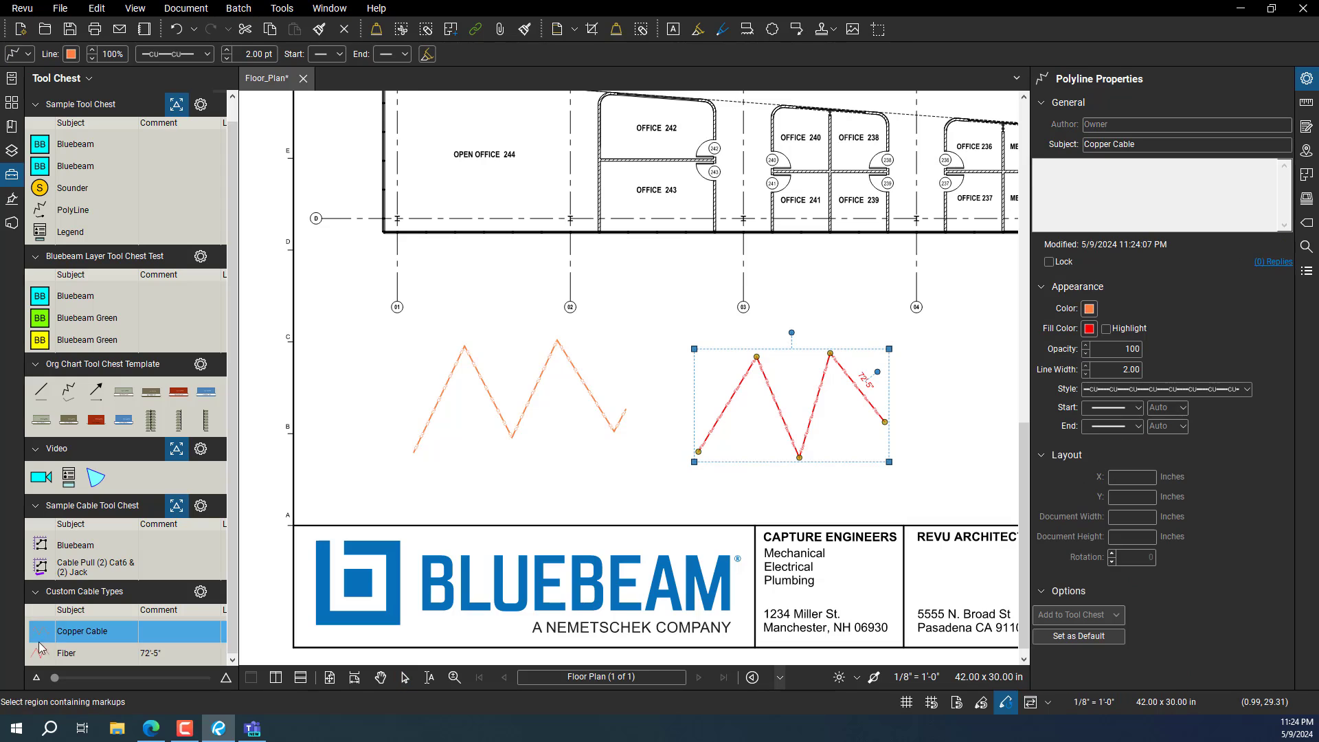
{"action": "left_click", "coordinate": [39, 656]}
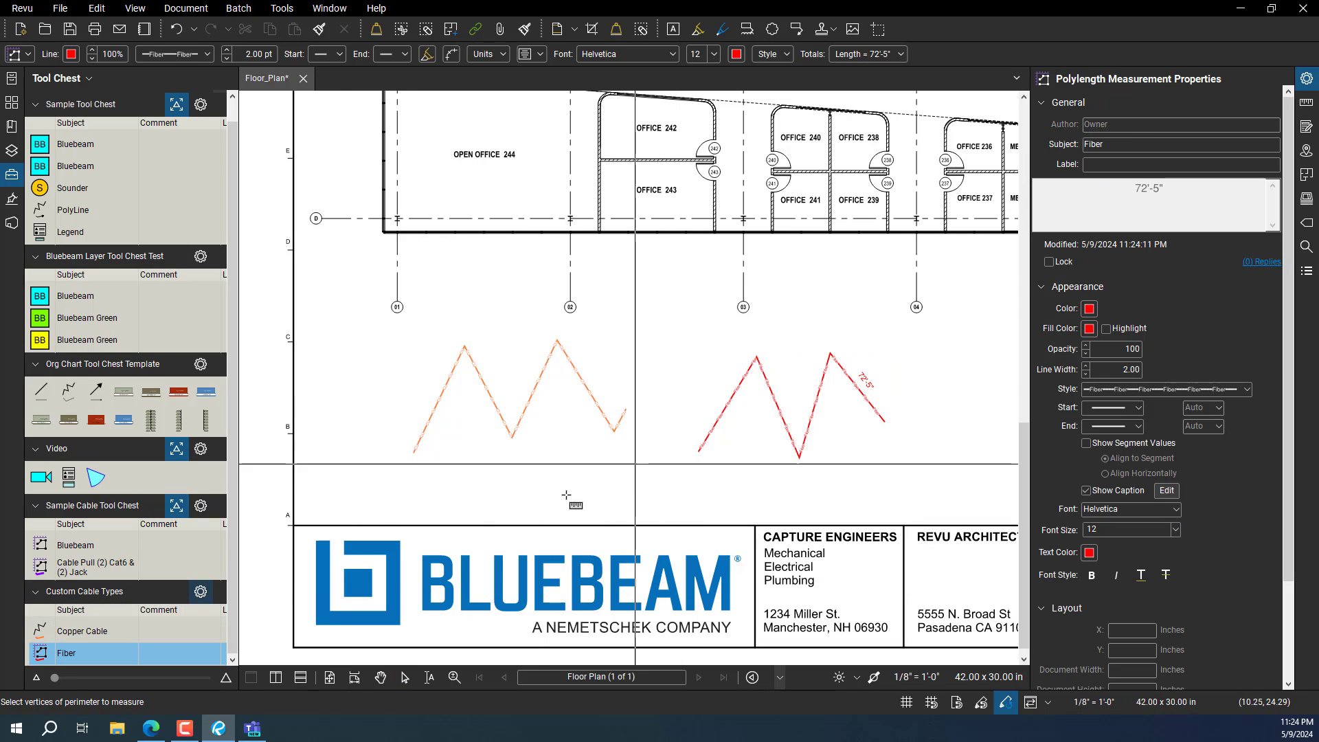
Scale the Custom Cable Types tool set with the preset scale 1/8" = 1'-0".
{"action": "left_click", "coordinate": [201, 595]}
{"action": "left_click", "coordinate": [244, 586]}
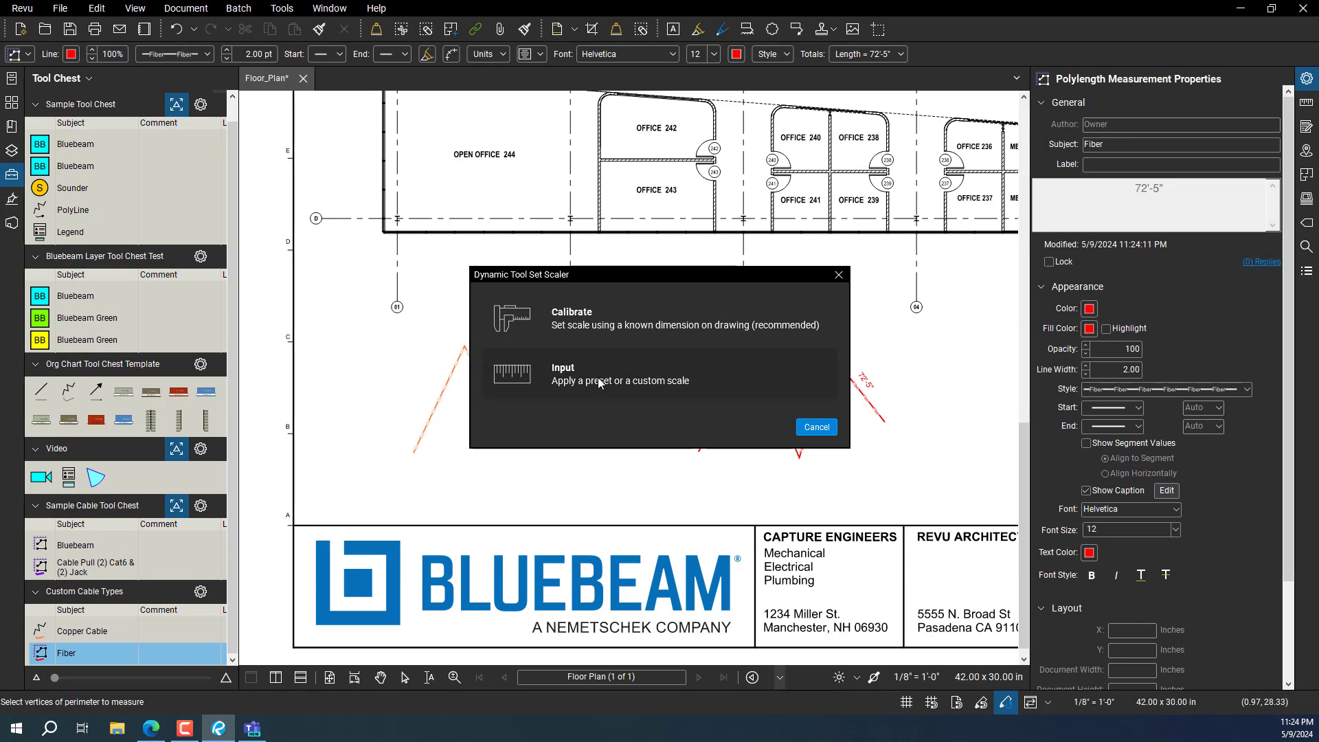
{"action": "left_click", "coordinate": [598, 377]}
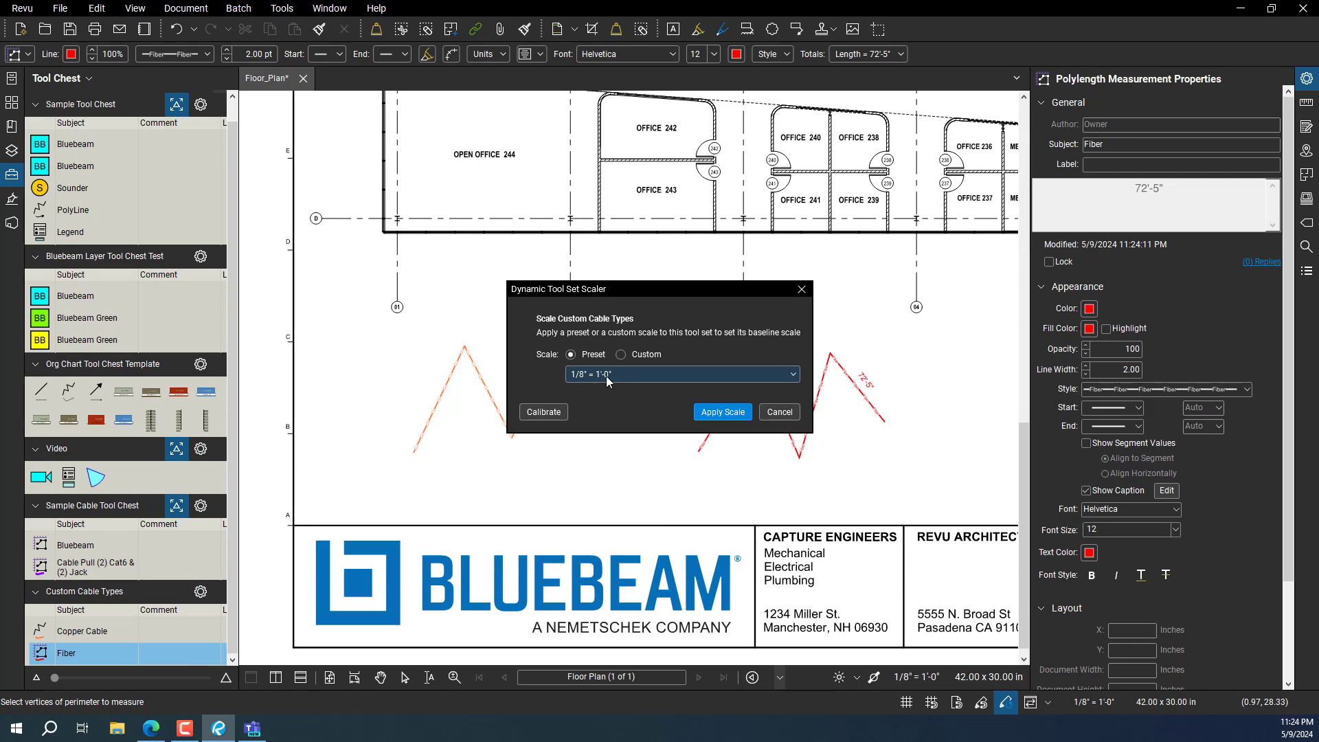
{"action": "left_click", "coordinate": [723, 412]}
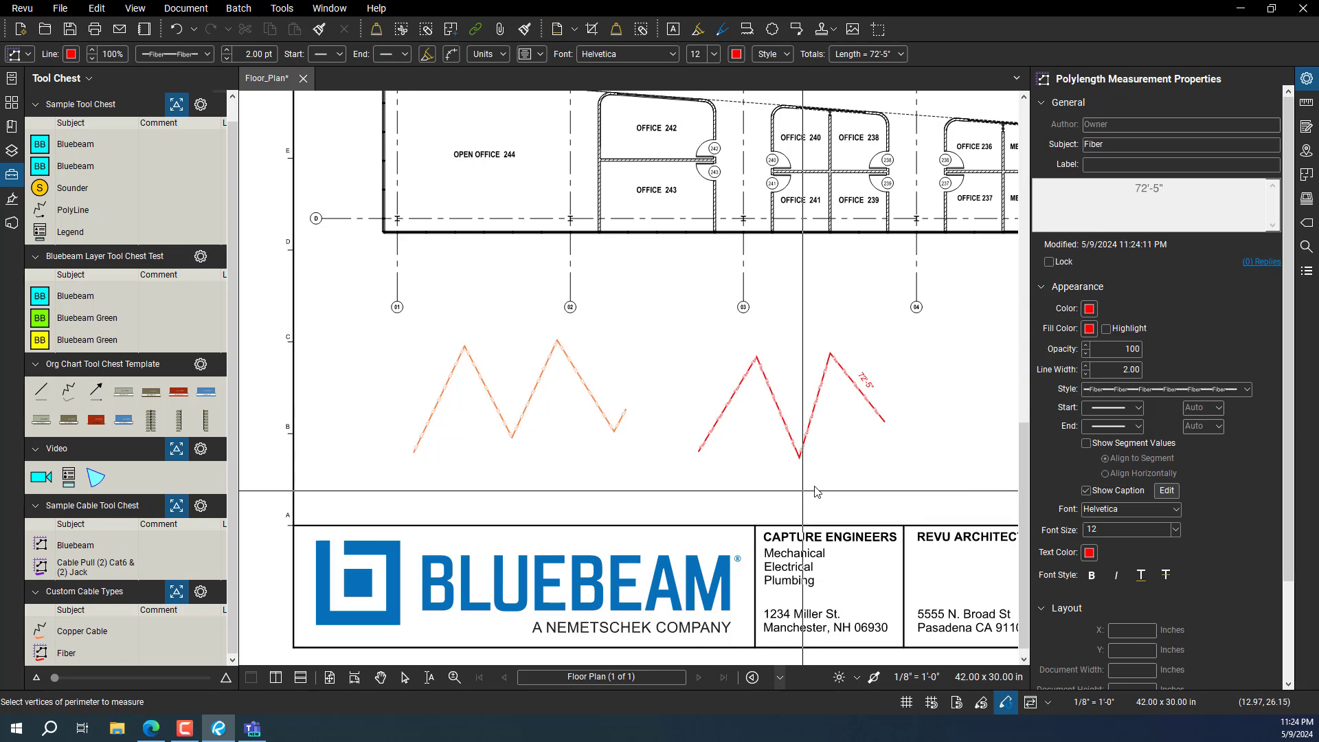
Delete the original Copper Cable polyline and Fiber measurement from the drawing.
{"action": "key", "text": "Escape"}
{"action": "left_click_drag", "start_coordinate": [914, 486], "coordinate": [443, 422]}
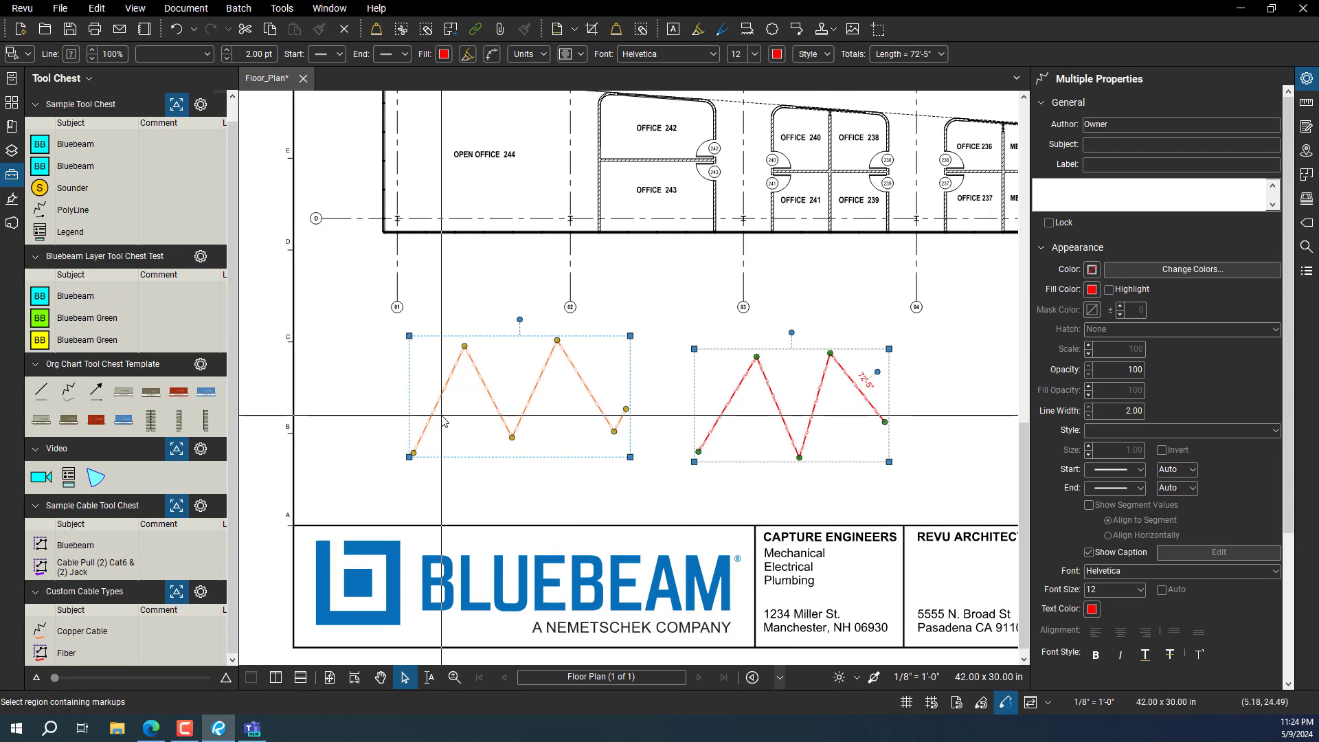
{"action": "key", "text": "Delete"}
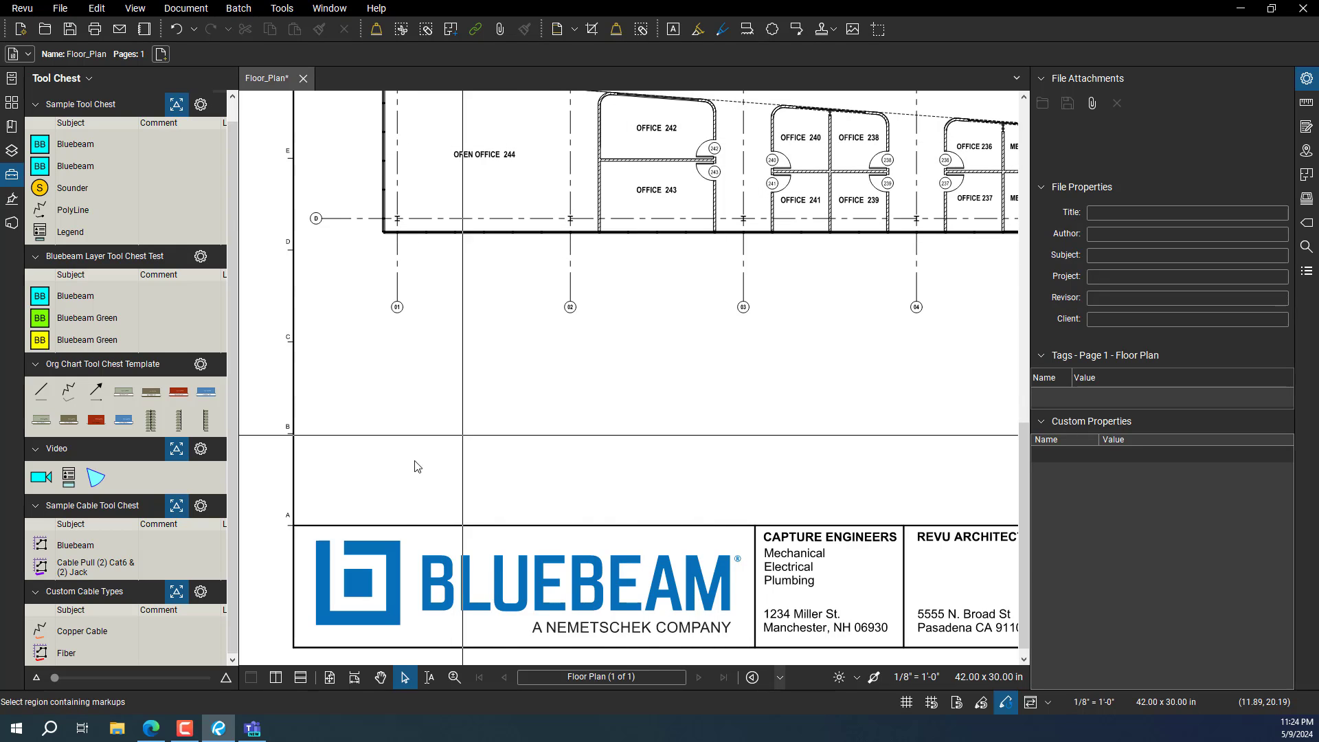
Draw a zigzag polyline below the floor plan with the Copper Cable tool from Custom Cable Types.
{"action": "left_click", "coordinate": [40, 647]}
{"action": "left_click", "coordinate": [68, 631]}
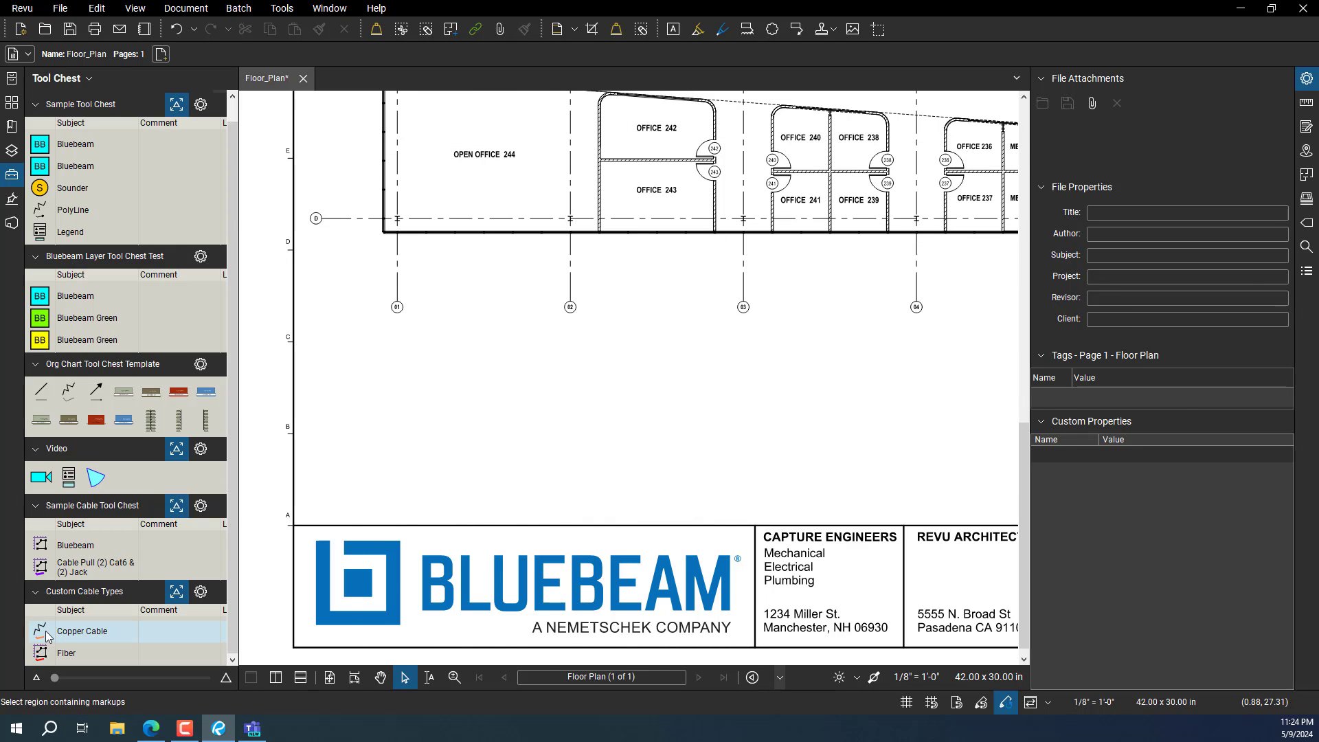
{"action": "left_click", "coordinate": [406, 441]}
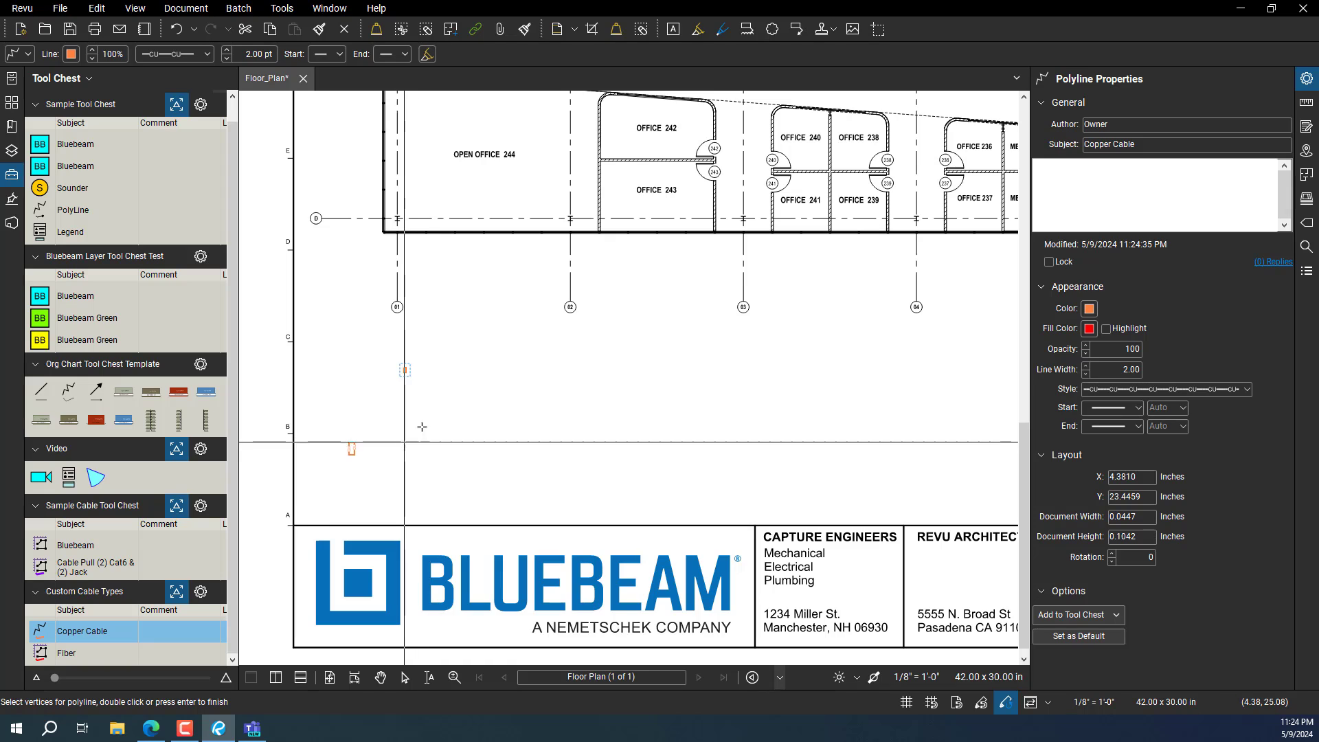
{"action": "left_click", "coordinate": [459, 451]}
{"action": "left_click", "coordinate": [513, 492]}
{"action": "left_click", "coordinate": [511, 360]}
{"action": "double_click", "coordinate": [561, 432]}
{"action": "scroll", "coordinate": [540, 414], "scroll_direction": "up", "scroll_amount": 3}
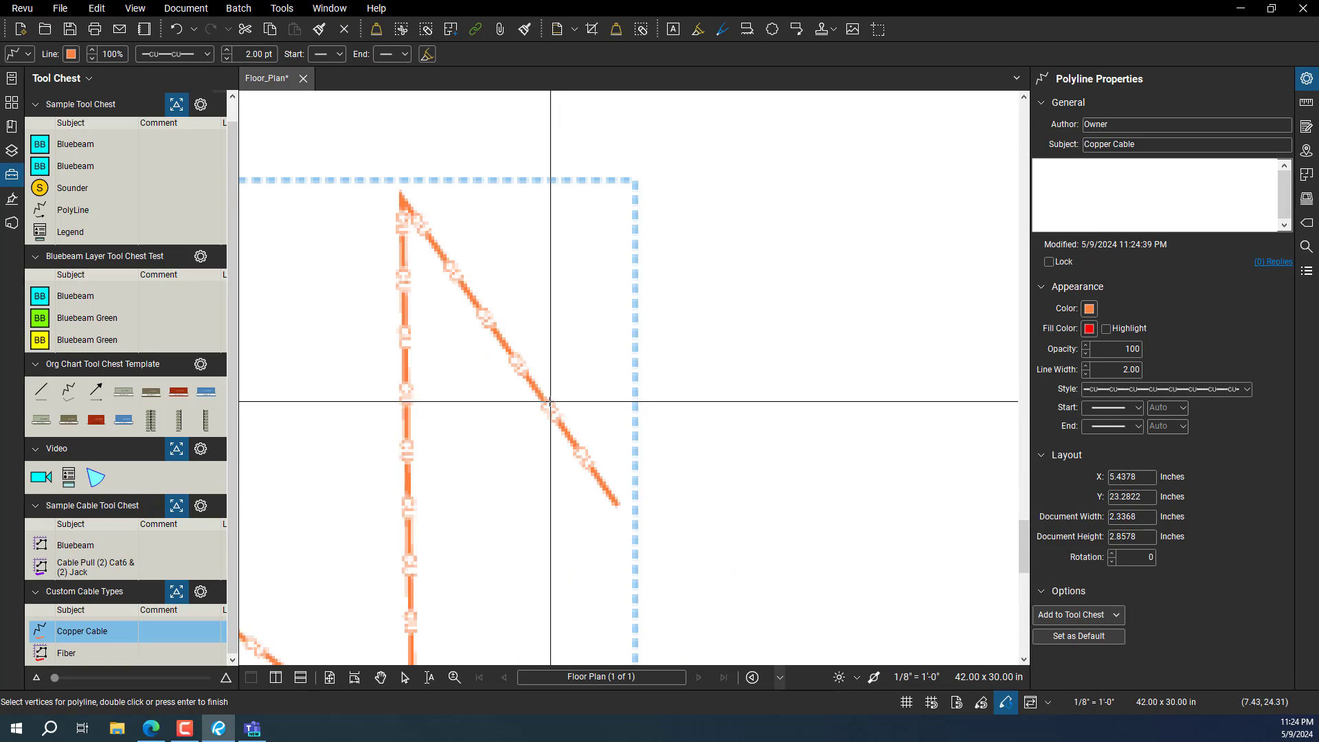
{"action": "scroll", "coordinate": [540, 414], "scroll_direction": "down", "scroll_amount": 2}
{"action": "right_click", "coordinate": [639, 485]}
Draw a zigzag measurement of about 72'-2" beside the copper polyline with the Fiber tool from Custom Cable Types.
{"action": "left_click", "coordinate": [86, 649]}
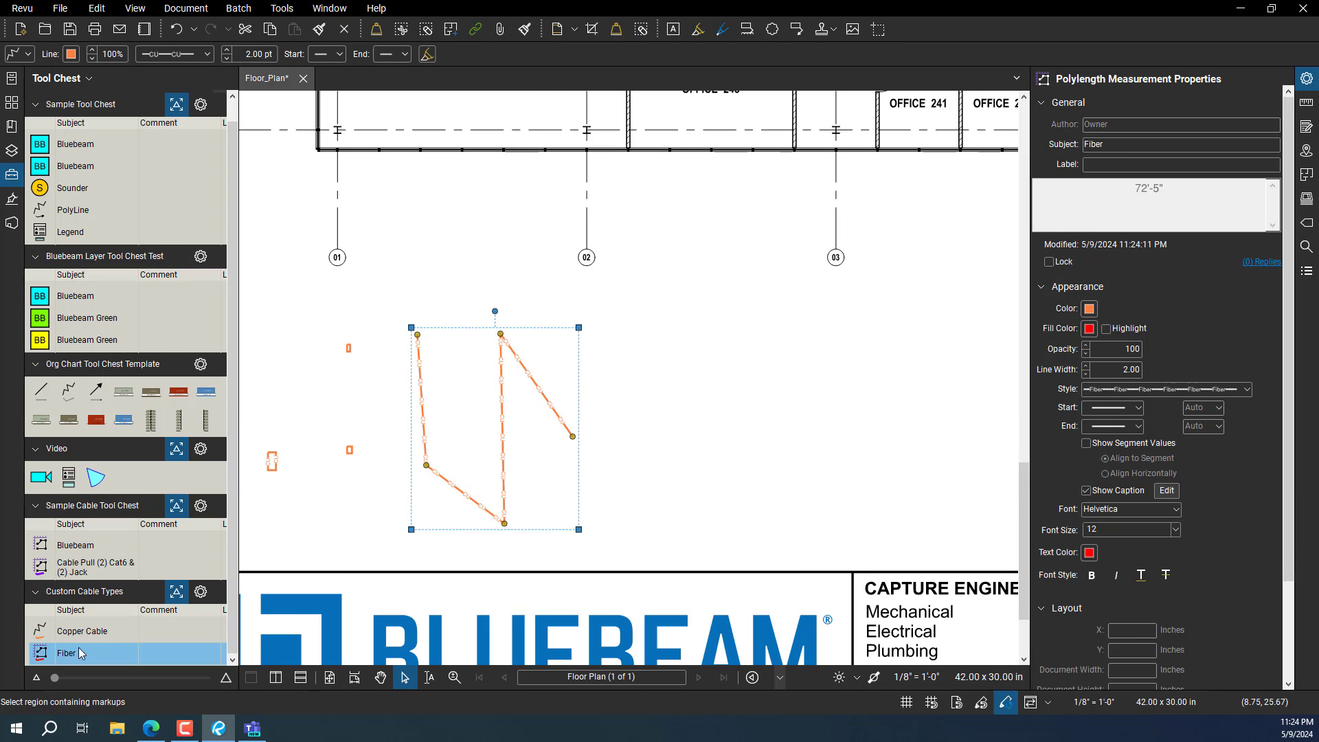
{"action": "left_click", "coordinate": [591, 536]}
{"action": "left_click", "coordinate": [678, 382]}
{"action": "left_click", "coordinate": [722, 514]}
{"action": "left_click", "coordinate": [789, 356]}
{"action": "double_click", "coordinate": [844, 456]}
{"action": "scroll", "coordinate": [842, 434], "scroll_direction": "up", "scroll_amount": 3}
{"action": "scroll", "coordinate": [841, 434], "scroll_direction": "down", "scroll_amount": 3}
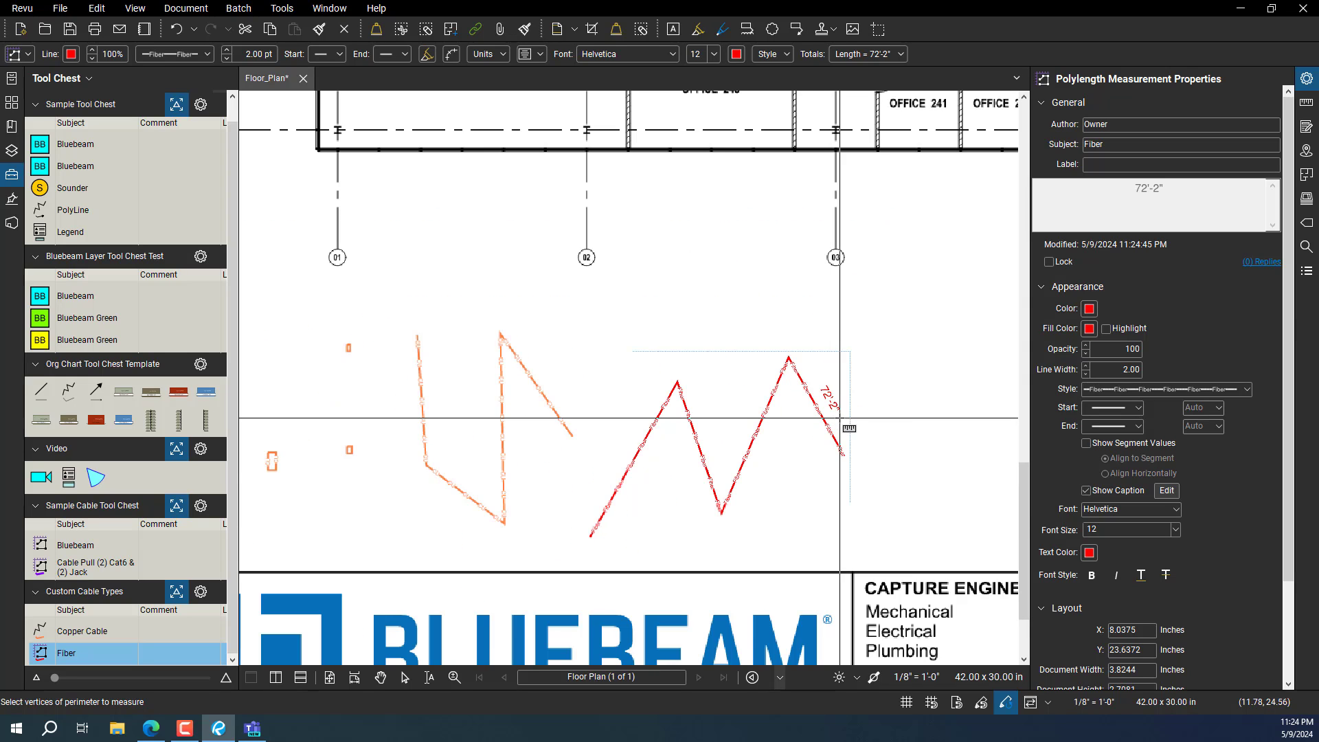
Open and widen the Markups List, select the Fiber entry to review its length, and close the list.
{"action": "left_click", "coordinate": [1308, 273]}
{"action": "left_click_drag", "start_coordinate": [1031, 316], "coordinate": [554, 325]}
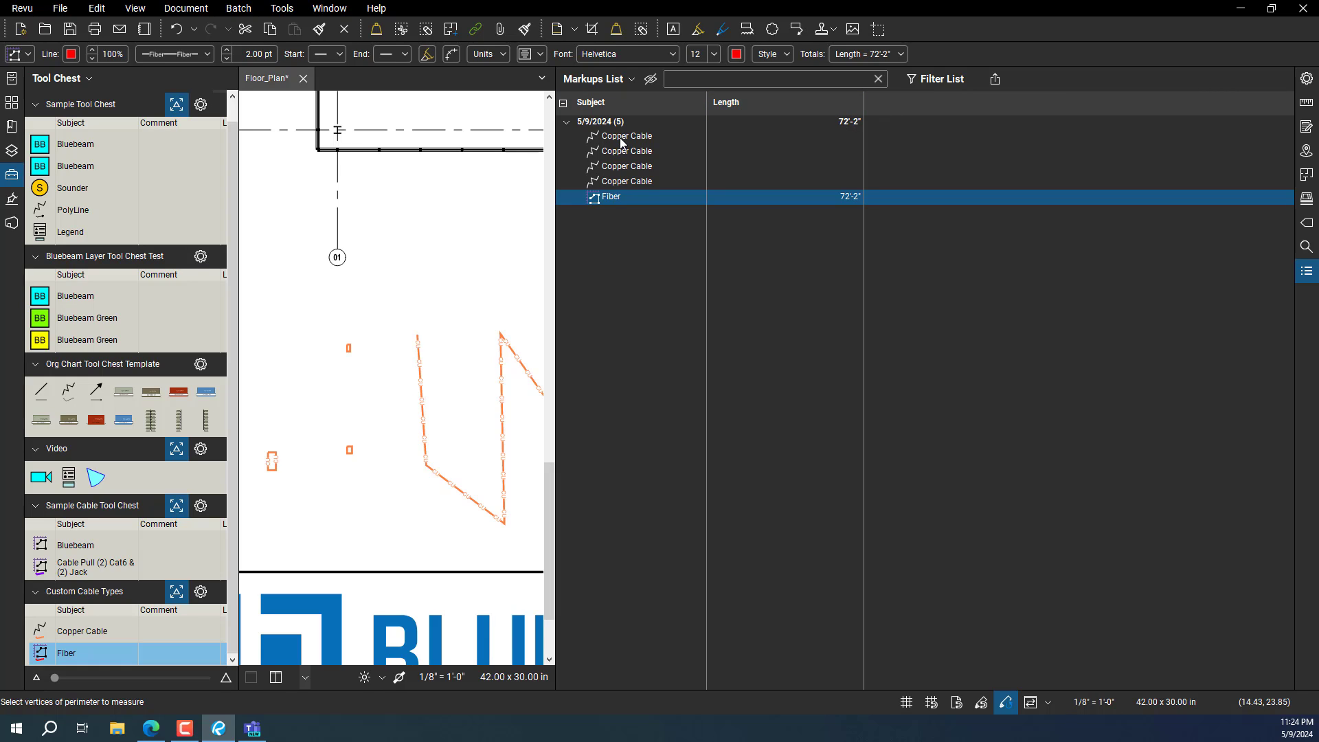
{"action": "key", "text": "Escape"}
{"action": "left_click", "coordinate": [618, 198]}
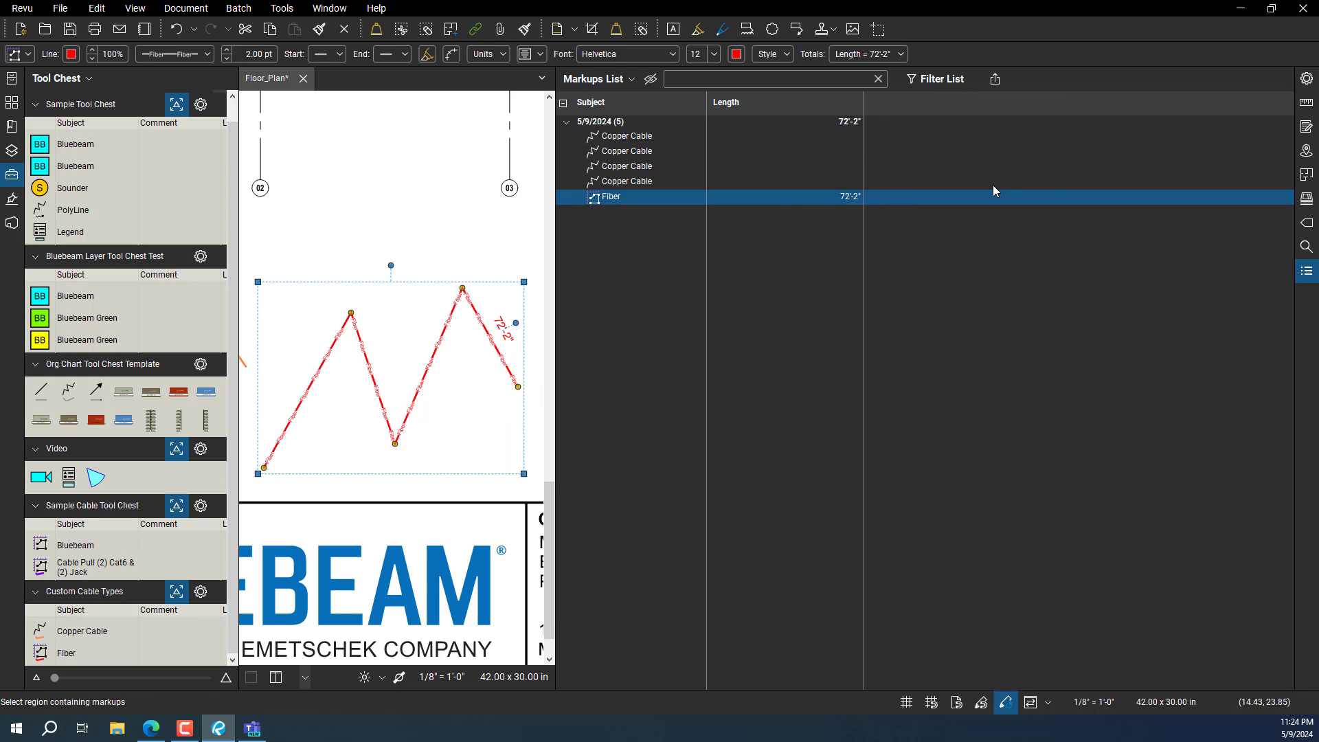
{"action": "left_click_drag", "start_coordinate": [553, 266], "coordinate": [584, 318]}
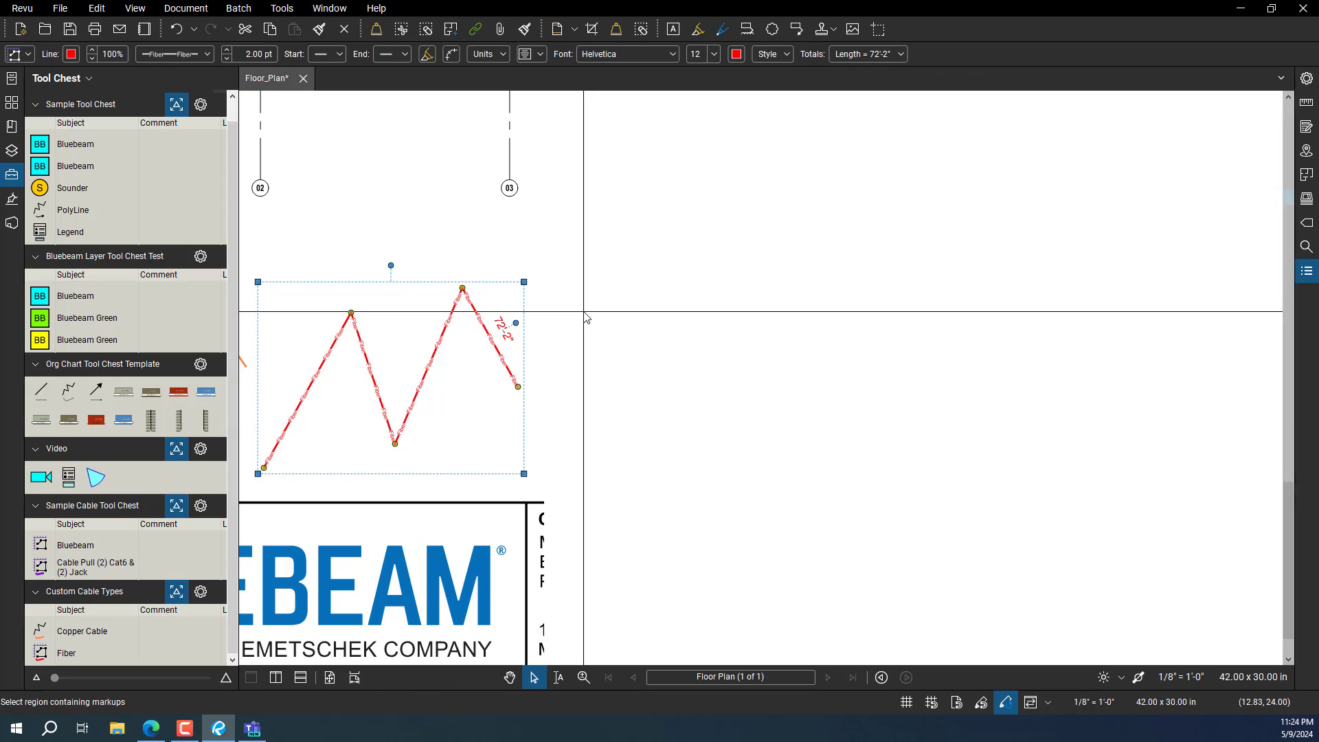
{"action": "scroll", "coordinate": [584, 318], "scroll_direction": "down", "scroll_amount": 3}
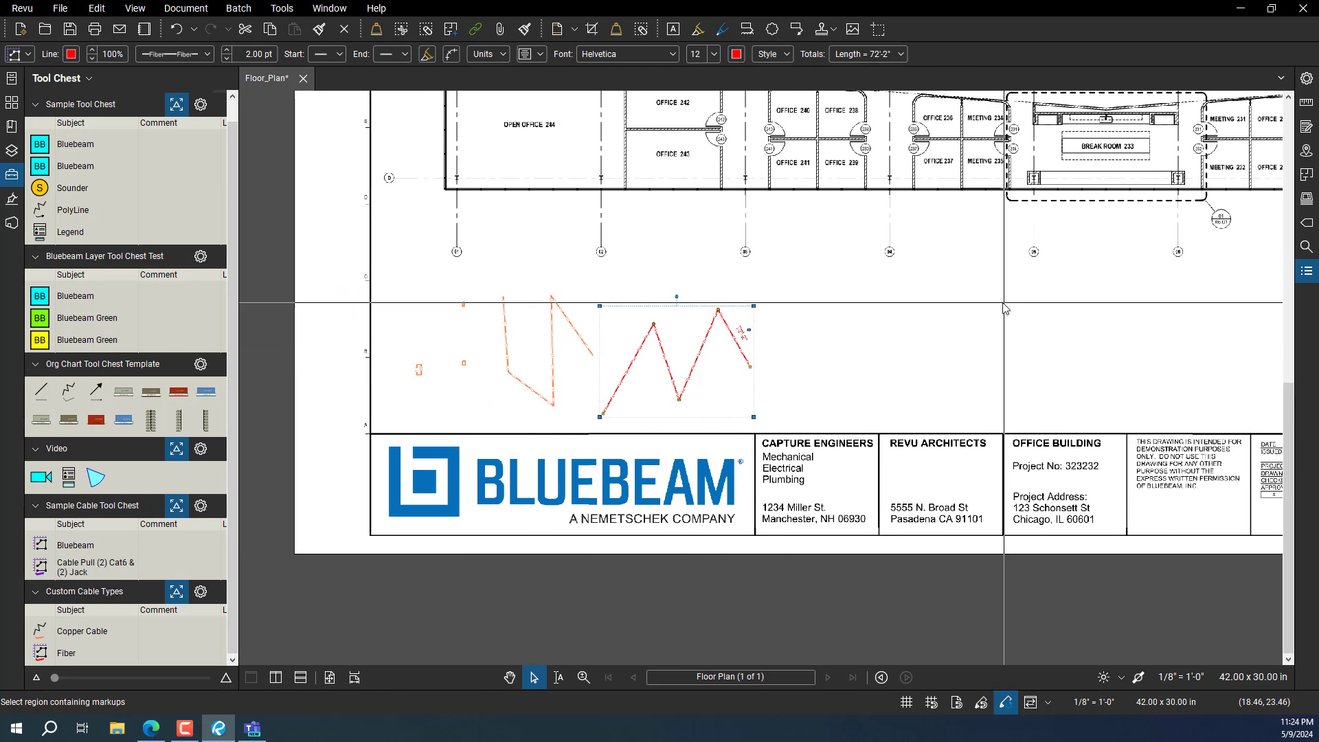
Open the Fiber measurement's properties and view the available line styles, including the Custom Cable Types set.
{"action": "left_click", "coordinate": [1305, 81]}
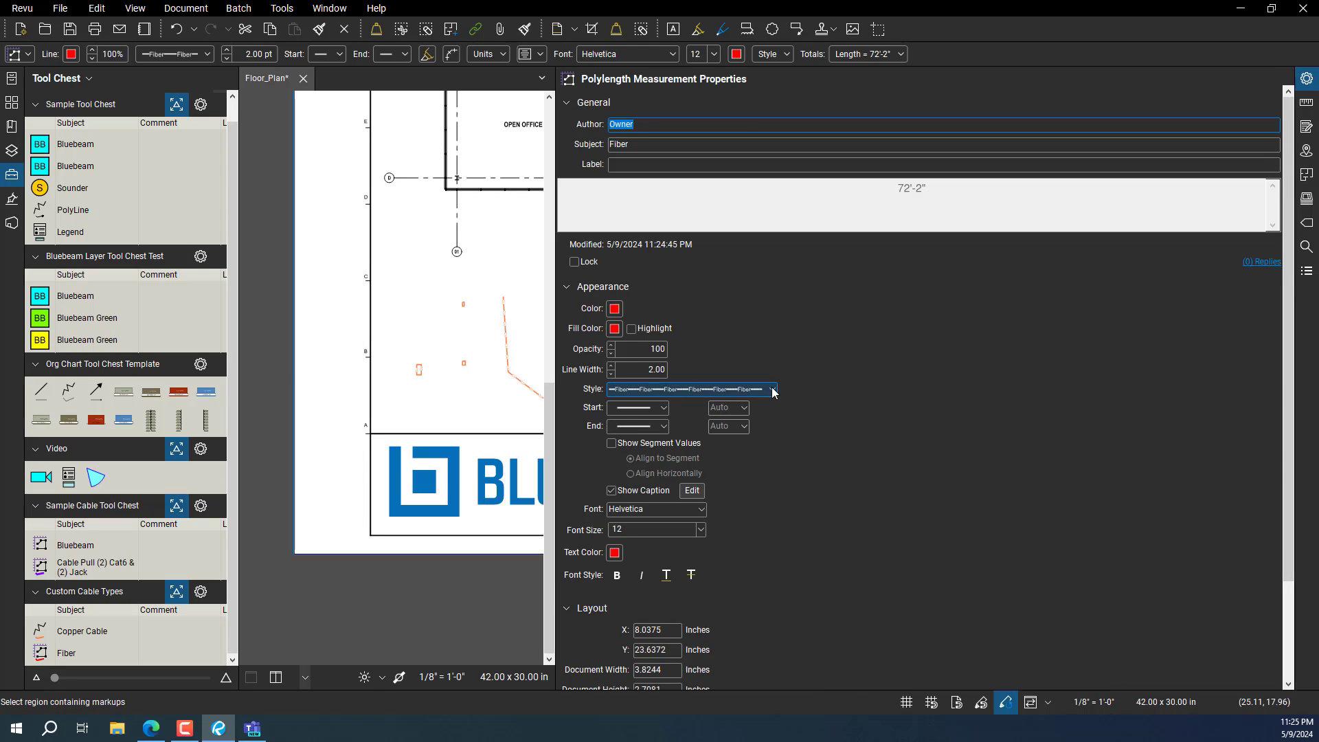
{"action": "left_click", "coordinate": [773, 390]}
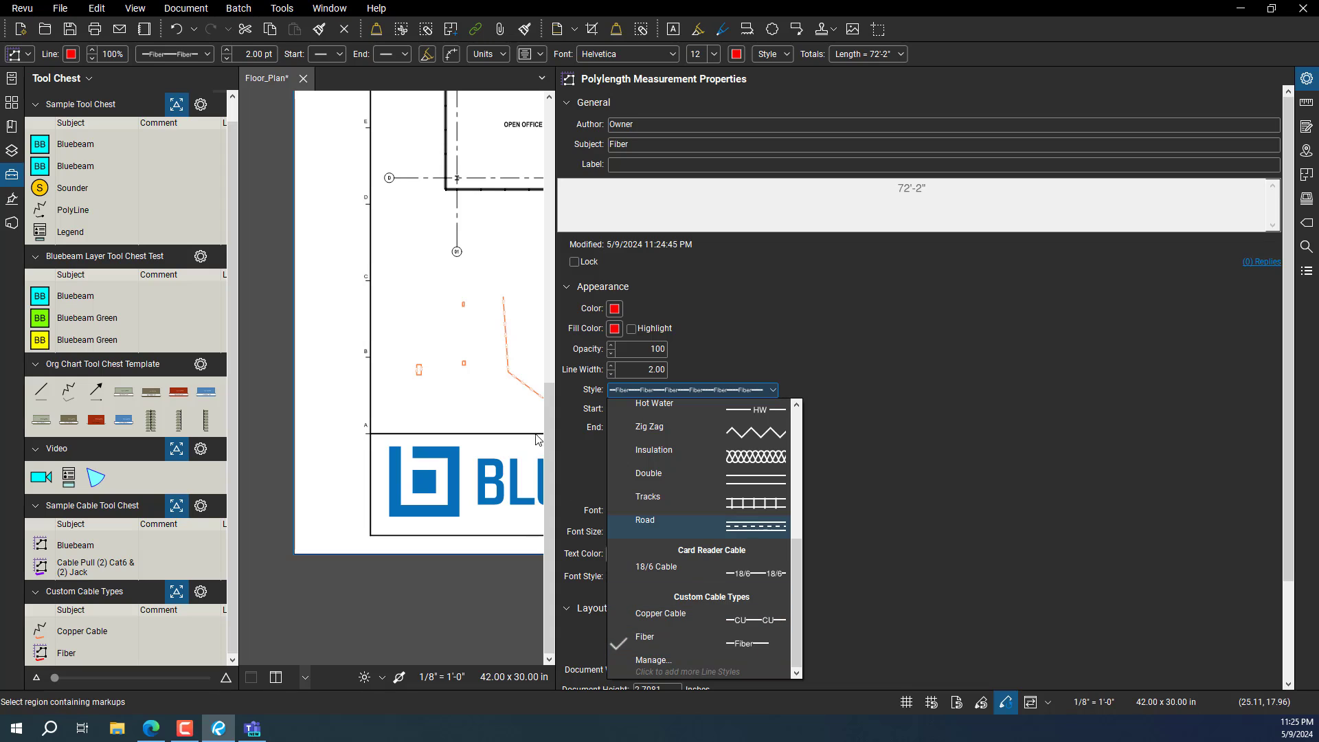
{"action": "left_click", "coordinate": [500, 427]}
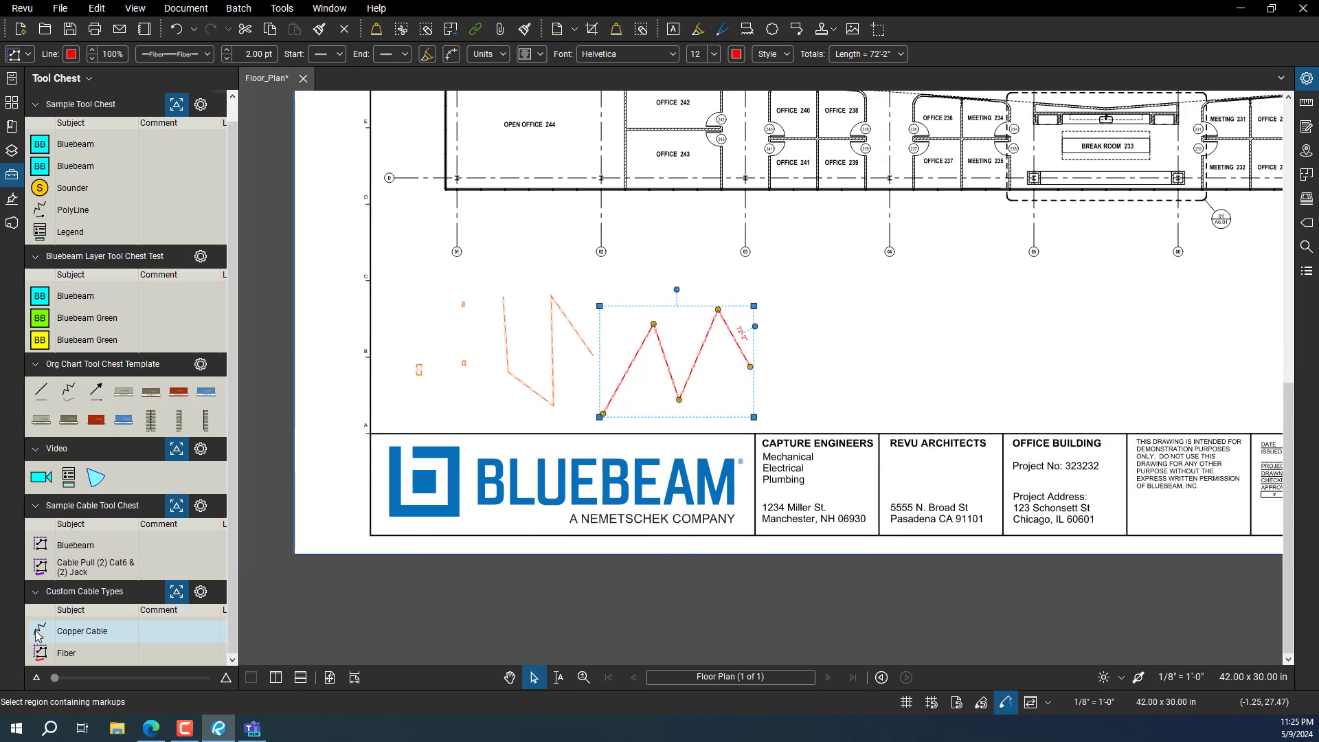
Select all the Copper Cable and Fiber markups drawn below the floor plan.
{"action": "left_click", "coordinate": [42, 653]}
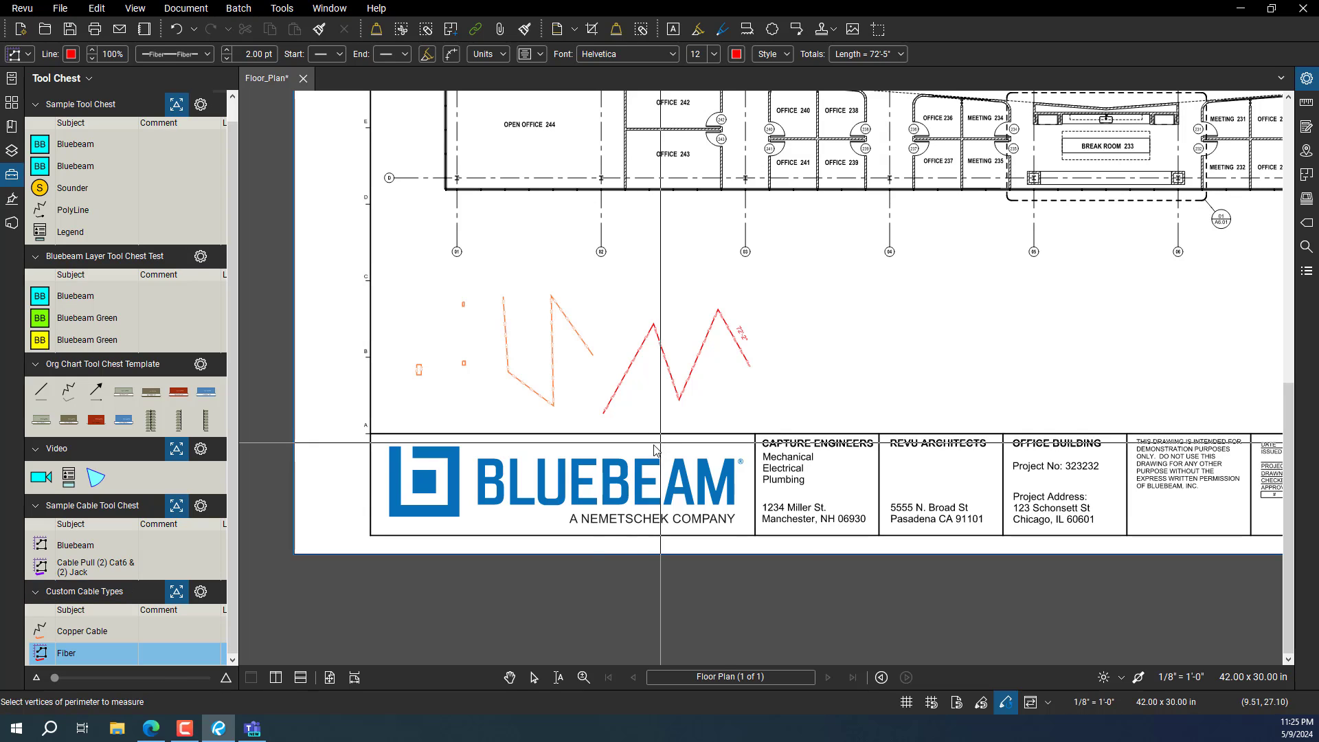
{"action": "key", "text": "Escape"}
{"action": "left_click_drag", "start_coordinate": [773, 423], "coordinate": [406, 299]}
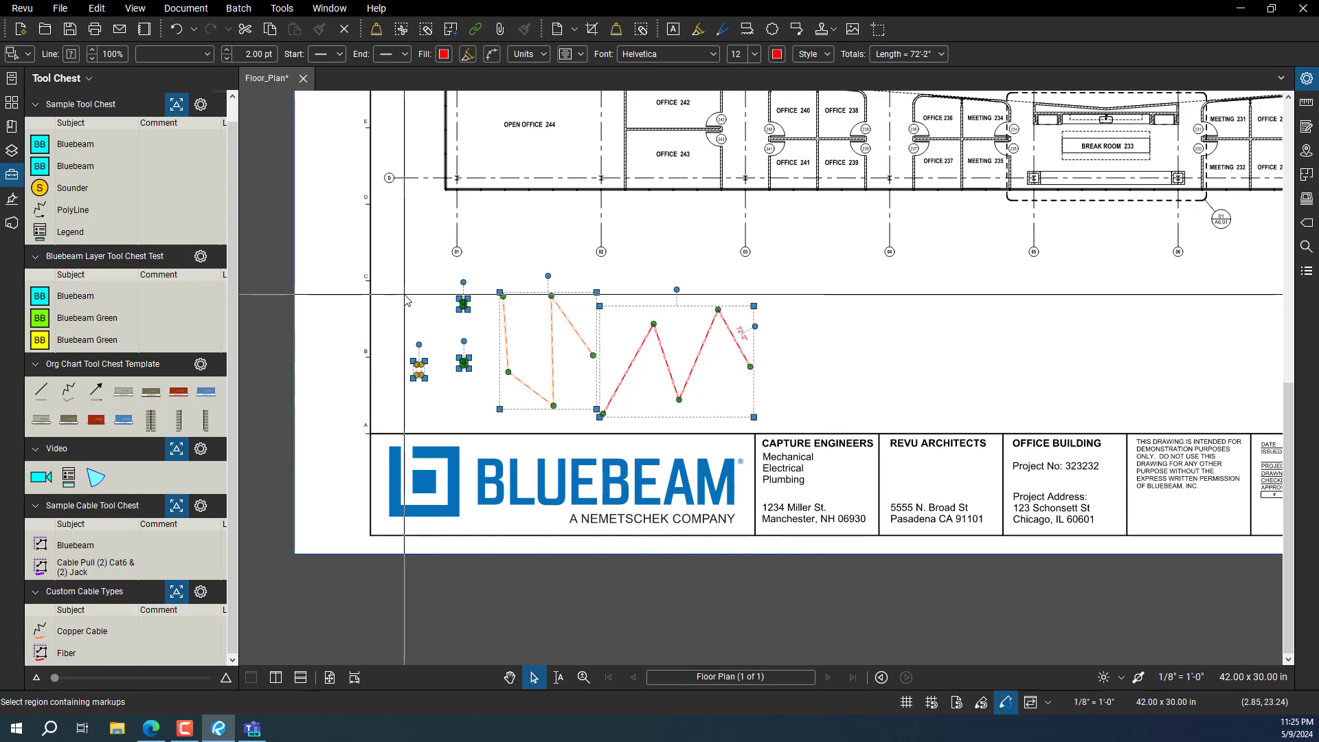